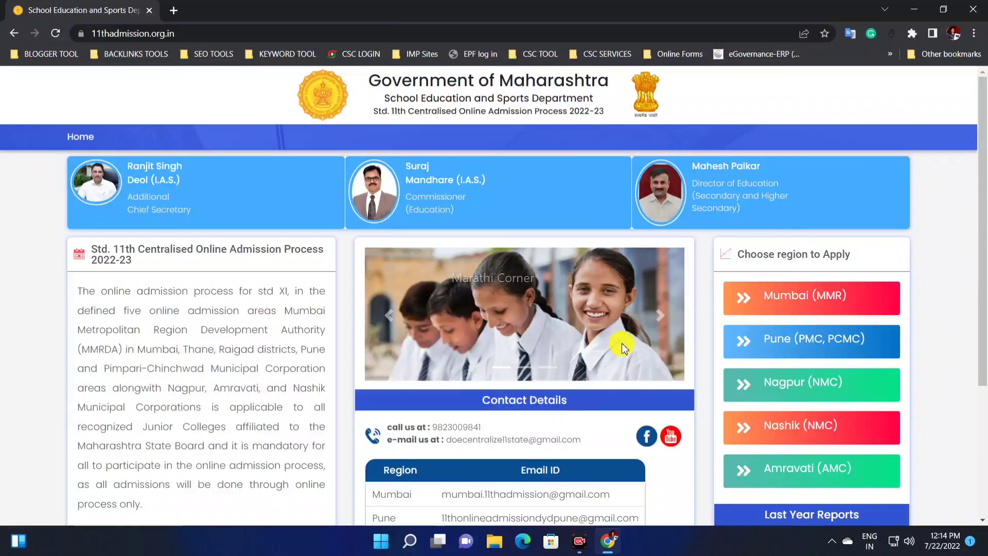
Step: Open the Pune (PMC, PCMC) admission site from the regions available for applying
scroll(787, 288, down, 1)
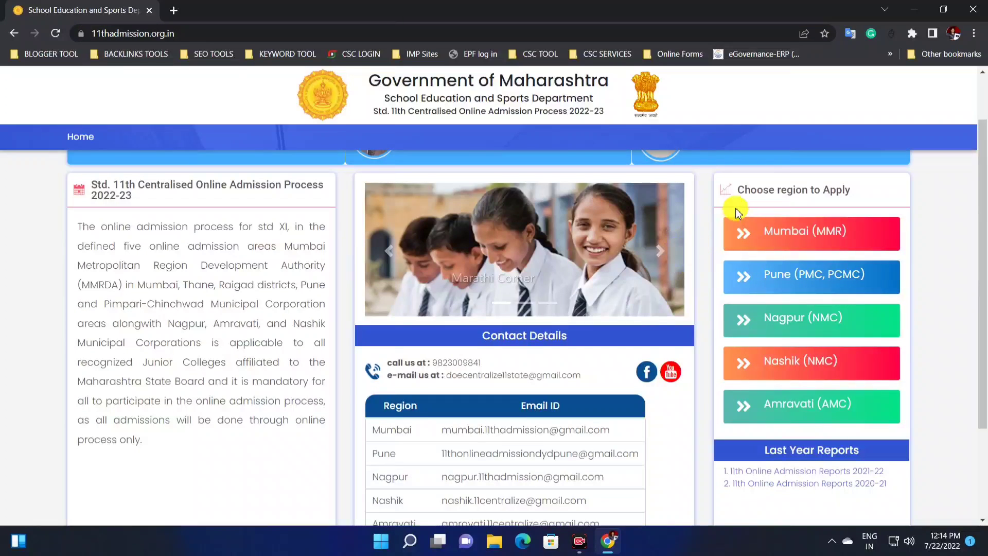
drag(730, 196, 845, 201)
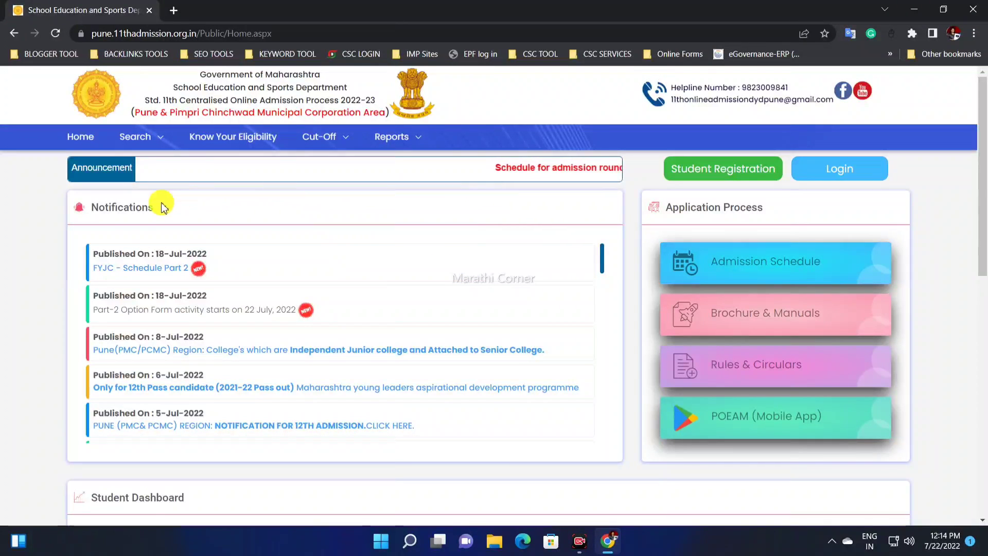
Step: Read through the FYJC - Schedule Part 2 notification document and close it
drag(122, 255, 195, 256)
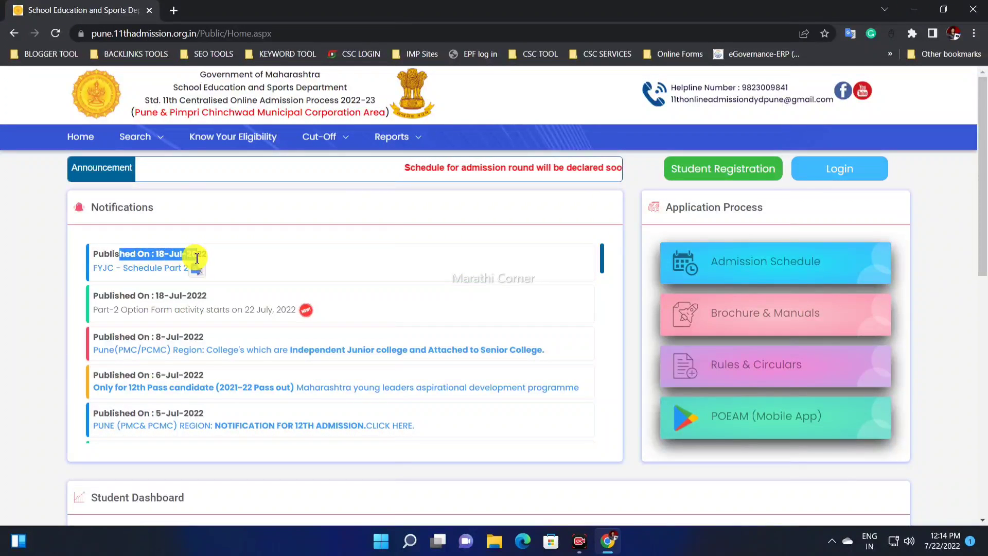
click(164, 268)
scroll(446, 196, down, 15)
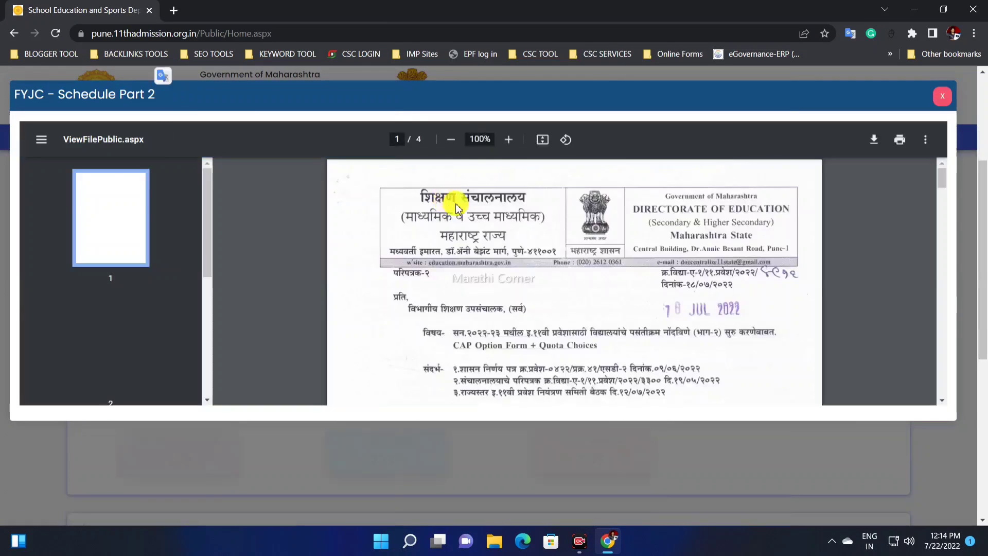
scroll(577, 257, down, 3)
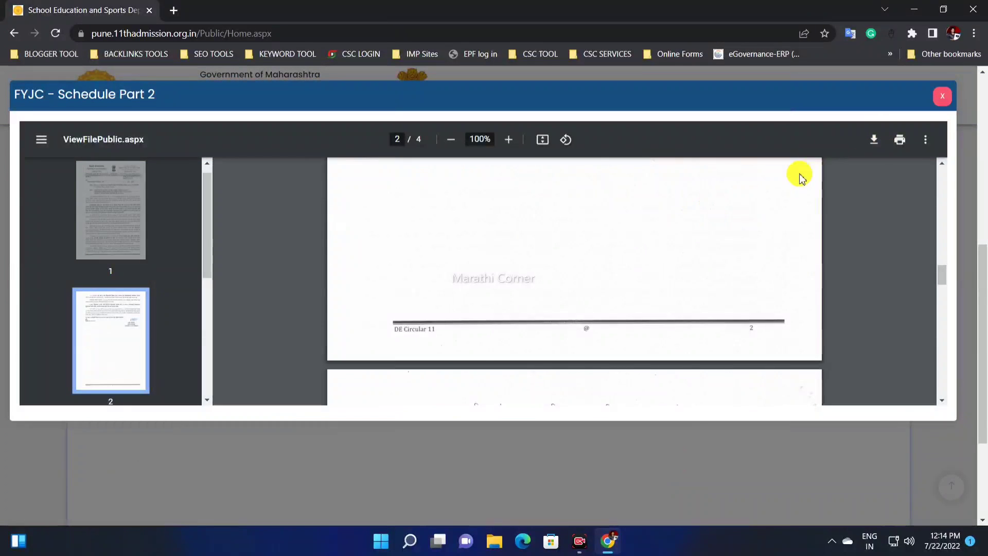
scroll(798, 174, down, 8)
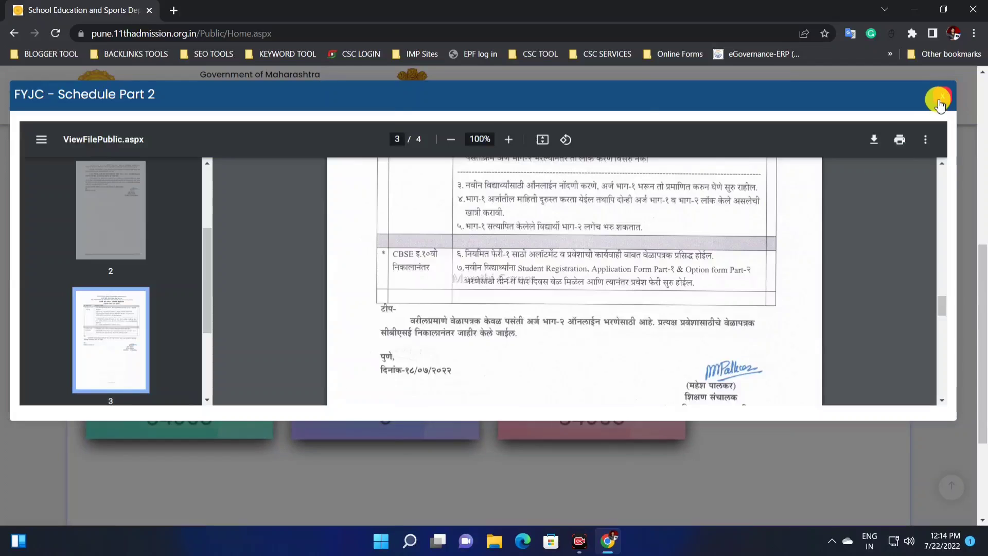
click(939, 100)
scroll(417, 329, up, 8)
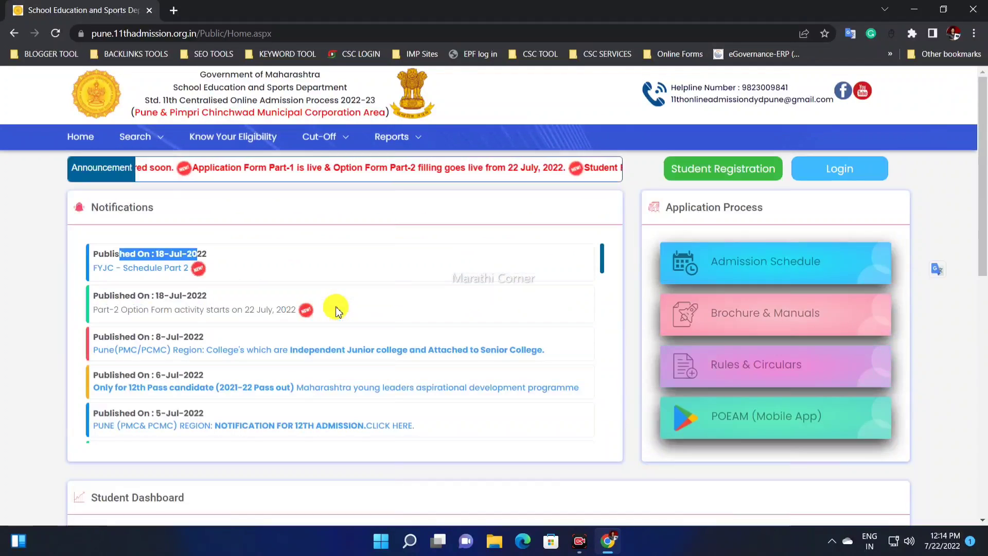
click(249, 247)
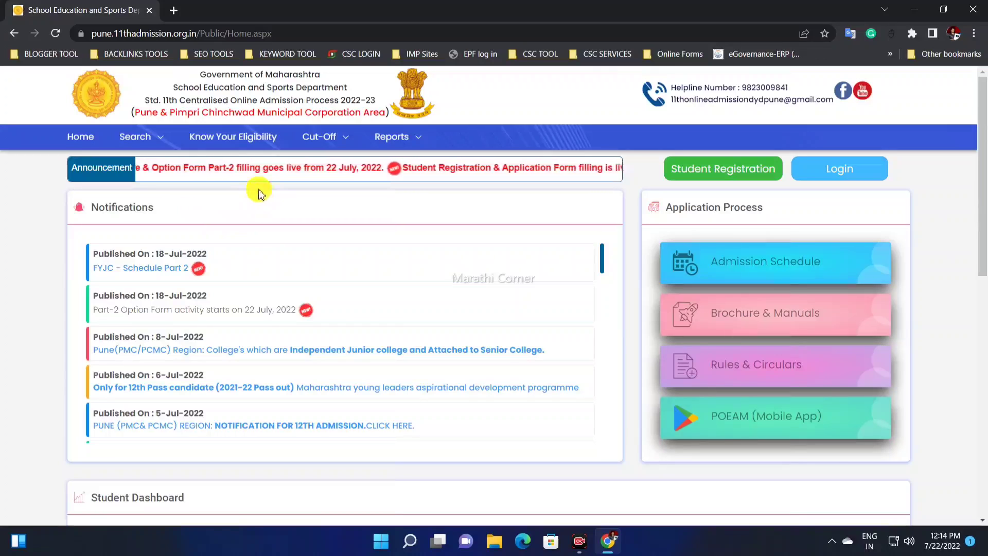
Step: Download the Cut-Off List Regular Round-1 (2021-22) to the Desktop as Pune_CutOff_Round1.xlsx and open it in Excel
click(330, 139)
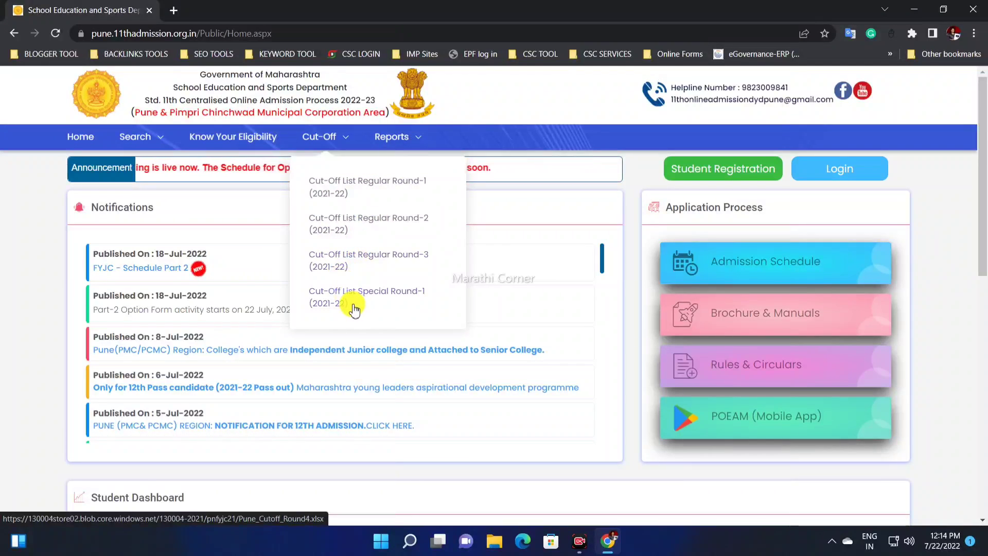
click(381, 183)
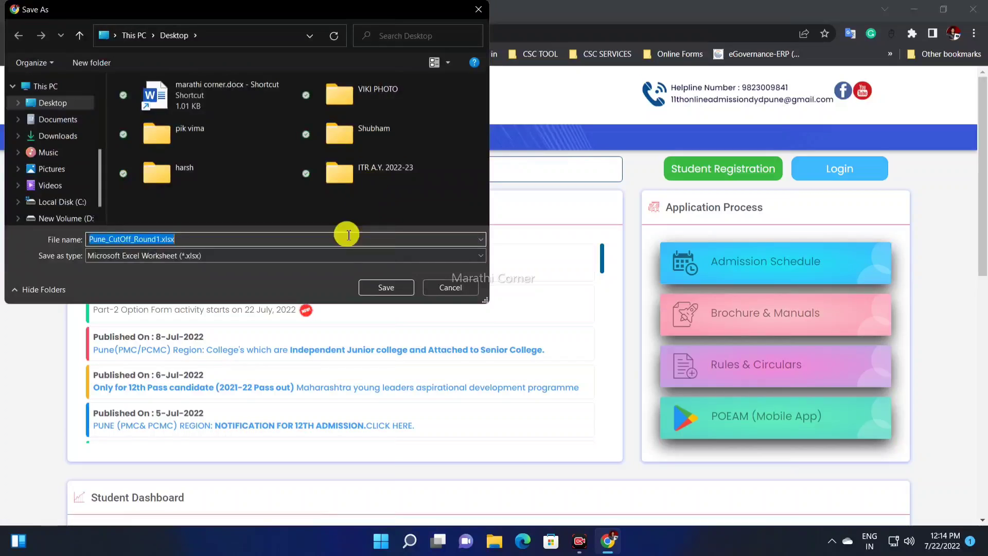
click(386, 288)
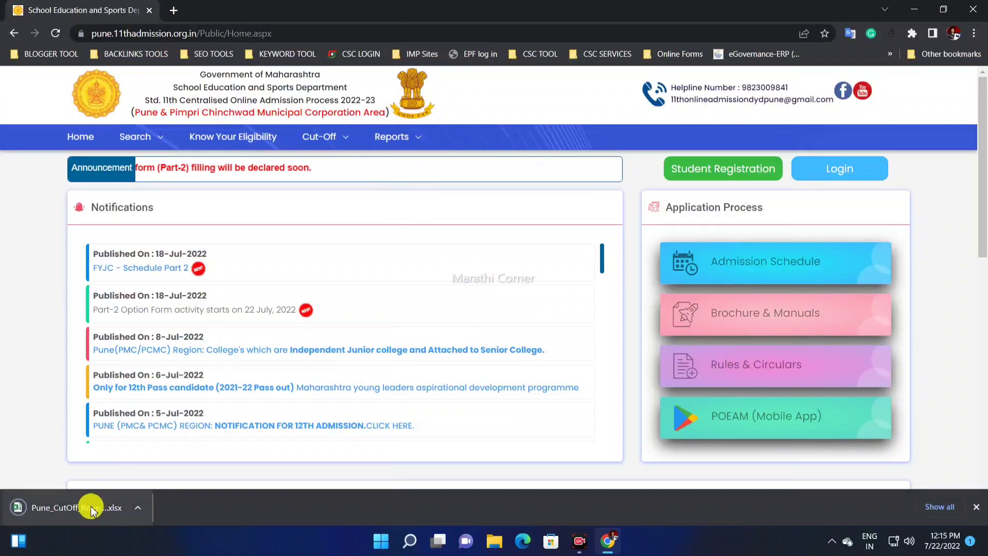
click(92, 510)
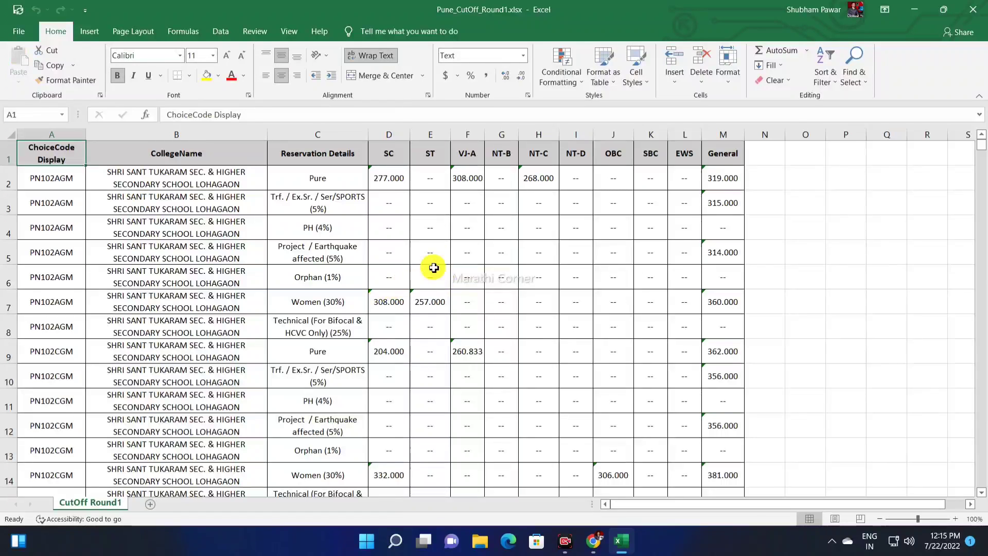
Step: Examine each college's cut-off marks and the reservation category columns from SC to General, and close the workbook
scroll(199, 213, down, 5)
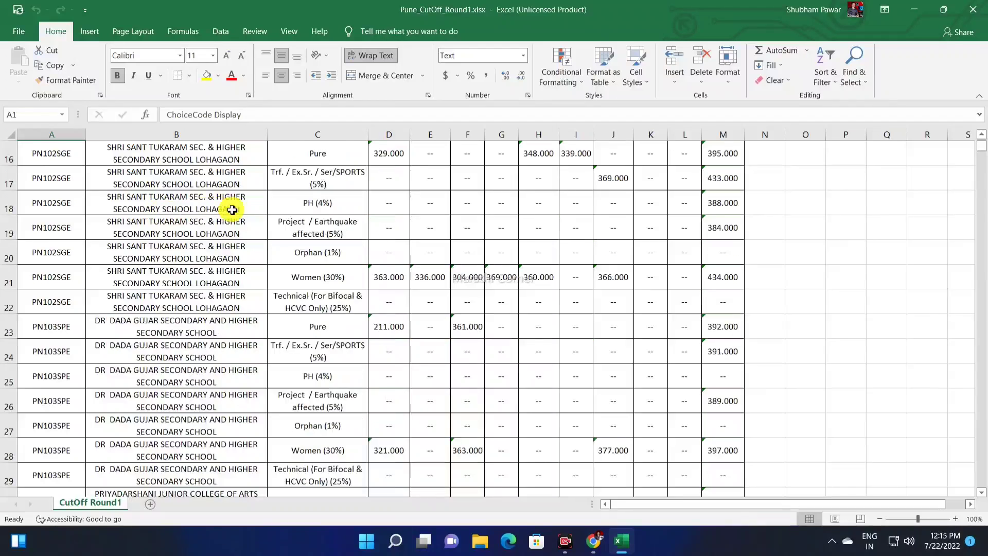
scroll(232, 210, down, 2)
scroll(230, 226, up, 7)
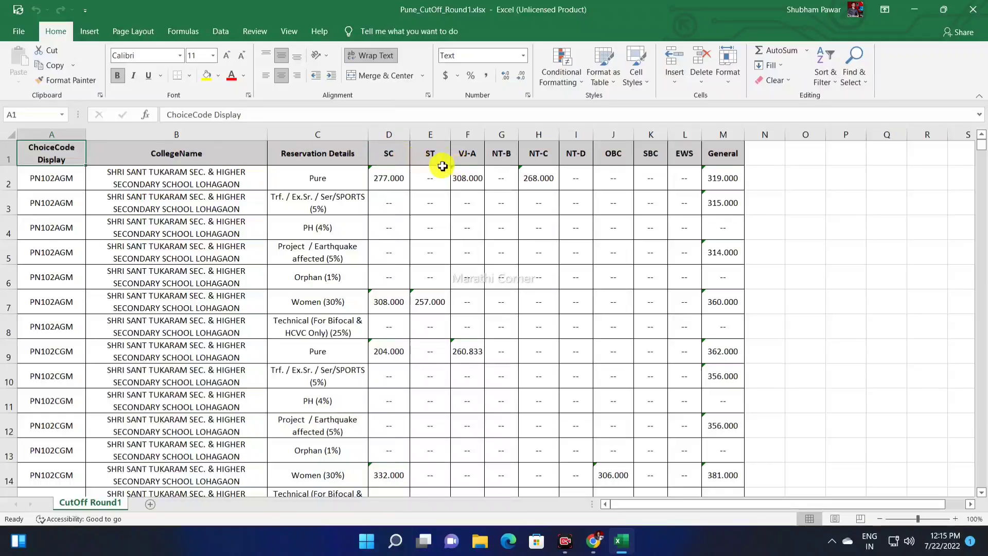
click(394, 151)
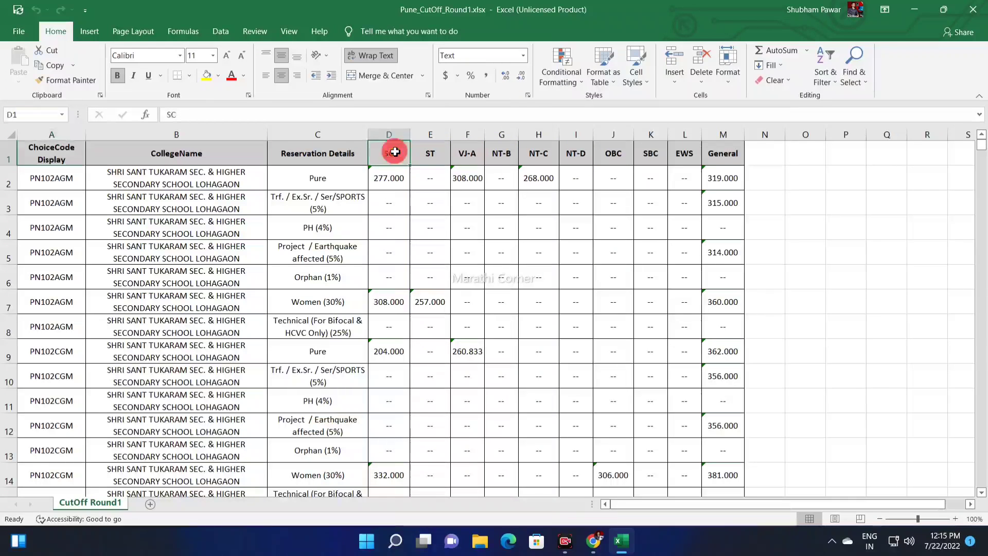
click(651, 155)
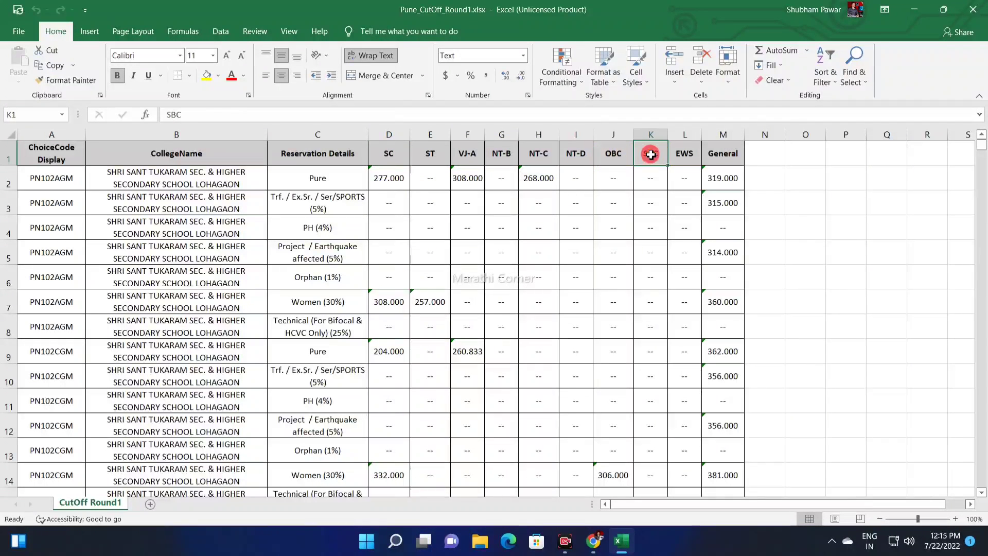
click(687, 153)
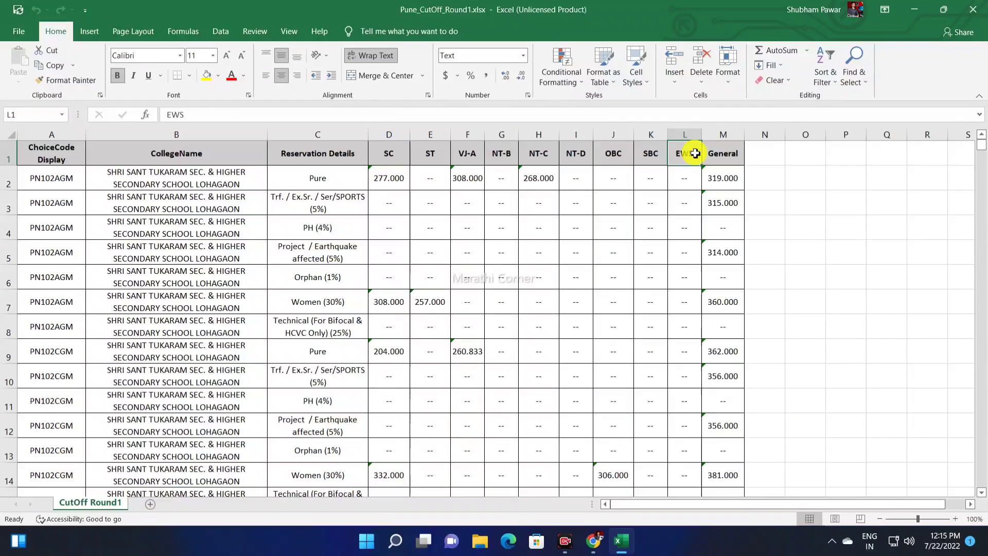
click(723, 135)
click(672, 157)
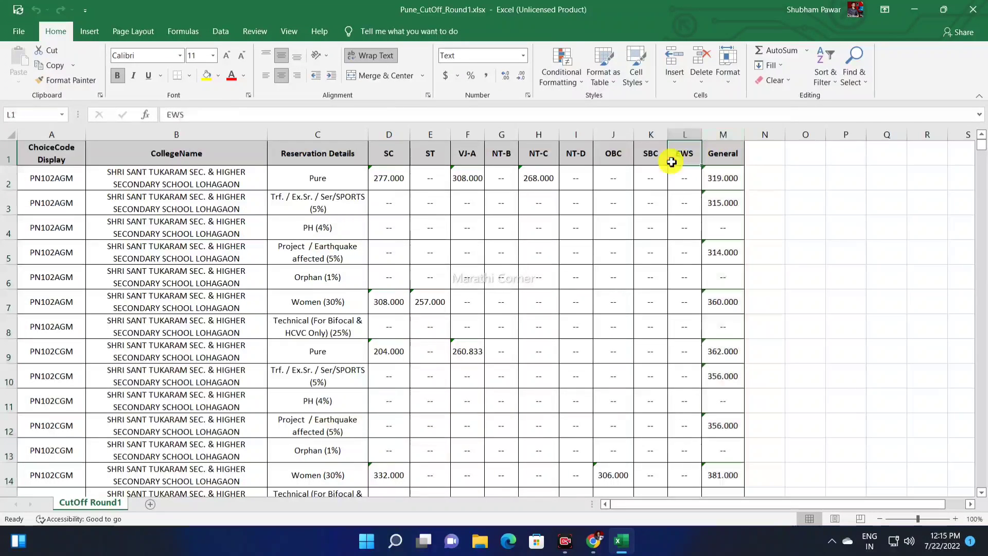
scroll(335, 234, down, 7)
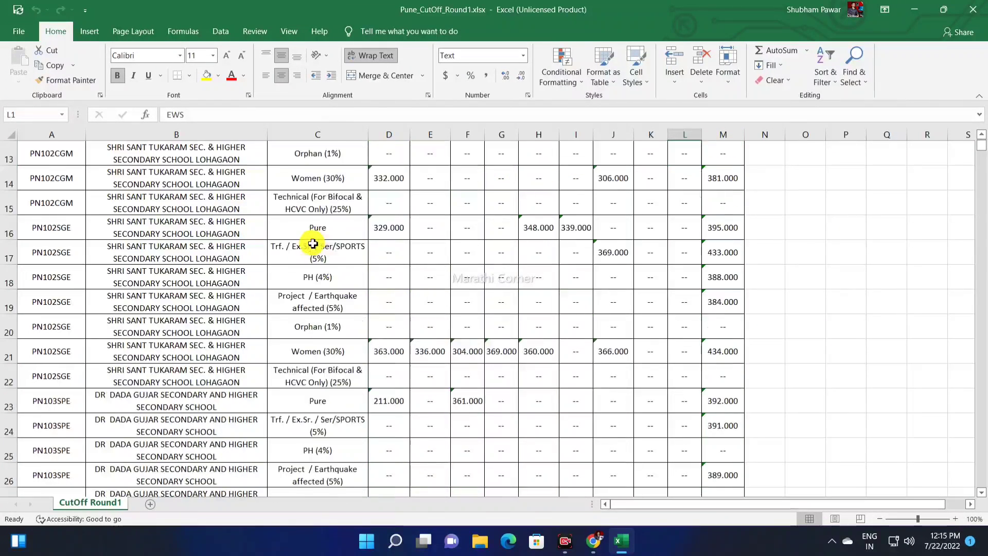
scroll(352, 234, up, 2)
scroll(352, 234, up, 5)
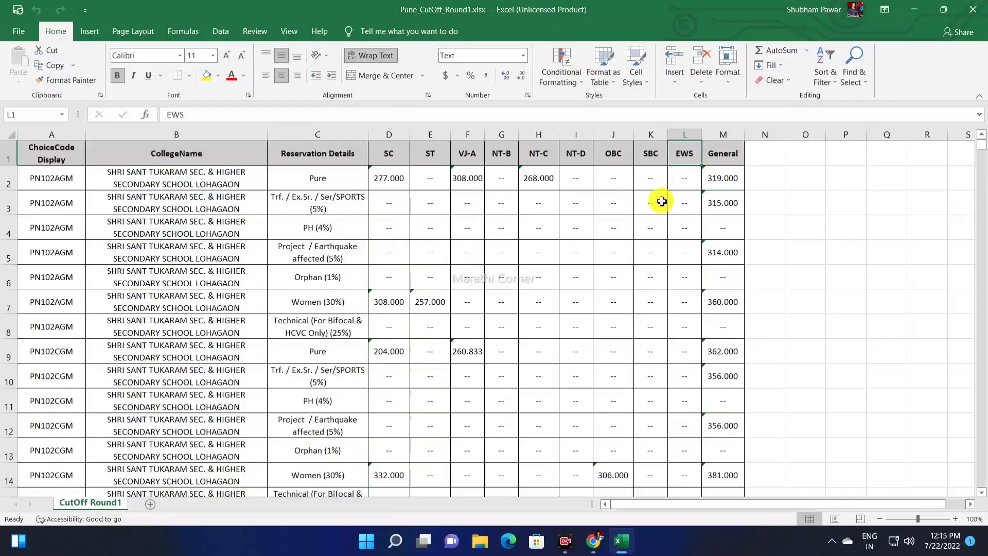
click(978, 17)
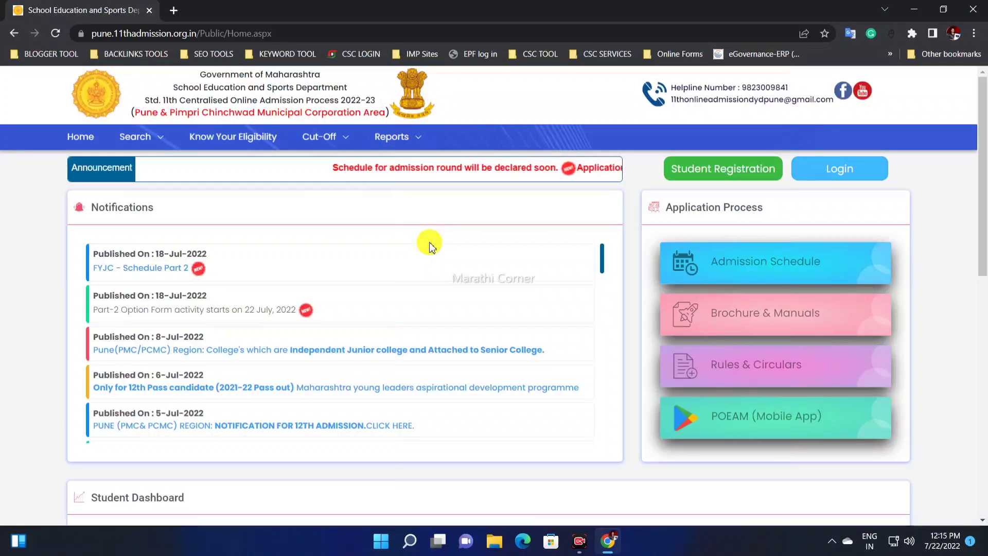
Step: Log in to the candidate account with the filled-in login ID, password and captcha
click(840, 178)
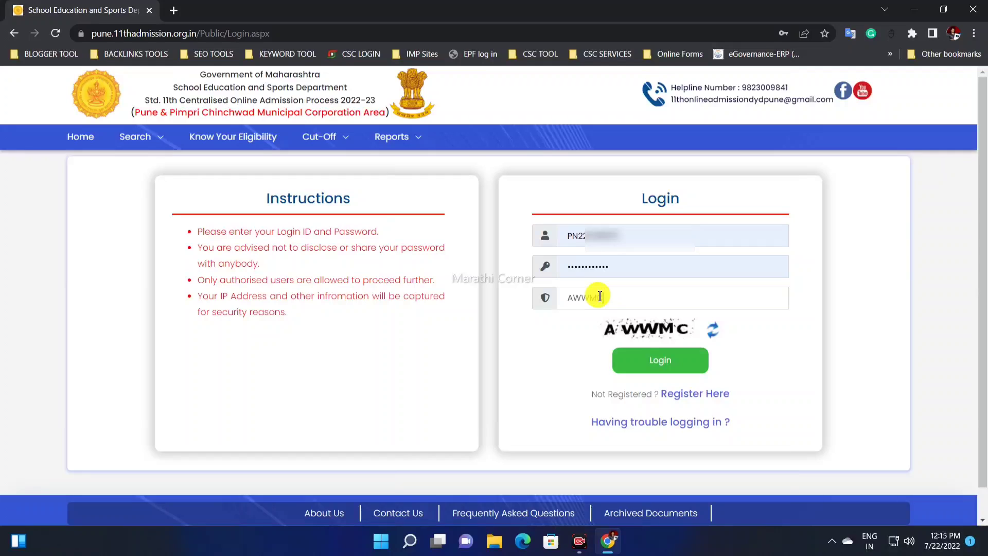
click(650, 363)
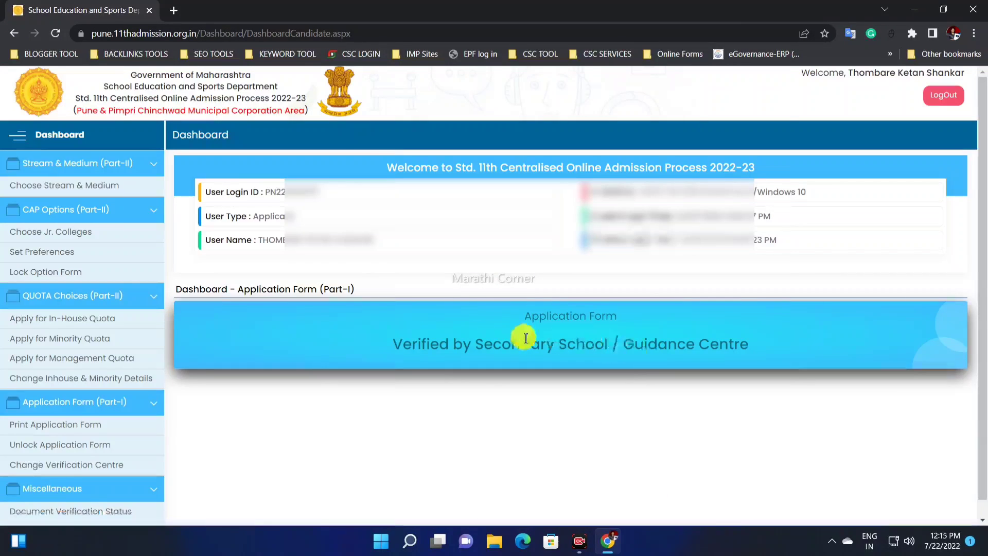
Step: Examine the account details and the verification status of Application Form (Part-I) on the candidate dashboard
drag(270, 192, 432, 224)
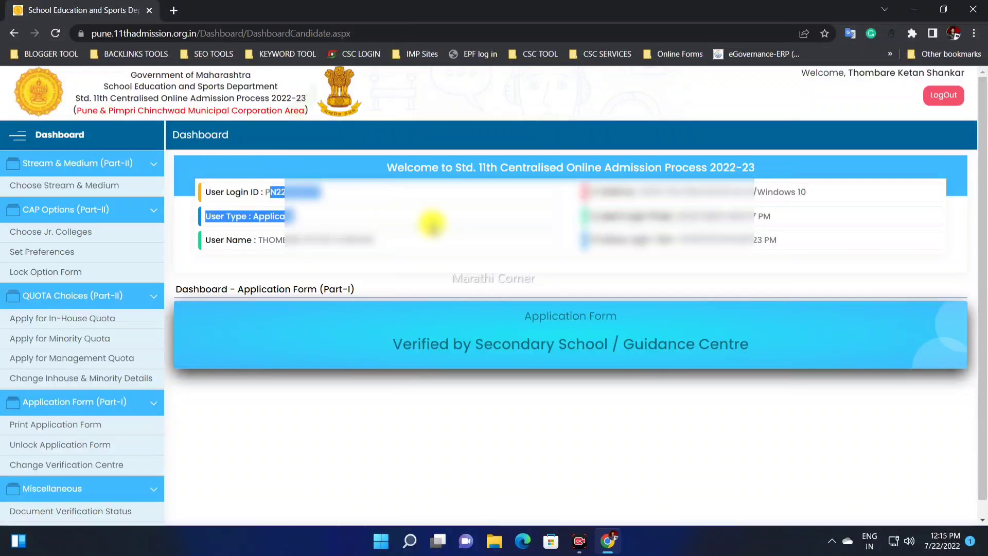
click(508, 252)
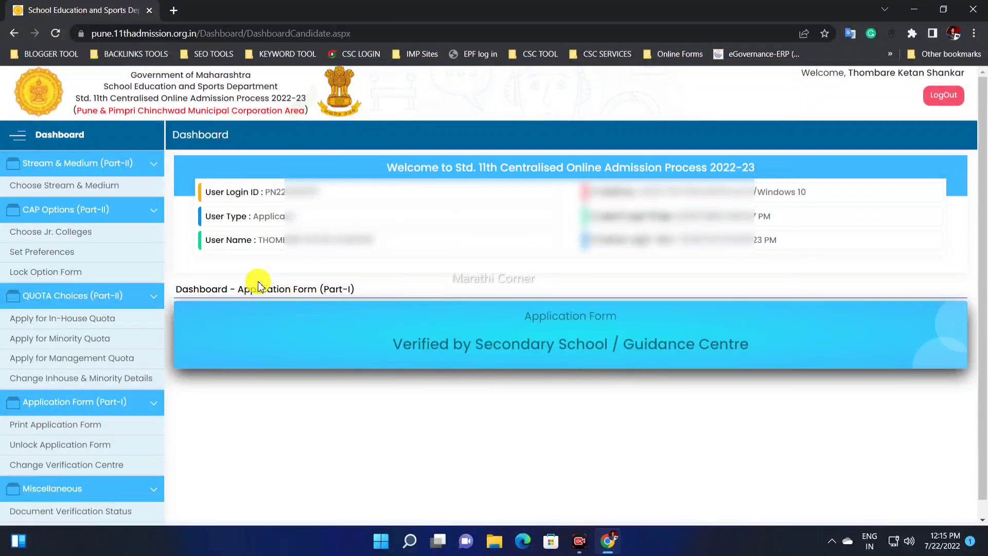
drag(204, 295, 350, 288)
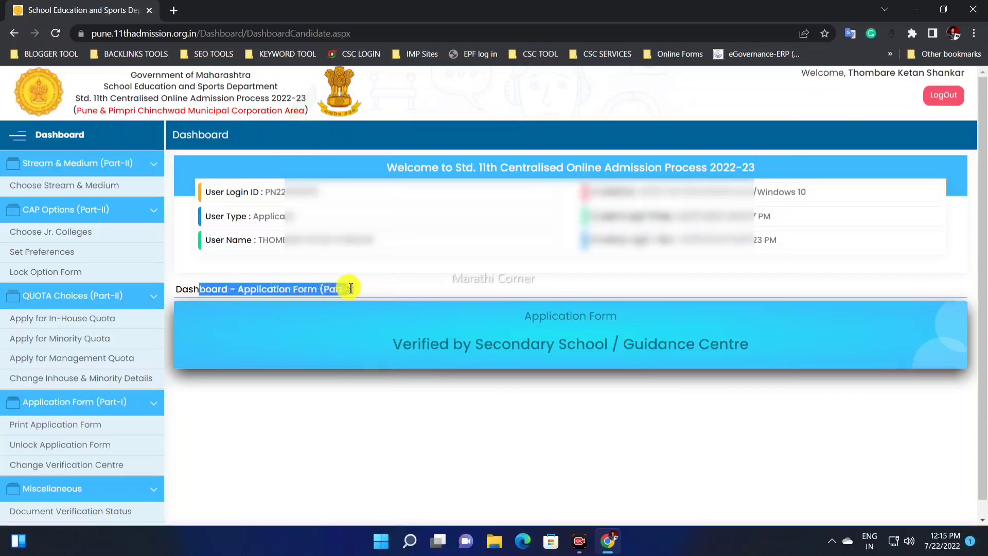
click(413, 338)
drag(392, 344, 608, 343)
click(657, 346)
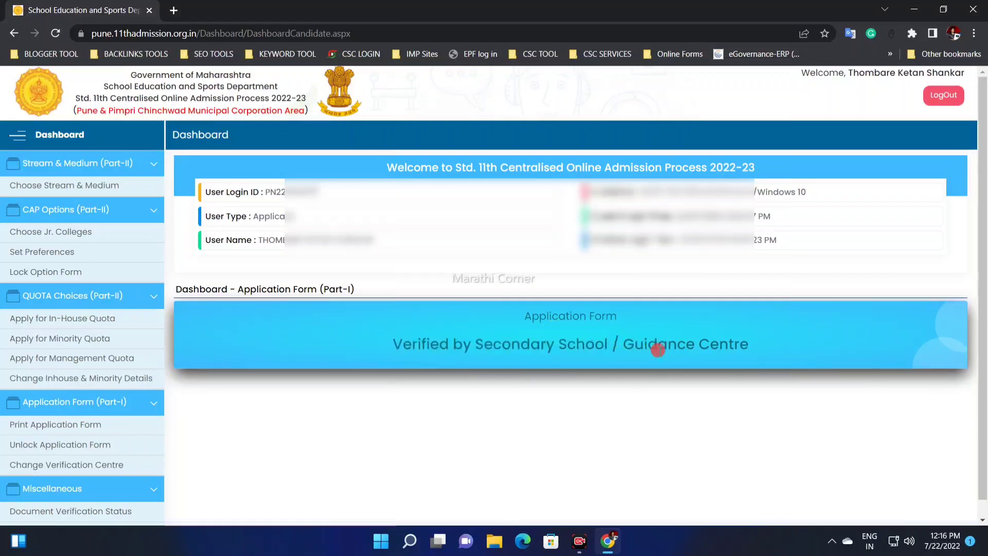
drag(379, 344, 741, 343)
double_click(657, 343)
click(657, 344)
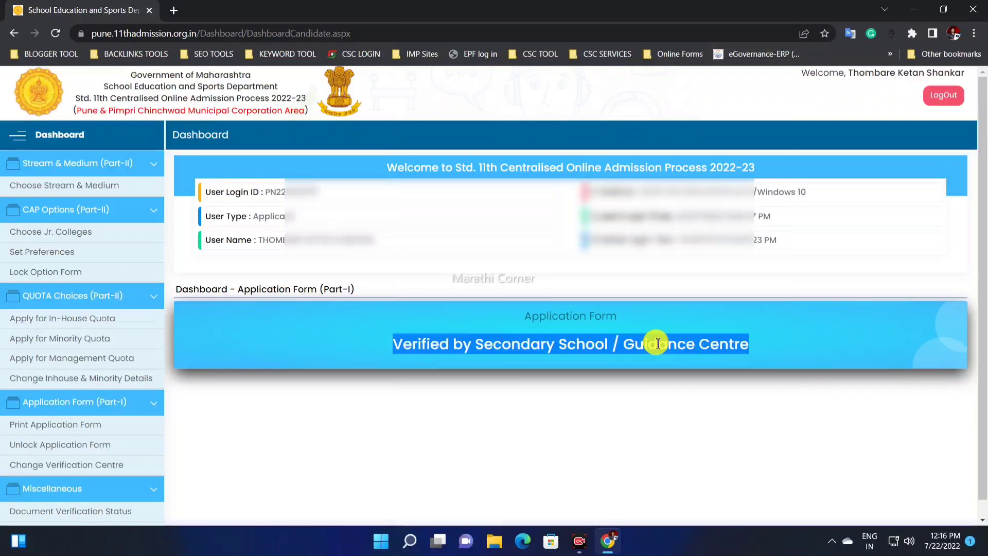
triple_click(590, 344)
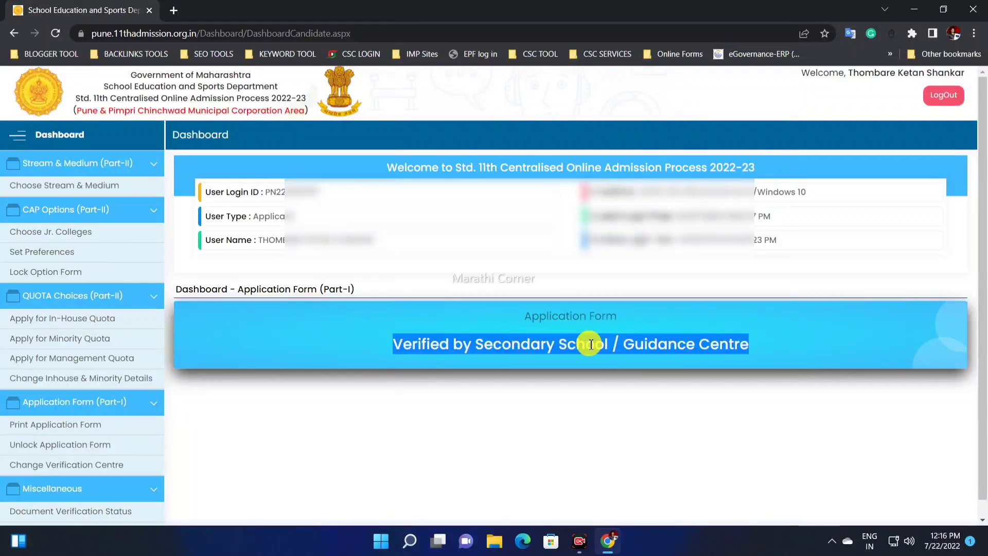
double_click(504, 345)
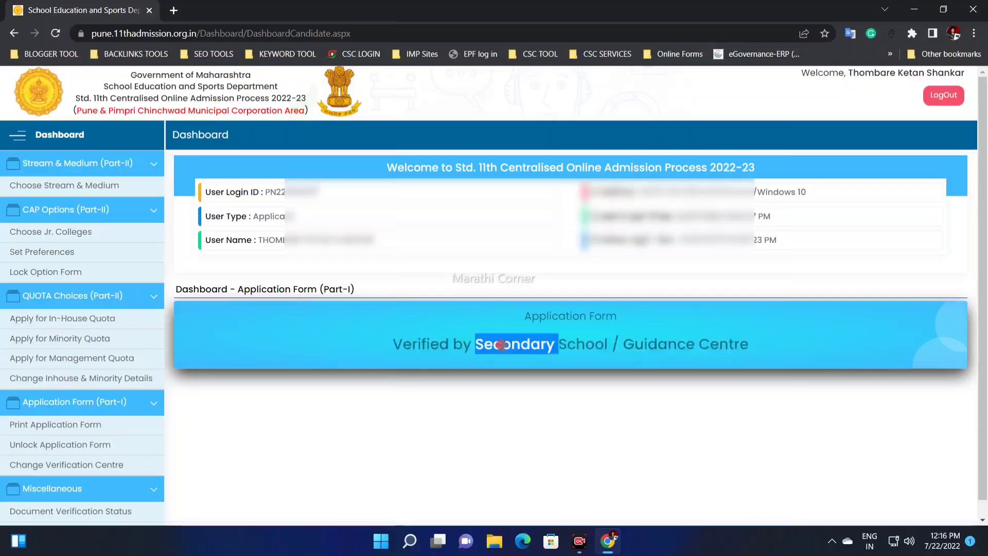
click(502, 345)
click(417, 338)
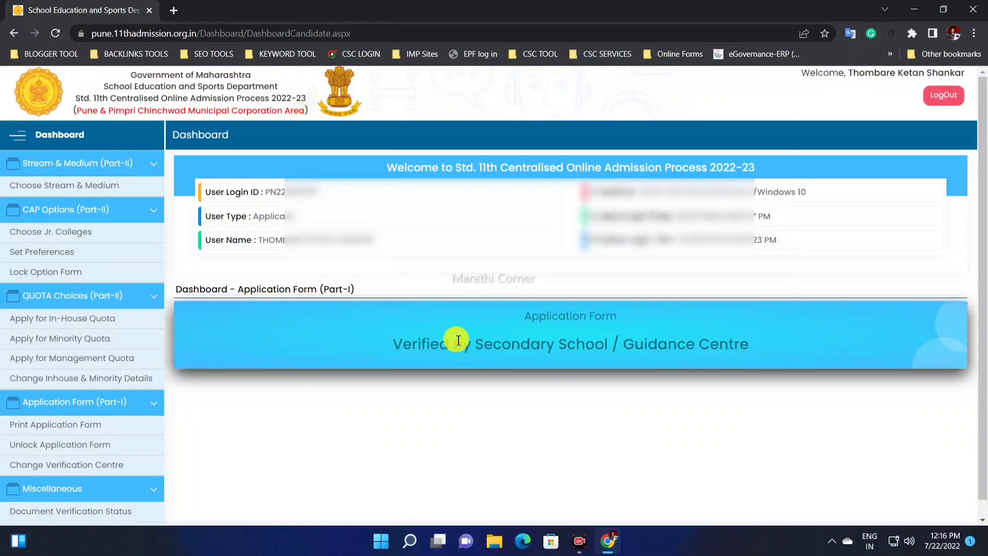
drag(390, 347, 444, 344)
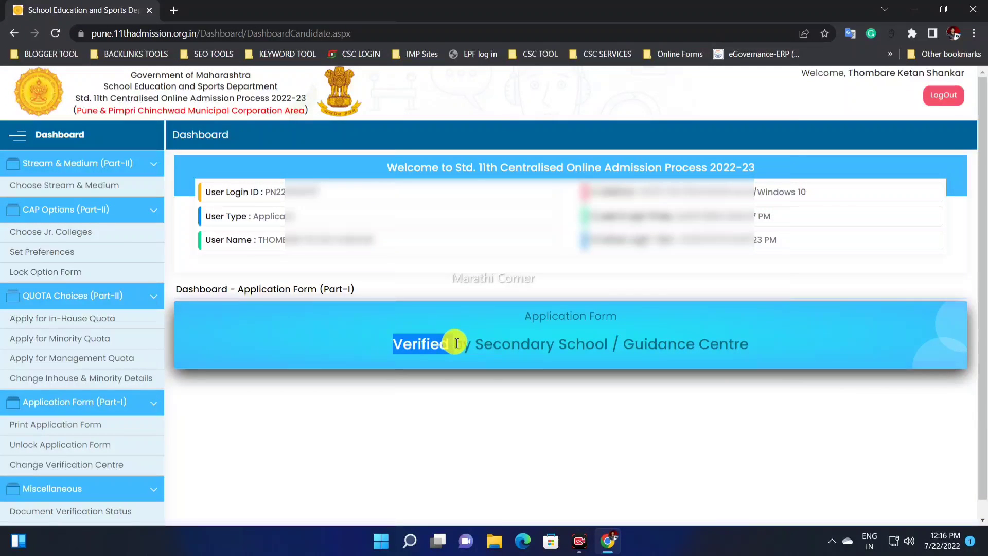
drag(623, 344, 727, 343)
click(478, 344)
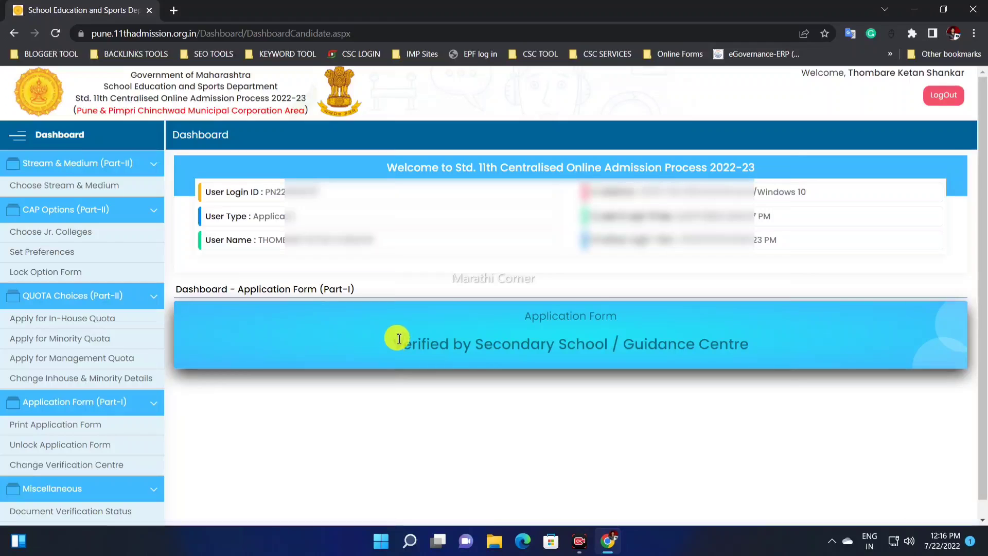
drag(399, 338, 467, 345)
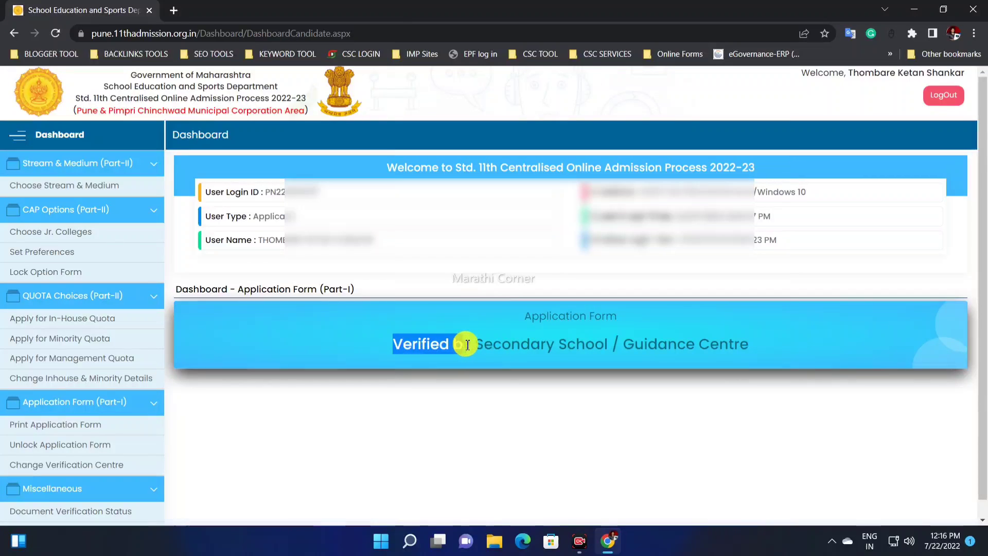
triple_click(526, 349)
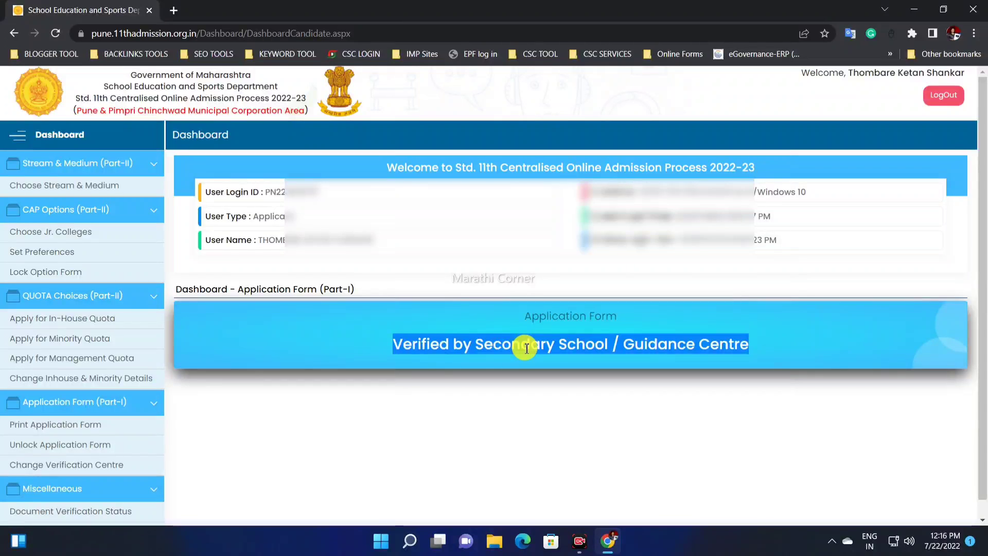
Step: Check the Application Form (Part-I) heading on the dashboard and open the Choose Stream & Medium form
click(511, 344)
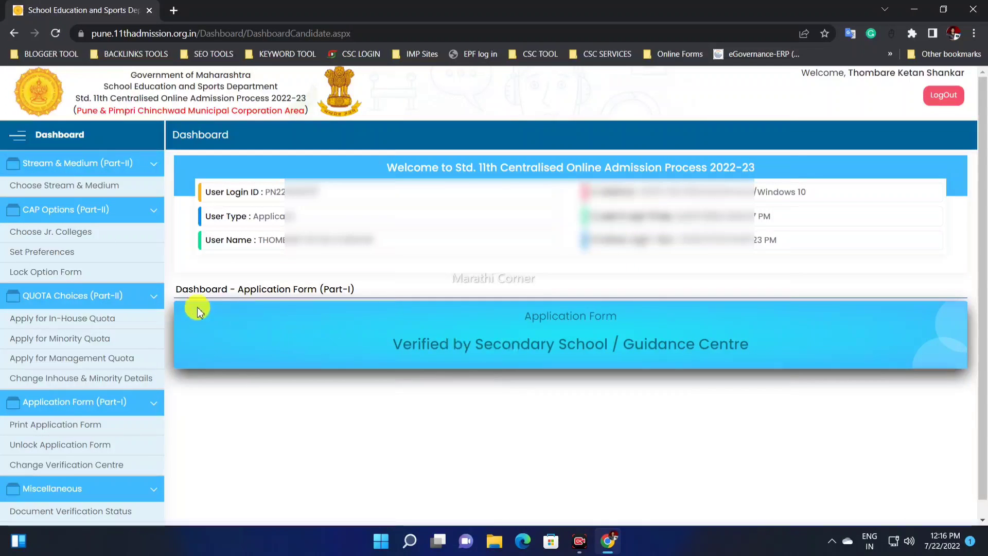
drag(217, 290, 360, 293)
click(358, 295)
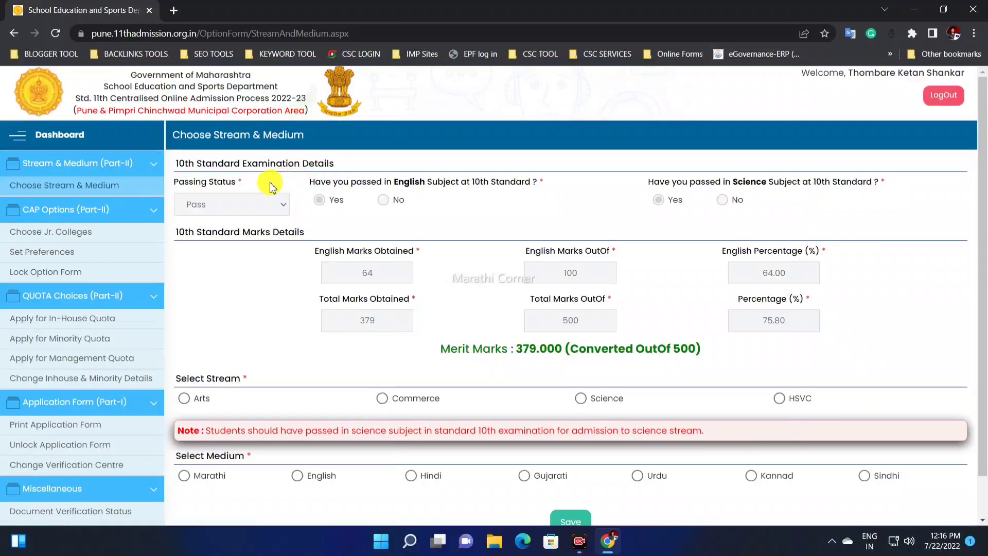
Step: Examine the 10th standard examination details, the English and total marks, and the converted merit marks
drag(179, 163, 337, 161)
drag(393, 183, 494, 315)
click(386, 231)
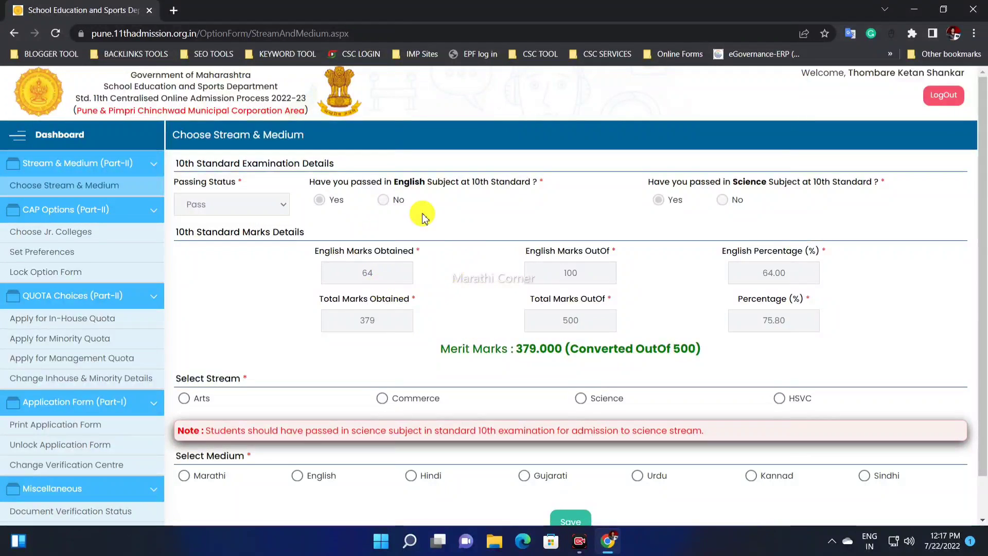
drag(300, 185, 422, 278)
click(452, 314)
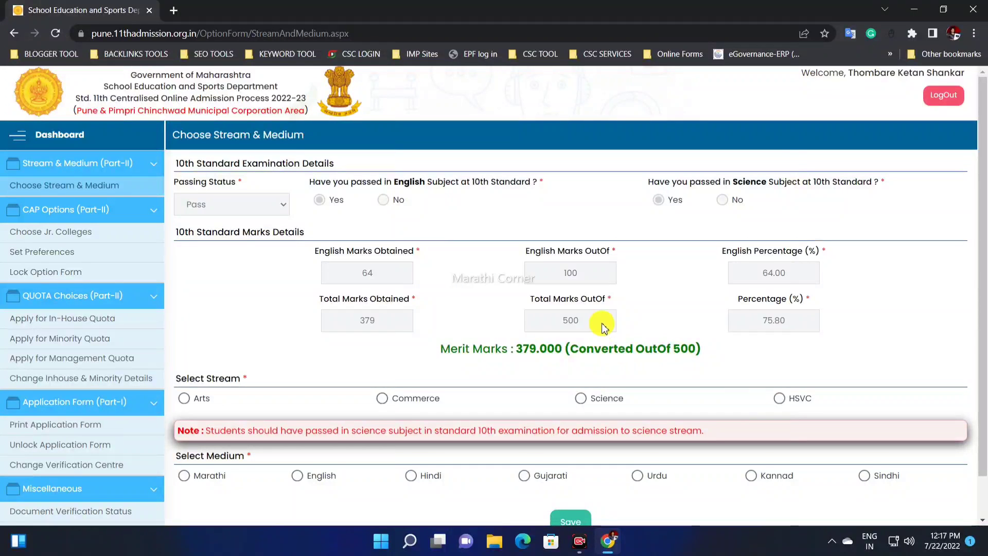
scroll(604, 328, down, 2)
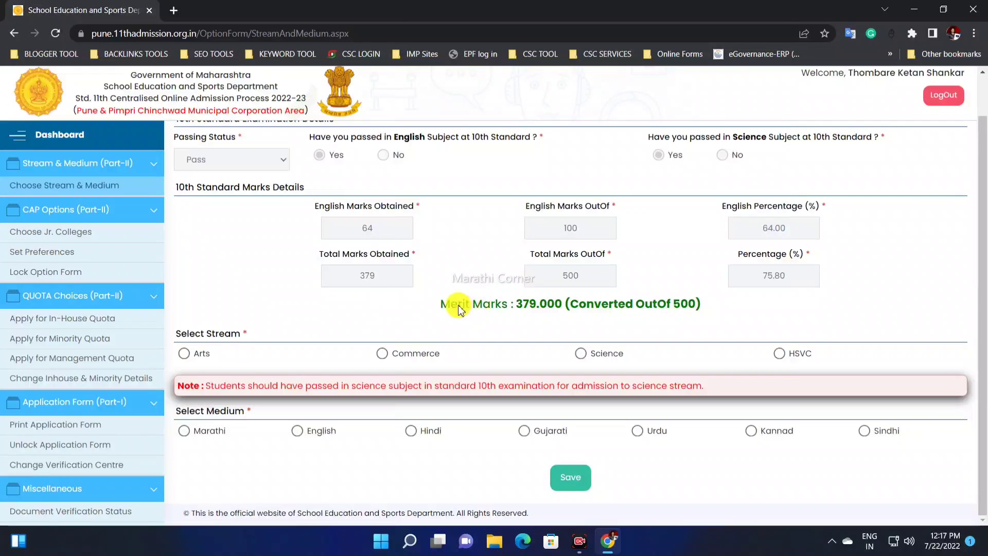
drag(460, 308, 507, 309)
click(524, 310)
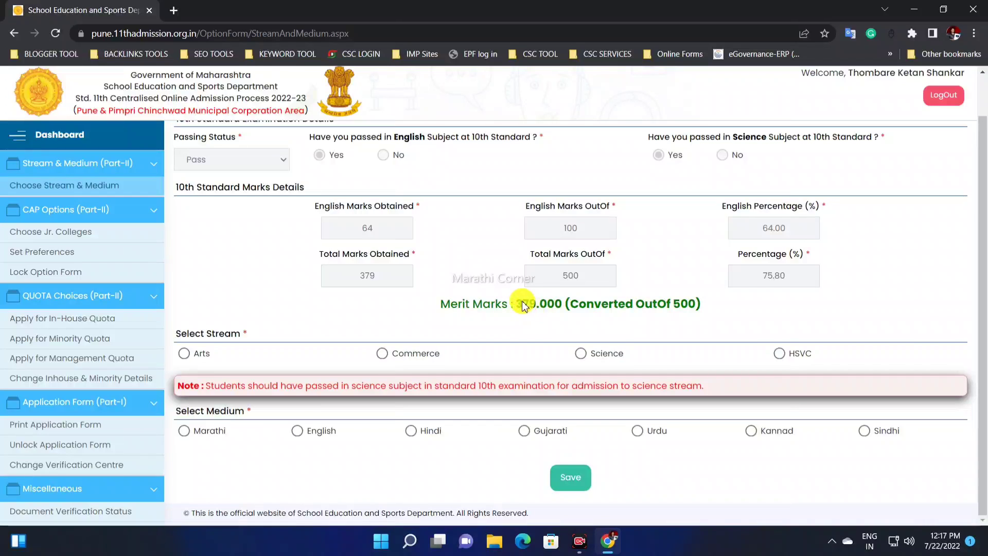
triple_click(533, 307)
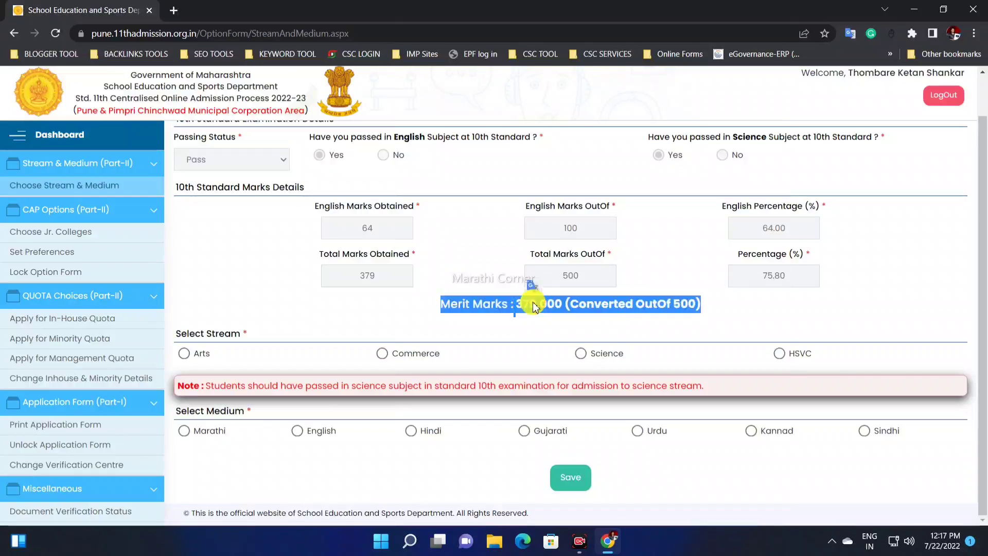
click(530, 306)
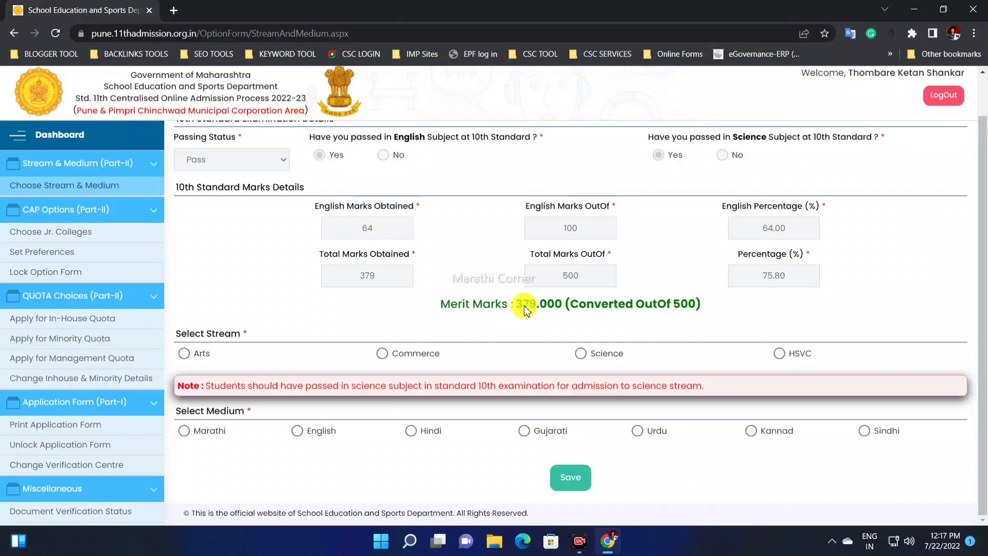
drag(516, 305, 546, 309)
click(547, 309)
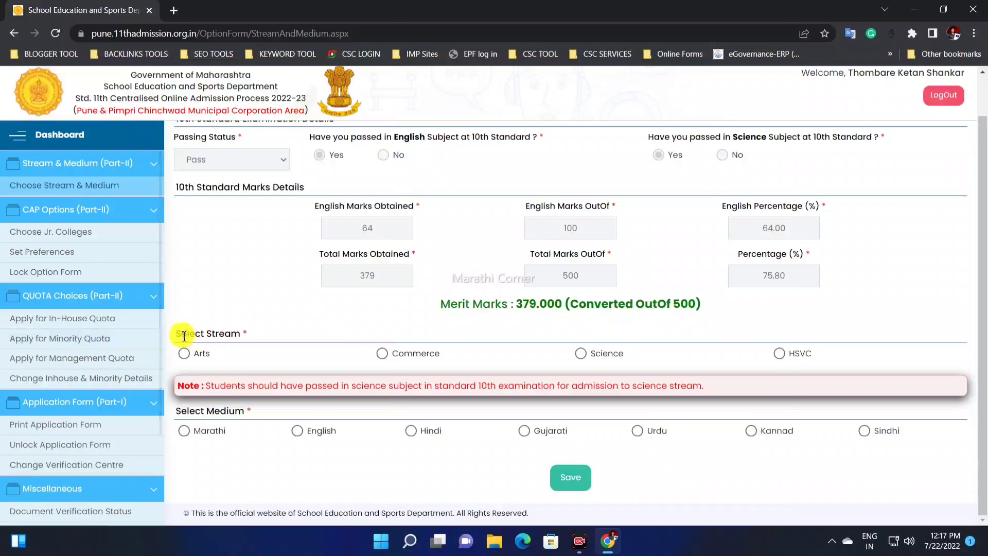
Step: Try the Arts, Commerce, Science and HSVC streams in turn, with English medium for Commerce, to compare the mediums offered
drag(176, 333, 260, 331)
click(227, 341)
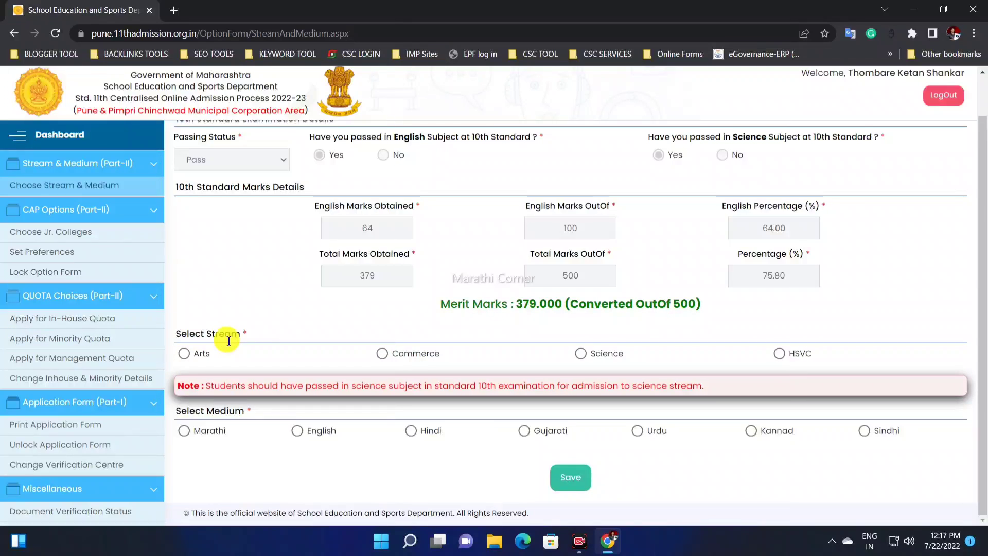
click(185, 354)
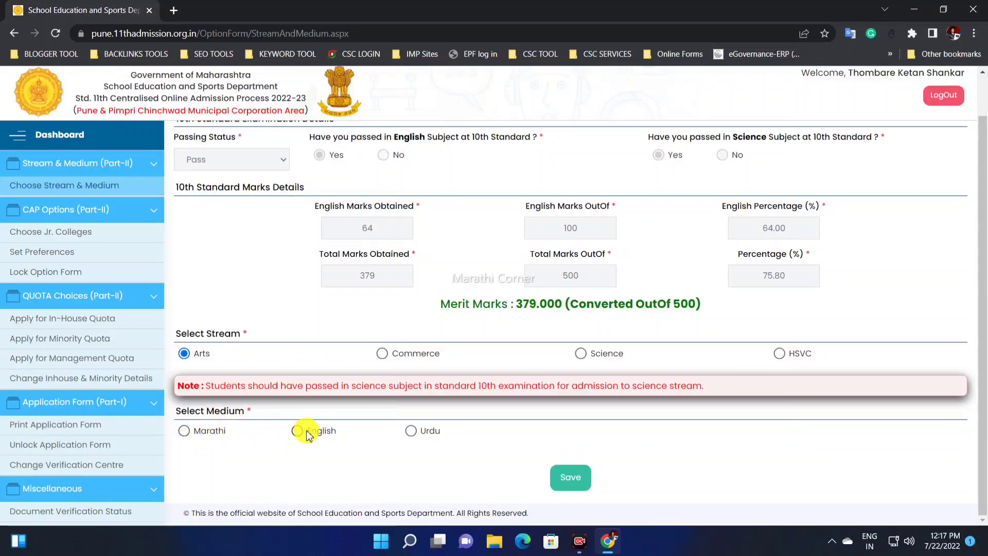
click(390, 359)
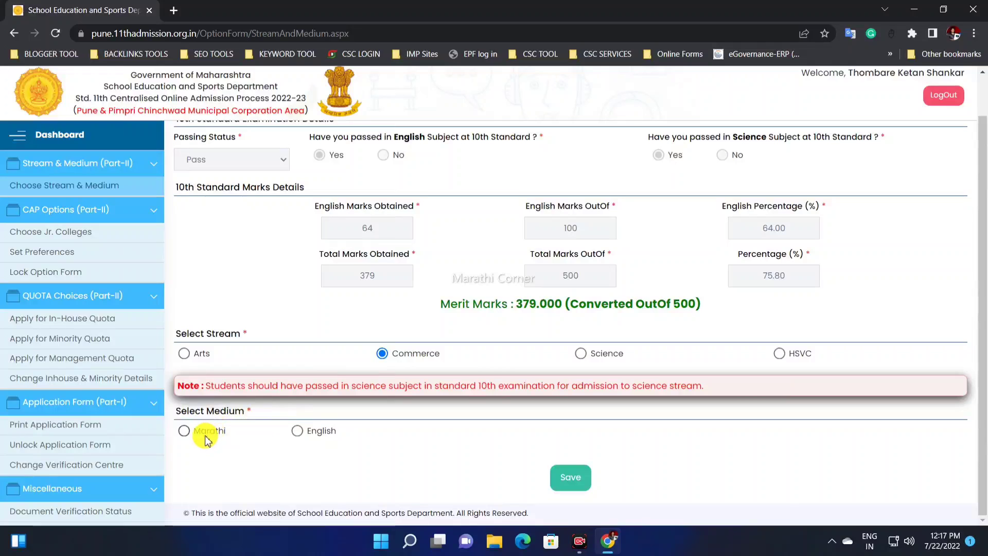
click(303, 434)
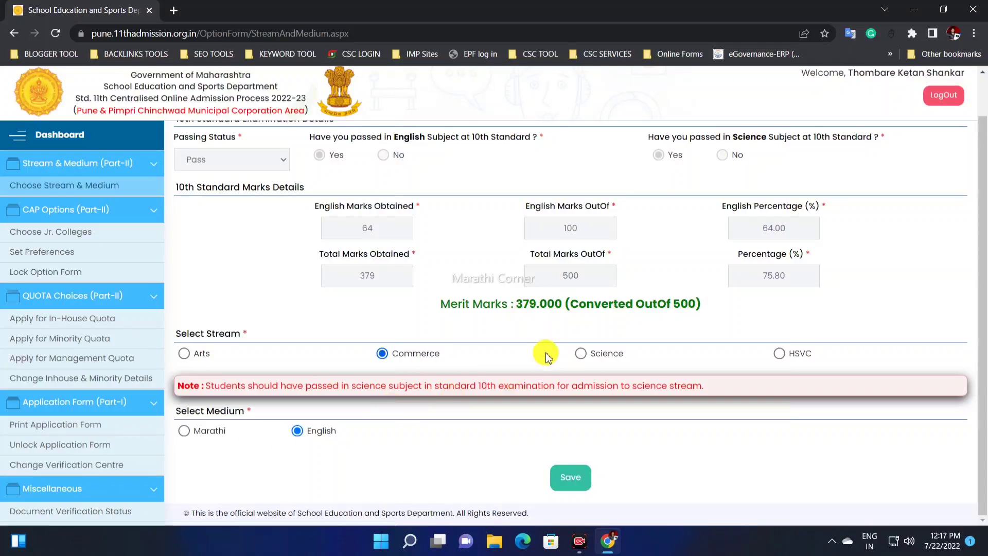
click(581, 354)
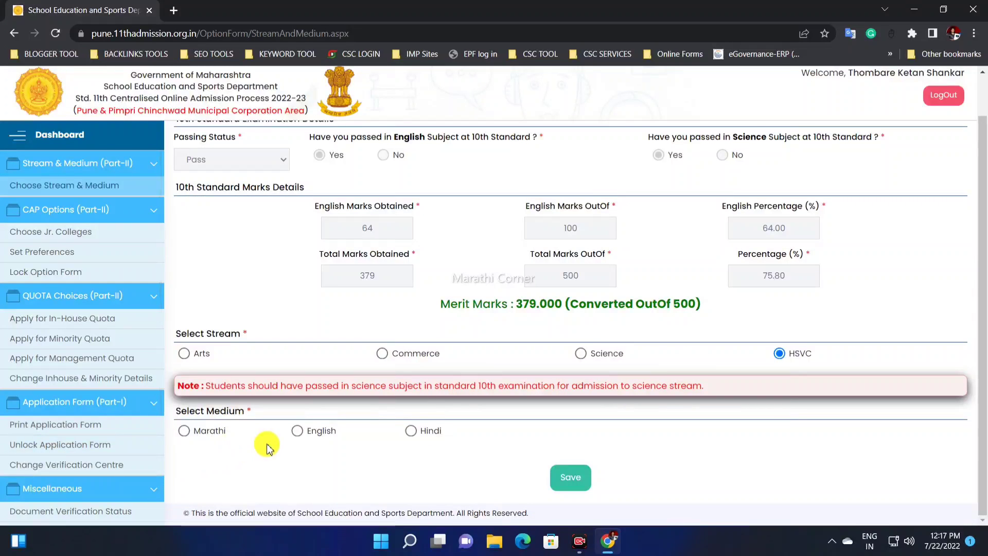
Step: Choose the Science stream with English medium and save the selection
click(580, 354)
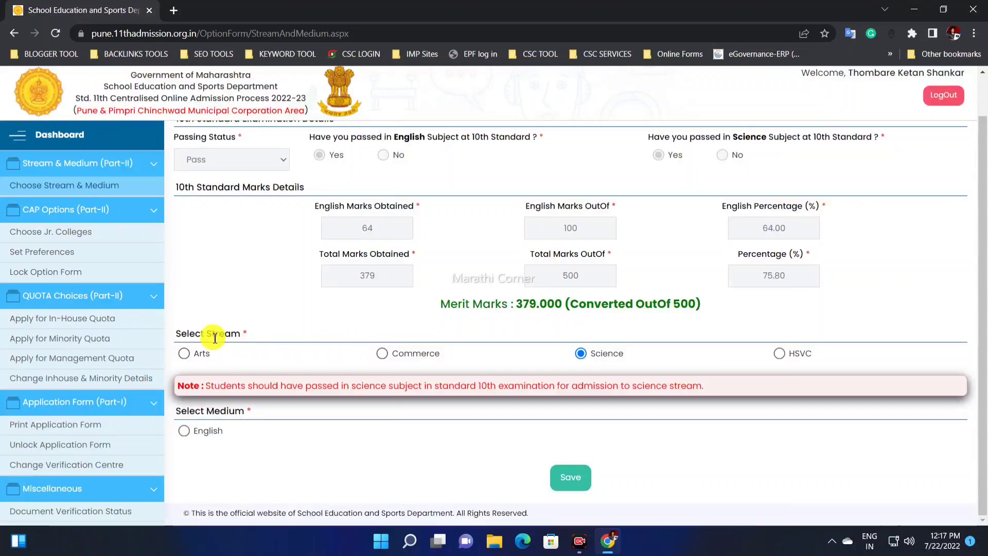
drag(209, 334, 278, 340)
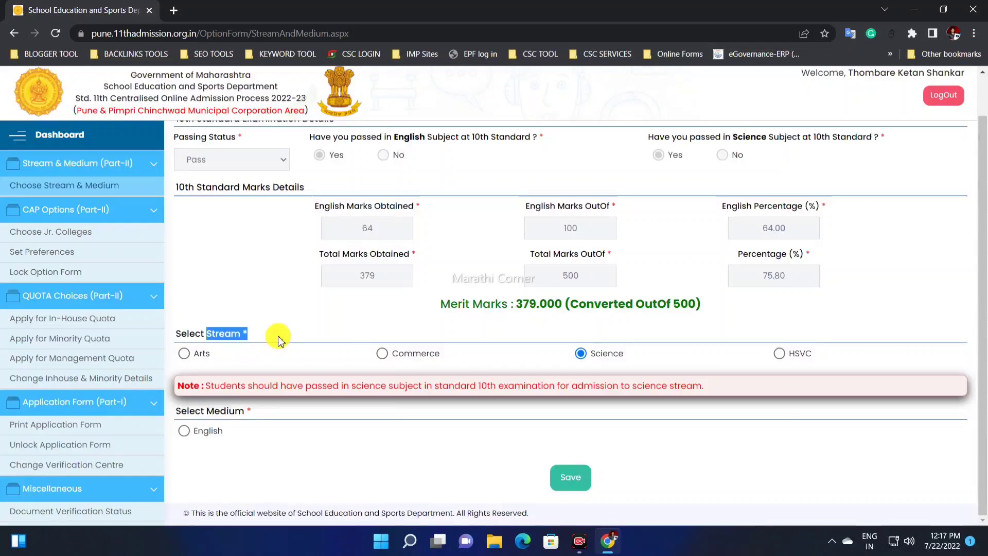
click(210, 434)
drag(185, 410, 234, 418)
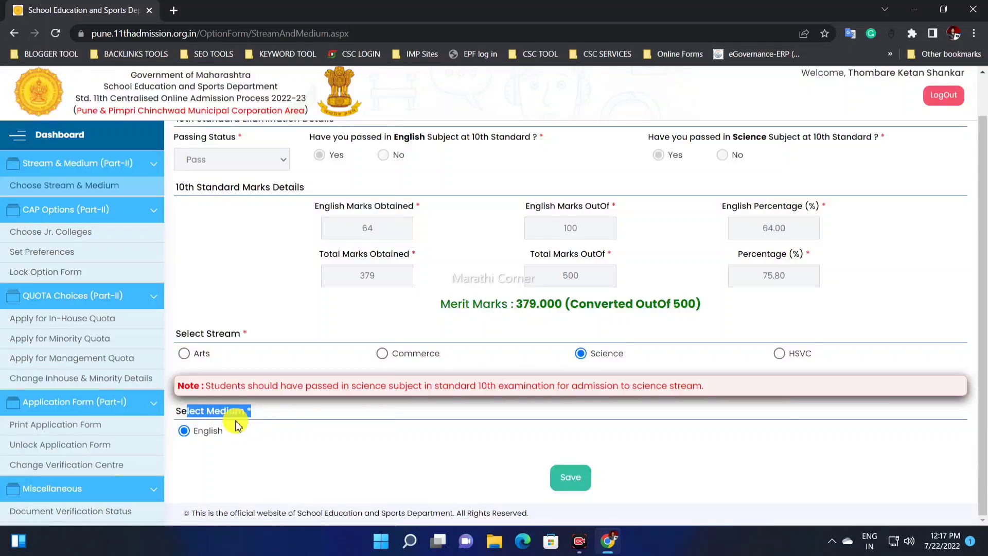
click(206, 436)
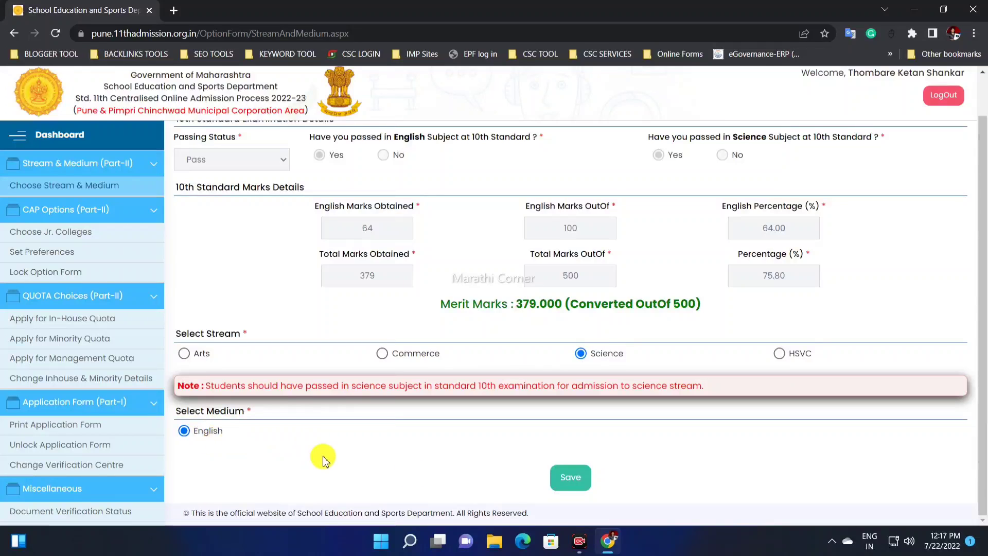
click(571, 479)
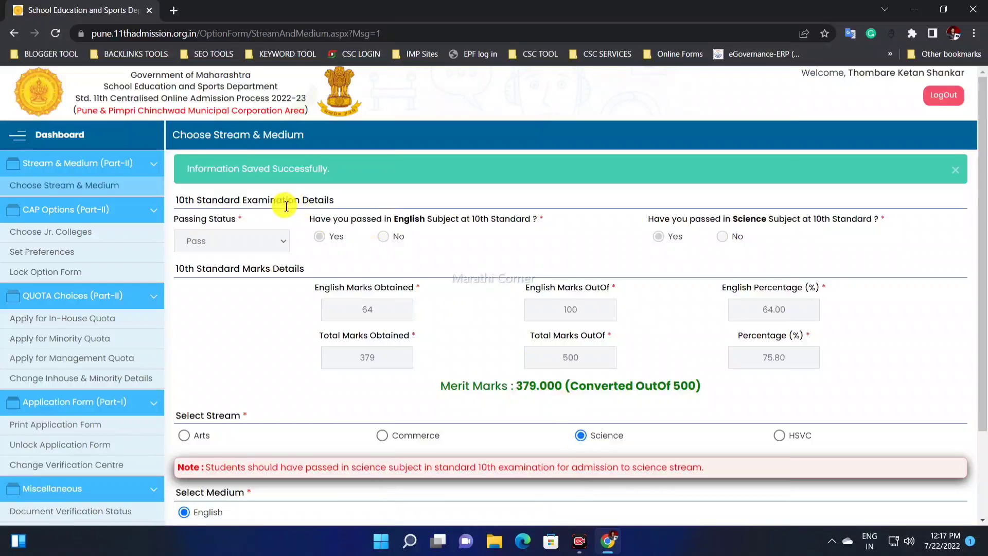
drag(190, 173, 325, 172)
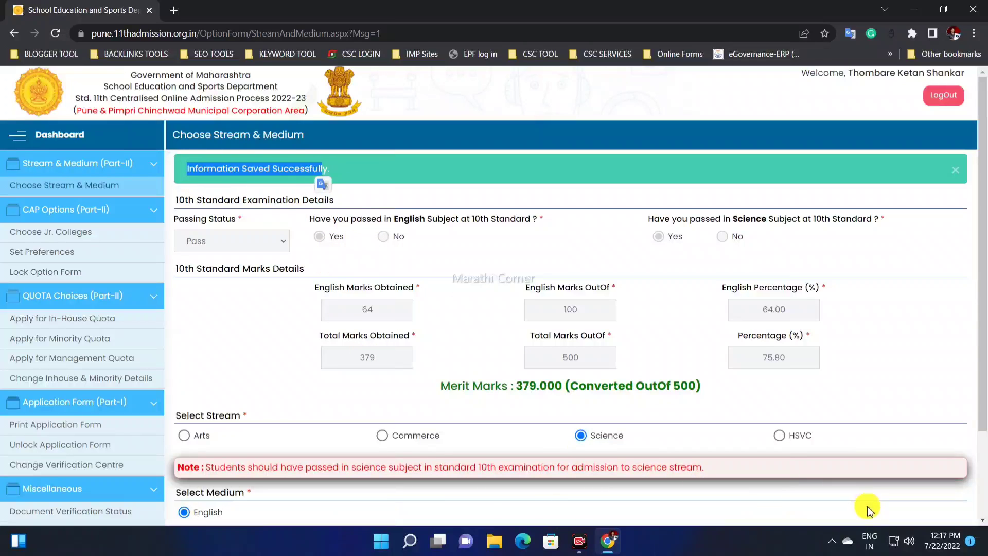
Step: Open the Choose Jr. Colleges form and read its instructions for searching and shortlisting colleges
scroll(823, 507, down, 1)
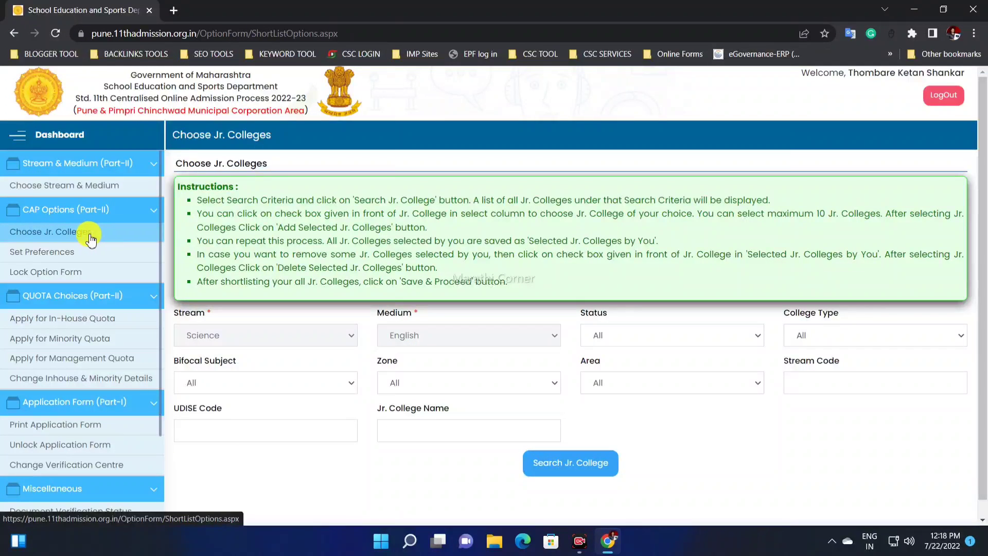
scroll(372, 264, down, 1)
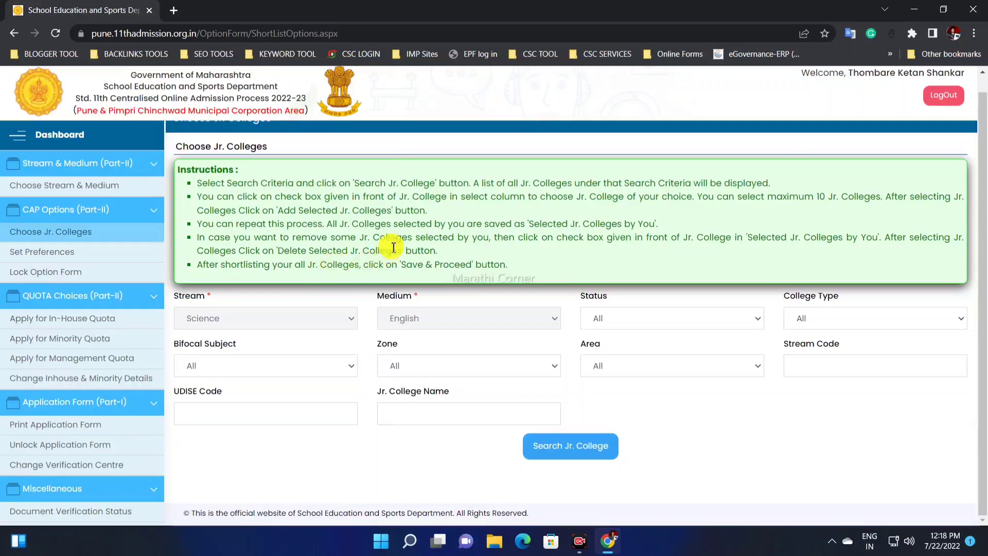
scroll(302, 190, up, 1)
drag(282, 200, 461, 295)
click(463, 291)
scroll(401, 334, down, 1)
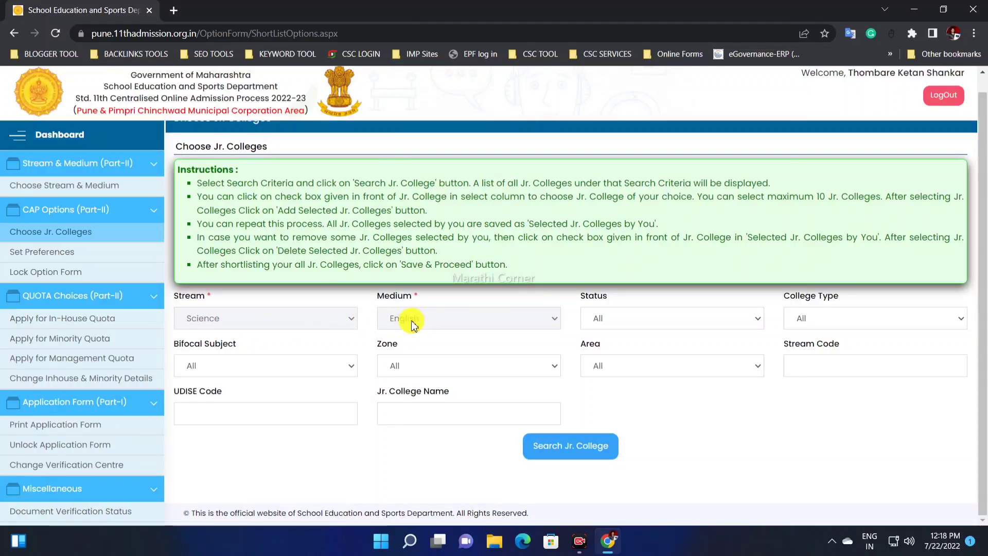
Step: Try the Status filter values Aided, Government, P.M.C., Partially Aided (20%-80%), Self Finance and Un-Aided, and reset the filter to All
click(619, 317)
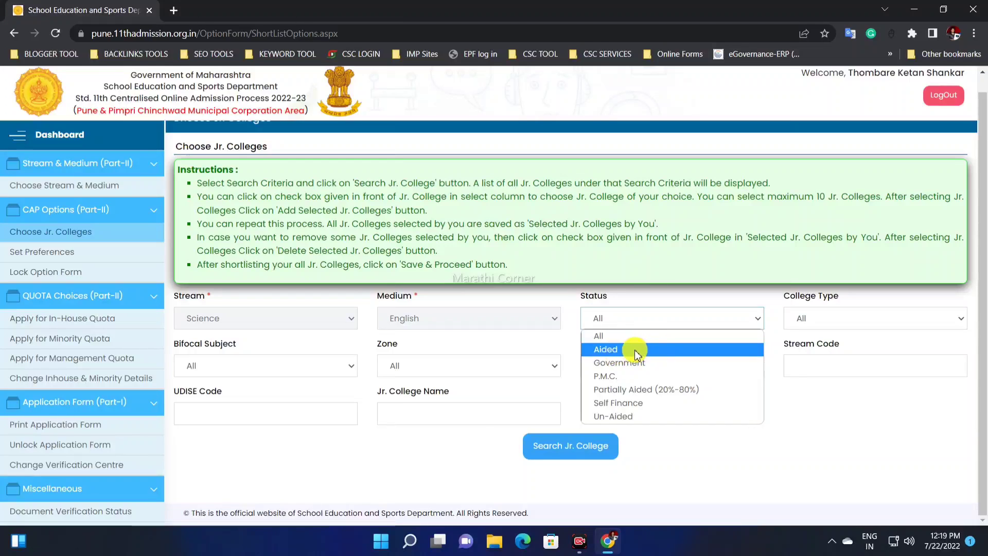
click(638, 349)
click(610, 323)
click(617, 323)
click(624, 322)
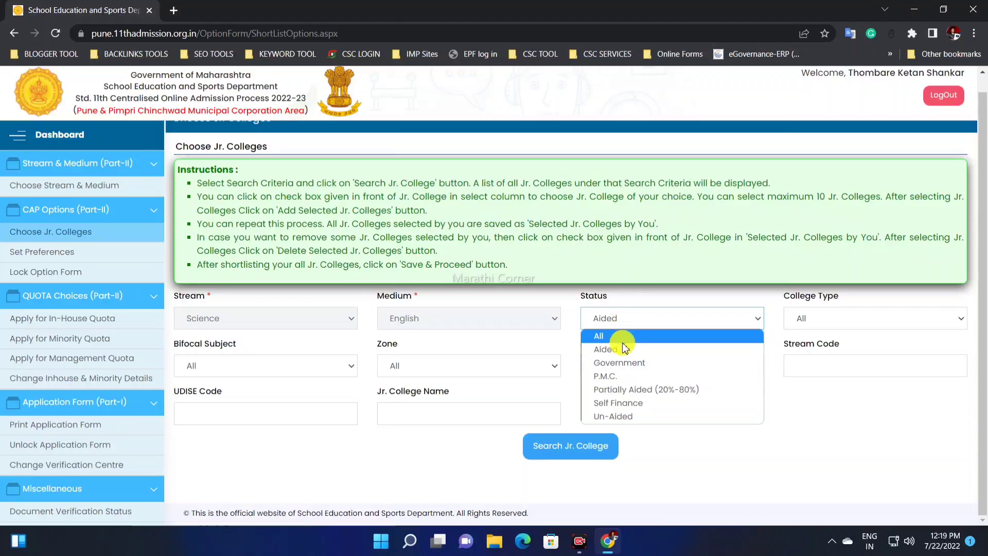
click(627, 350)
click(630, 324)
click(626, 366)
click(628, 321)
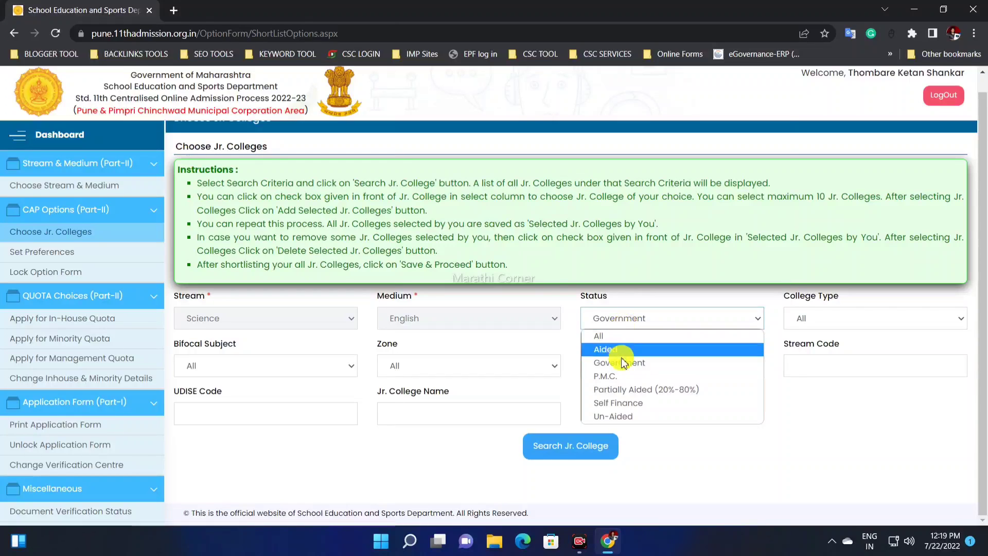
click(627, 376)
click(617, 319)
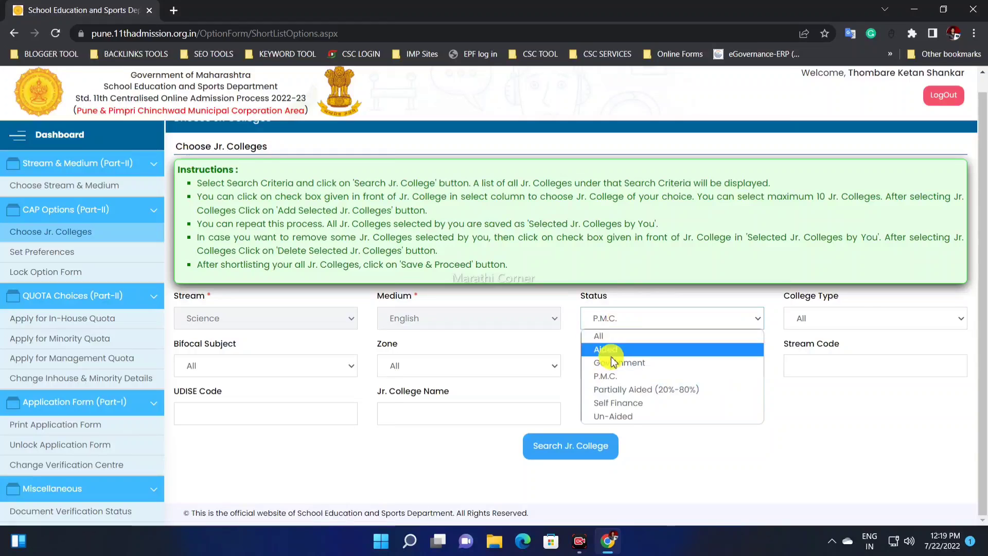
click(621, 396)
click(628, 323)
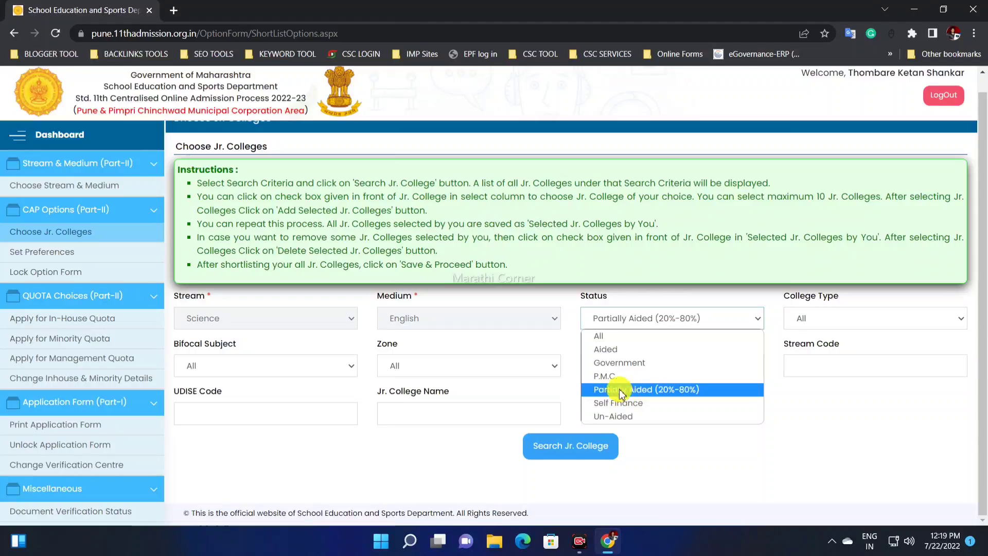
click(623, 395)
click(625, 319)
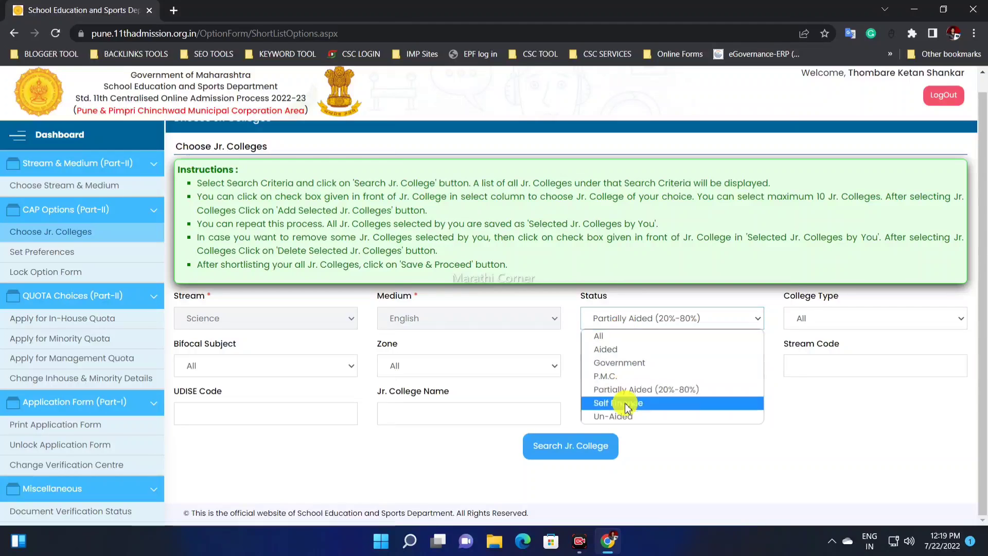
click(624, 403)
click(636, 323)
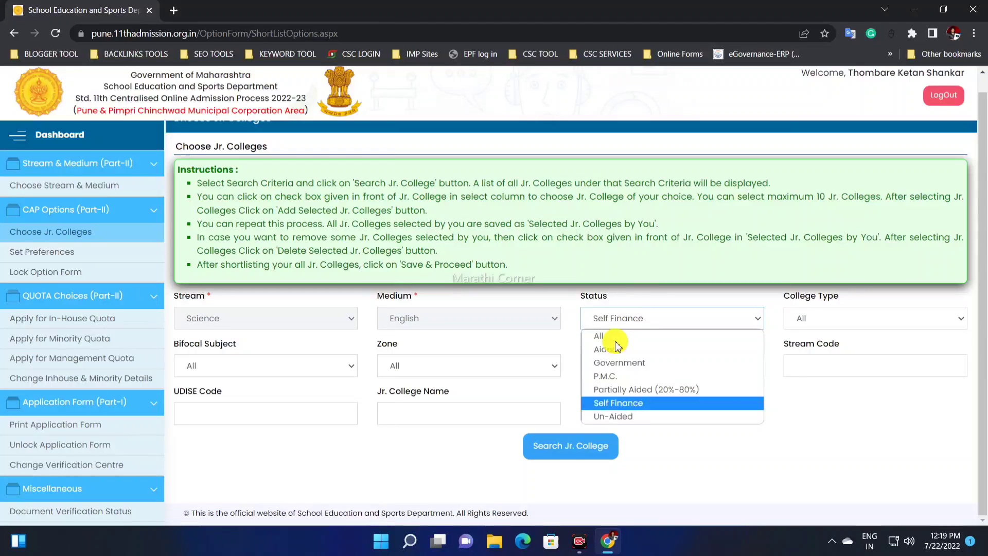
click(629, 417)
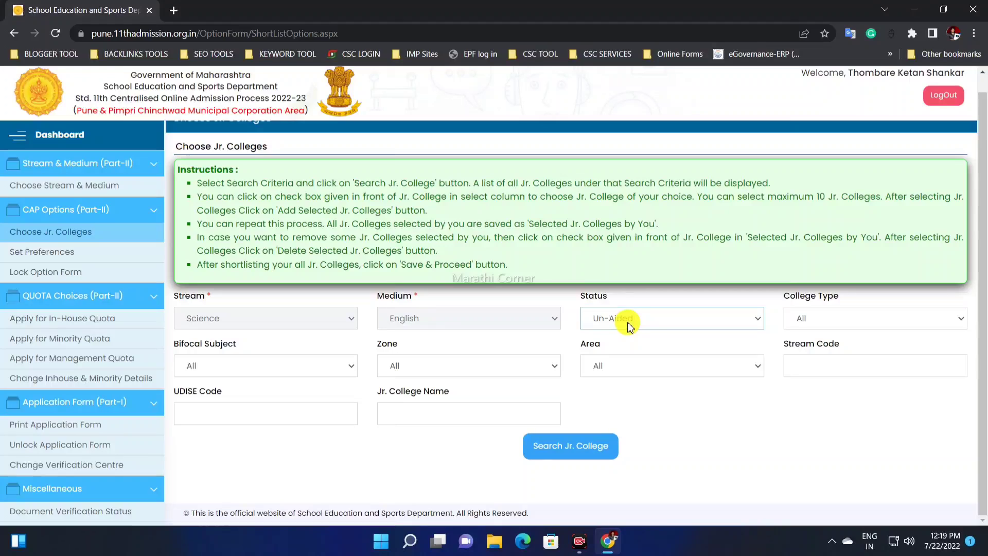
click(628, 323)
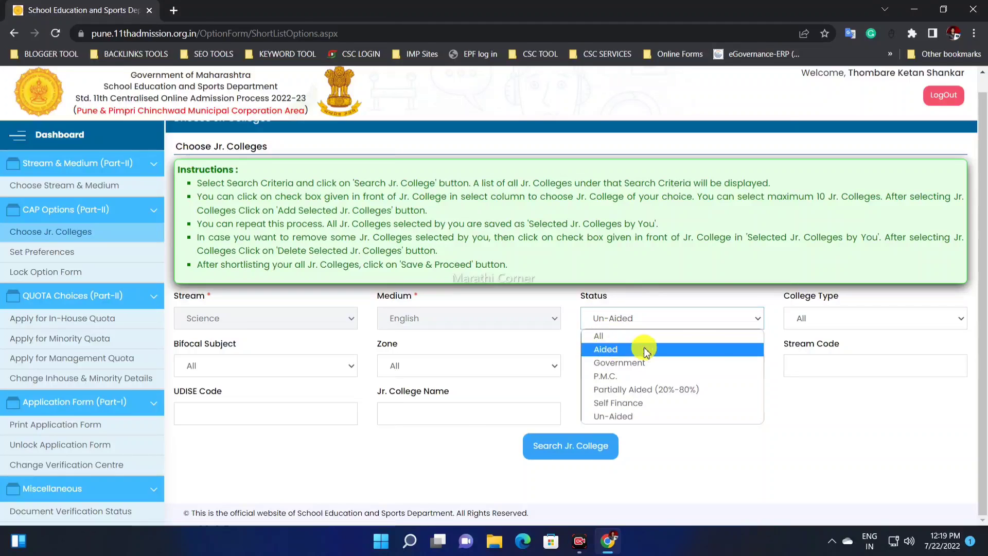
click(629, 335)
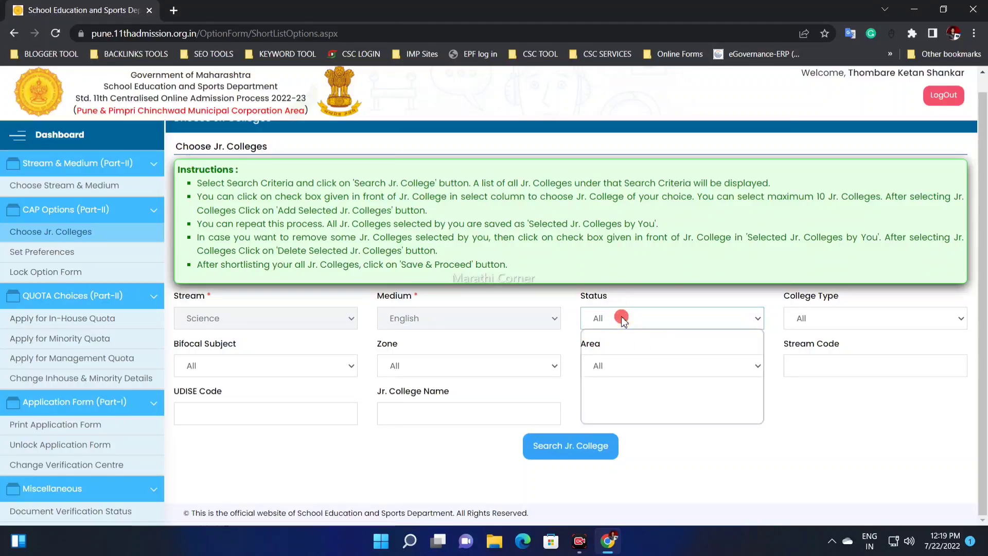
click(624, 317)
click(619, 336)
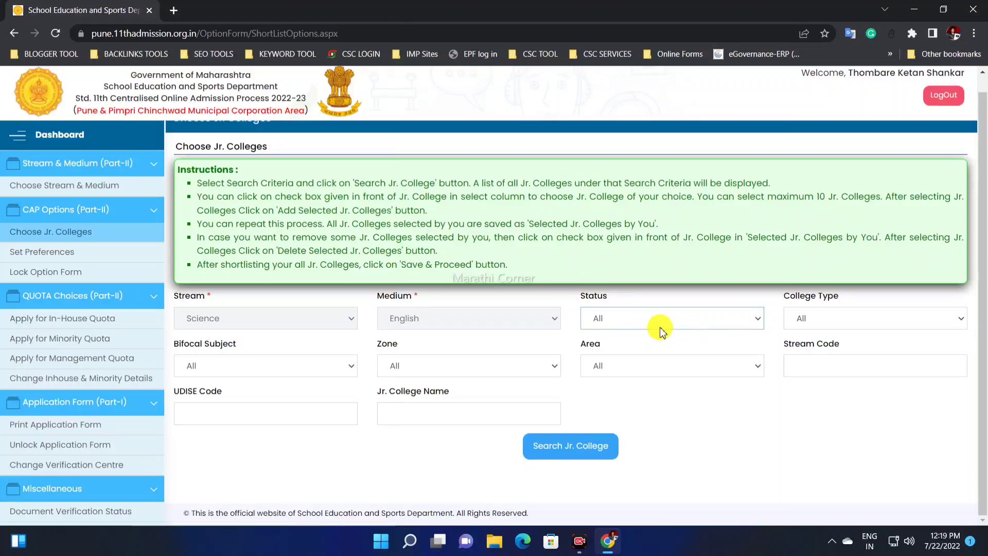
Step: Review the options of the College Type and Bifocal Subject filters, choosing All as the college type
click(810, 324)
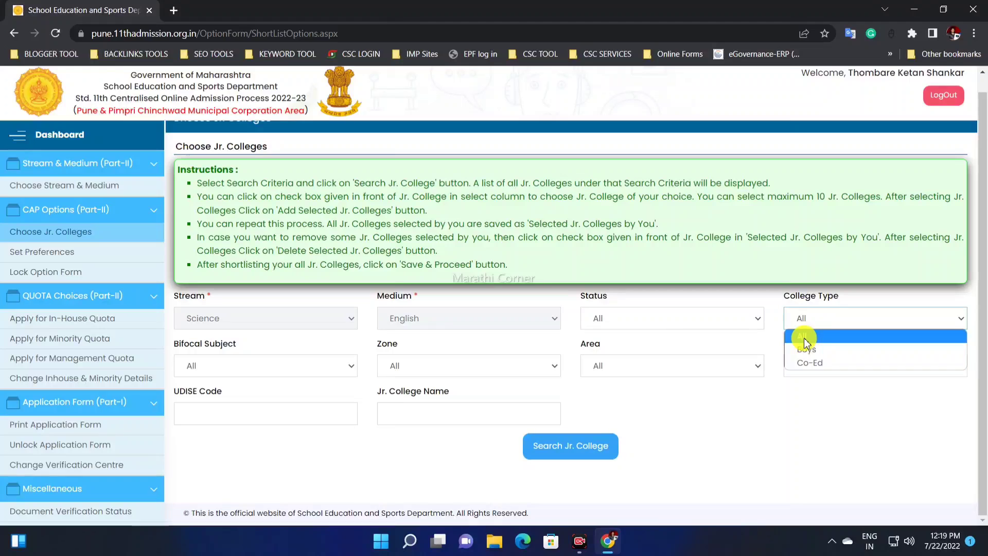
click(804, 337)
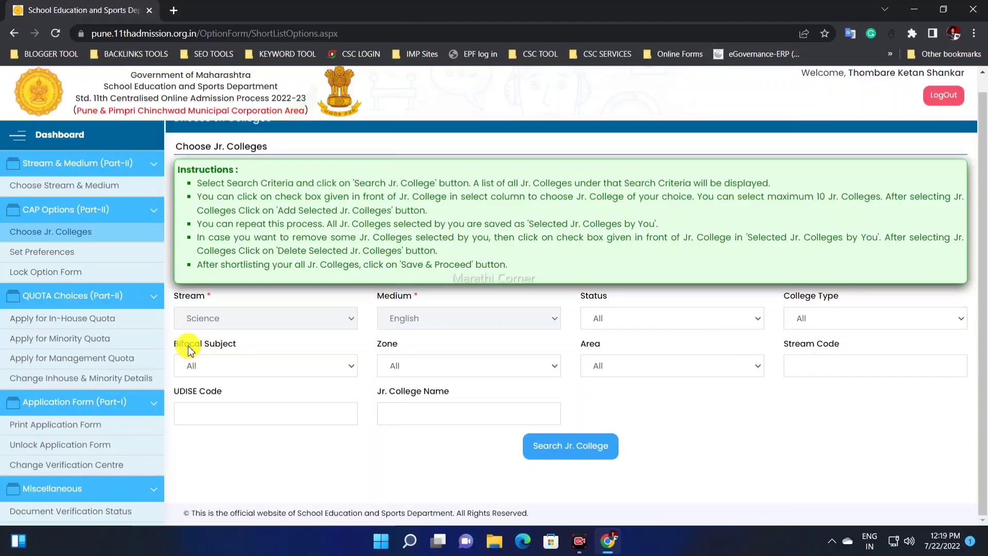
click(226, 365)
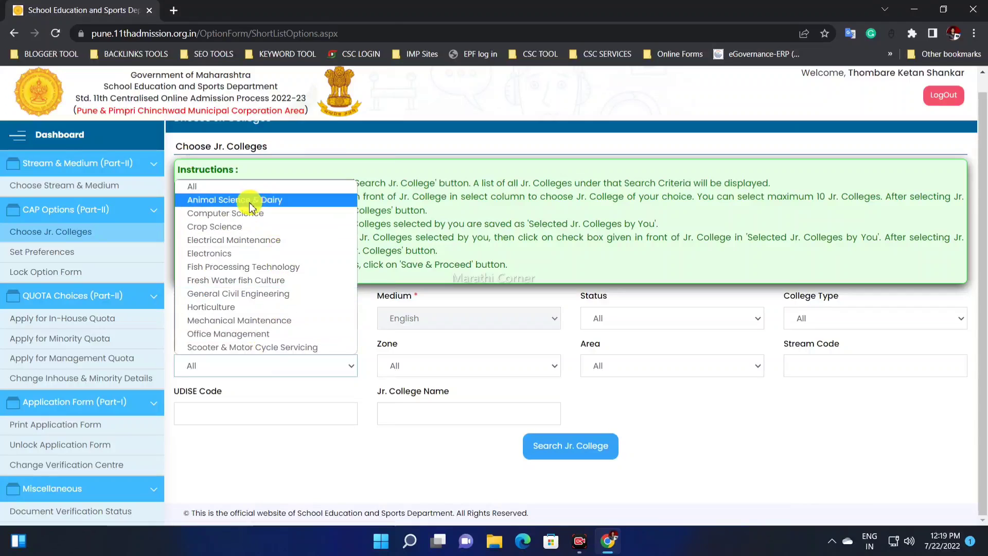
click(393, 363)
Step: Set the Zone filter to Hadapsar-Kondhwa-Kharadi and the Area filter to HADAPSAR
click(410, 368)
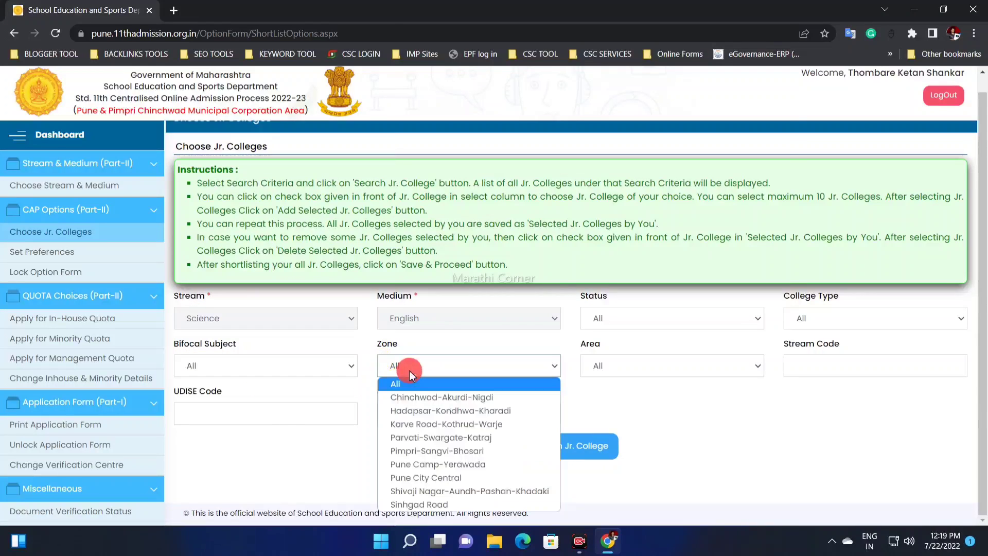
click(416, 338)
click(412, 363)
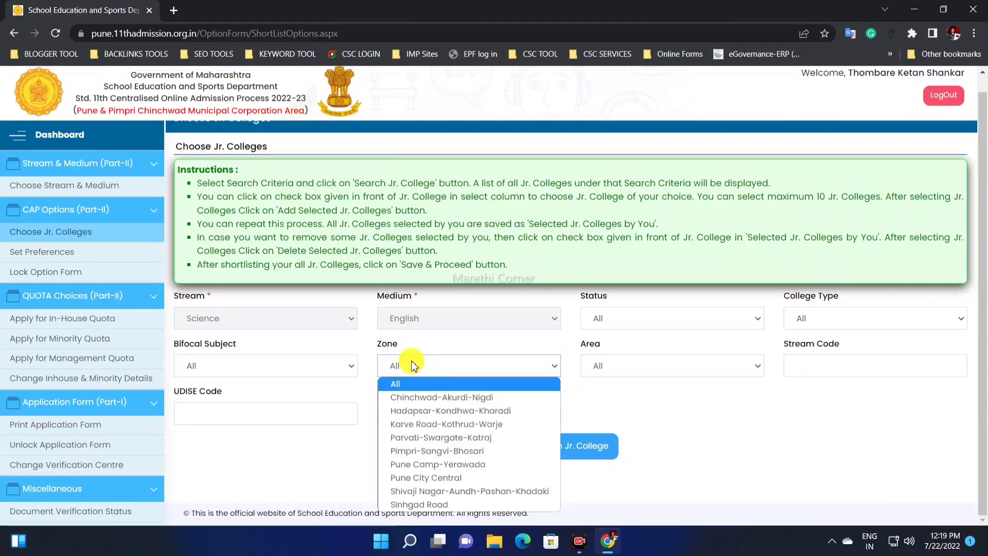
click(411, 361)
click(411, 360)
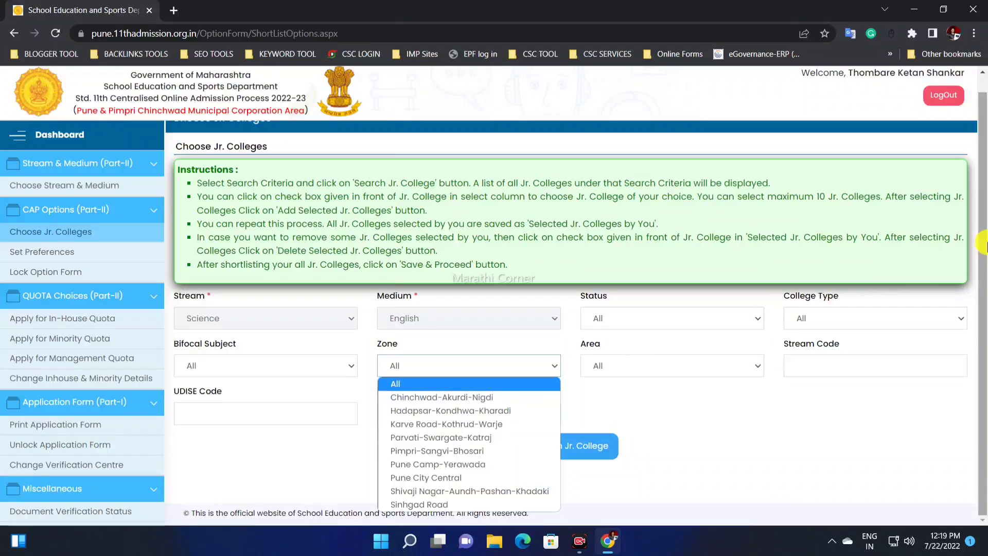
click(982, 288)
click(441, 366)
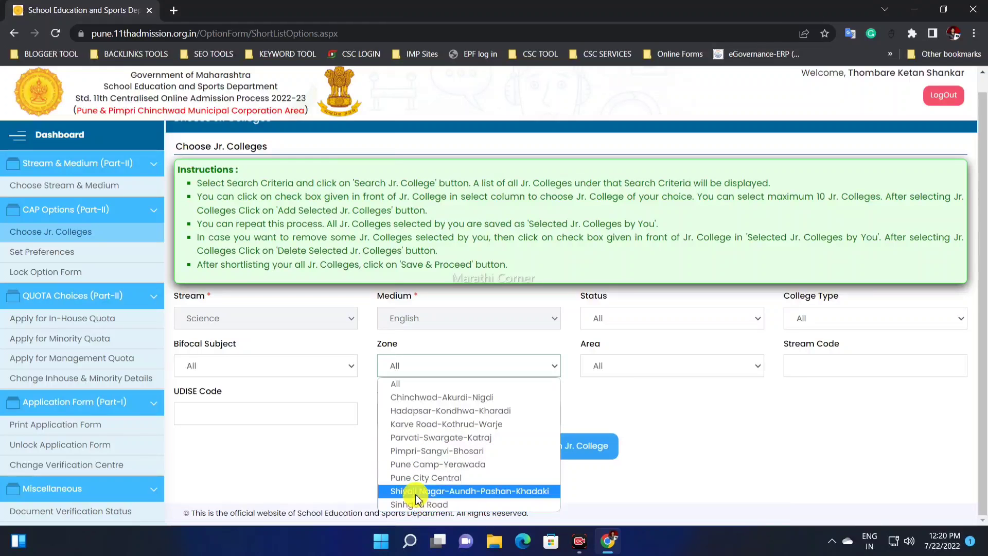
click(408, 410)
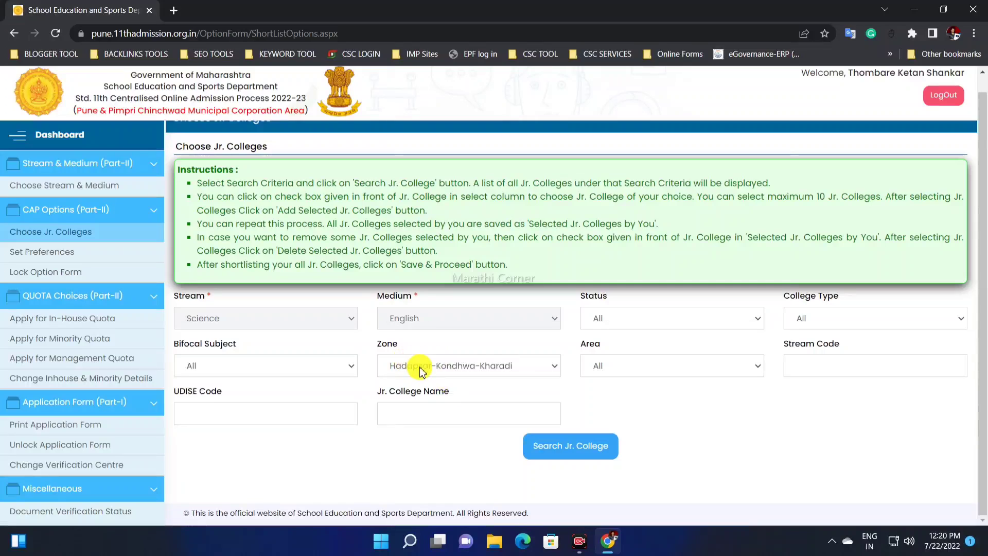
click(412, 361)
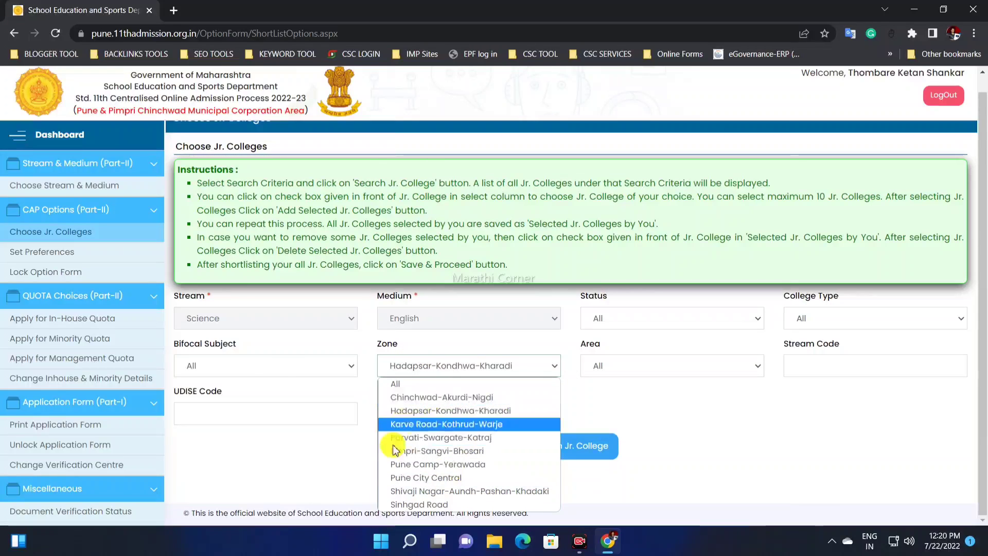
click(468, 411)
click(592, 363)
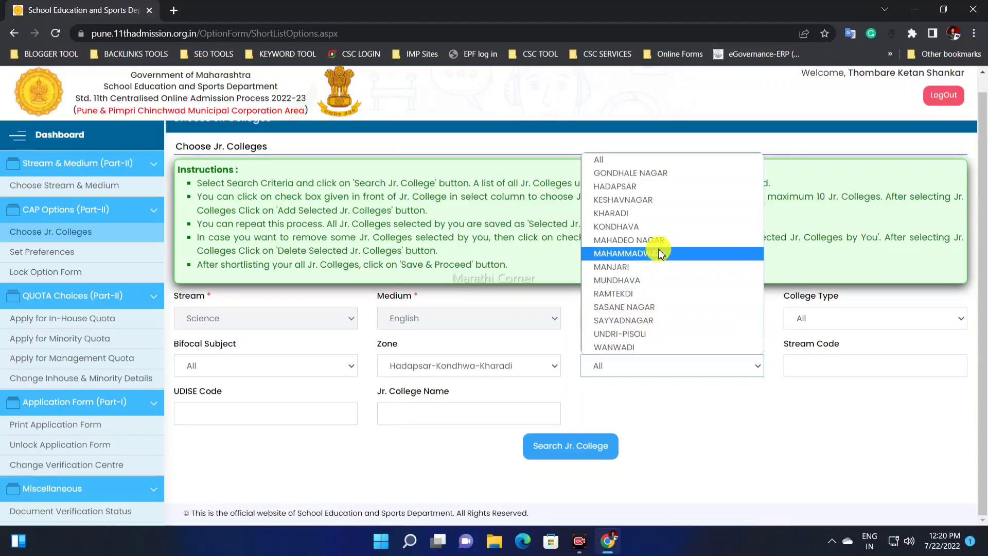
click(646, 194)
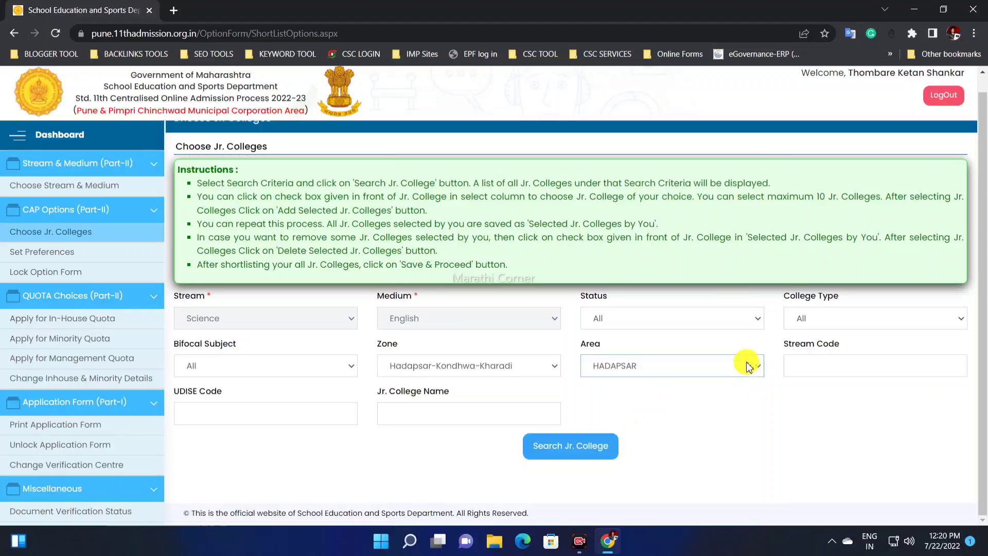
Step: Check the optional Stream Code, UDISE Code and Jr. College Name fields, and search for junior colleges with the chosen filters
click(813, 371)
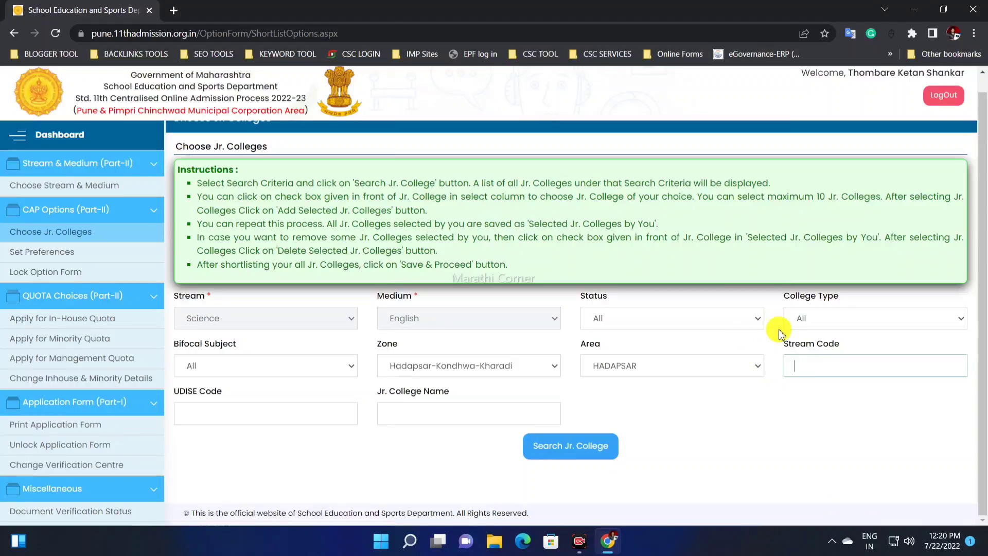
drag(782, 343, 839, 346)
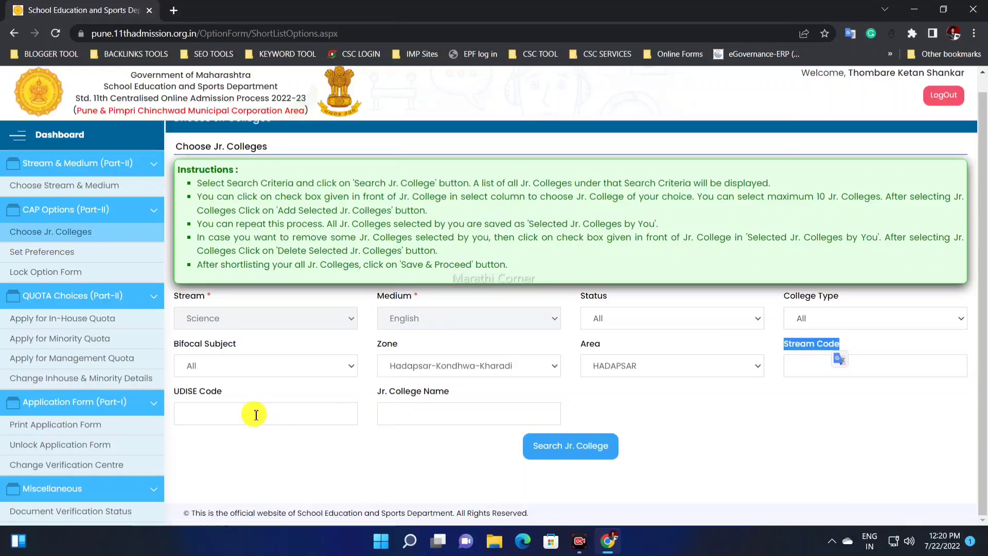
drag(233, 394, 427, 398)
click(539, 393)
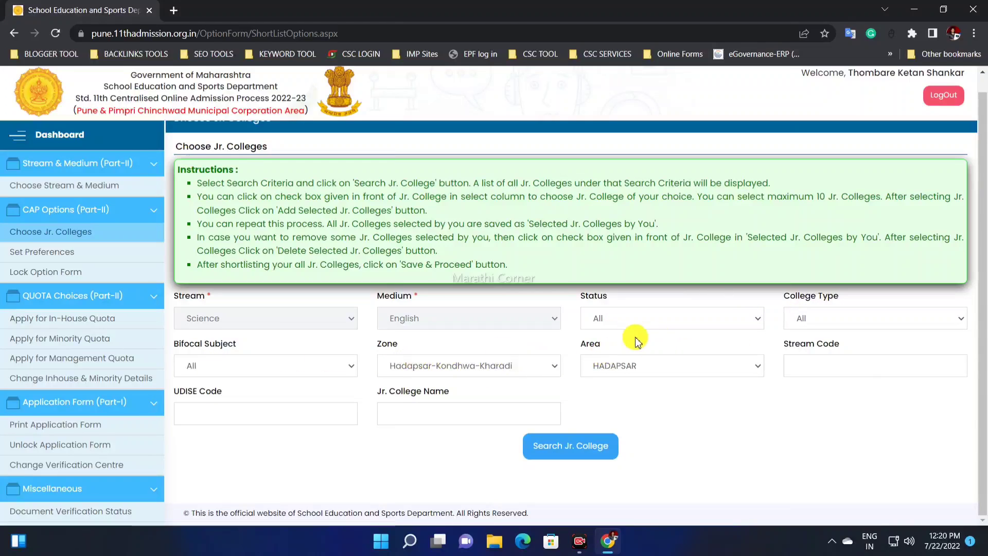
click(572, 452)
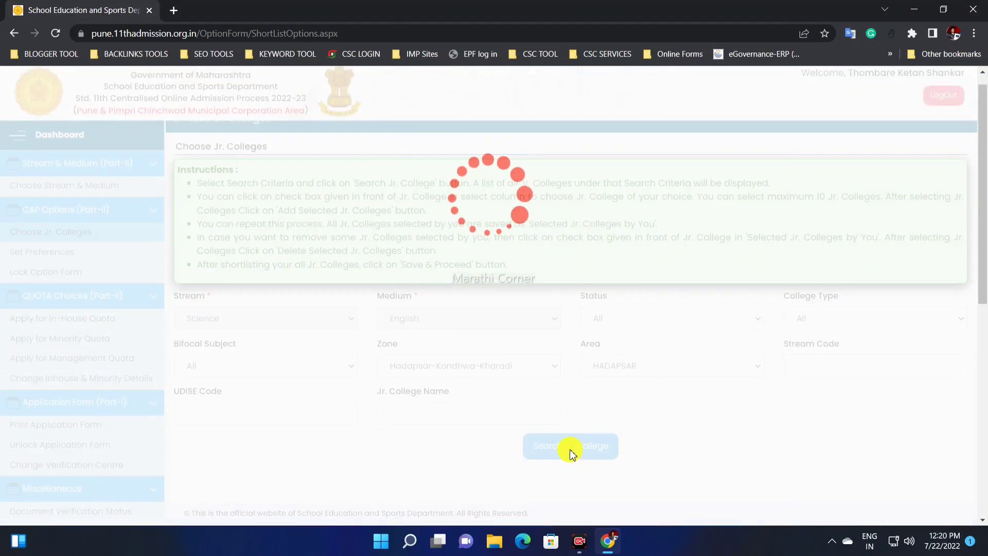
Step: Look through the full list of junior colleges returned for the chosen zone and area
scroll(540, 391, down, 2)
scroll(531, 386, down, 1)
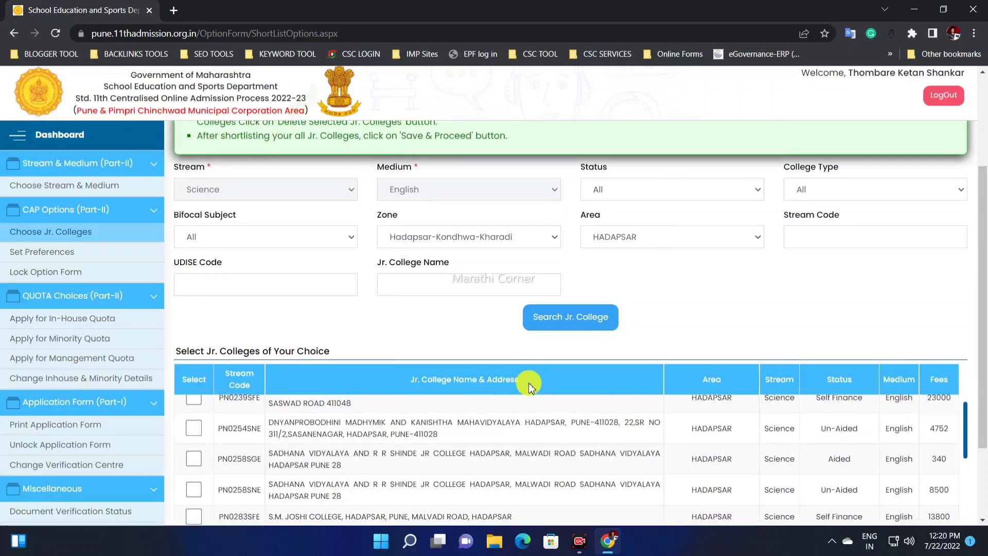
drag(980, 213, 982, 298)
scroll(592, 344, up, 4)
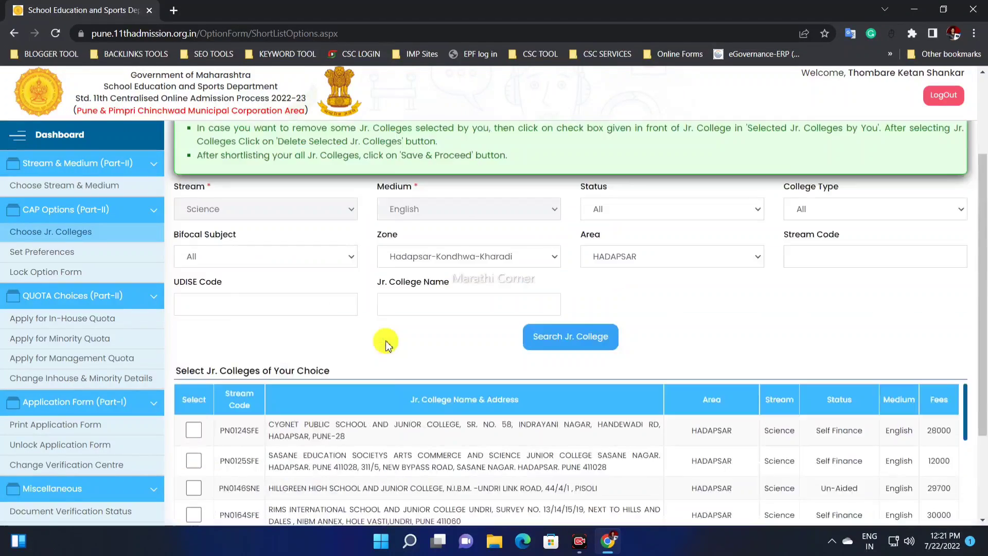
scroll(375, 348, down, 1)
scroll(363, 355, down, 6)
scroll(478, 366, down, 1)
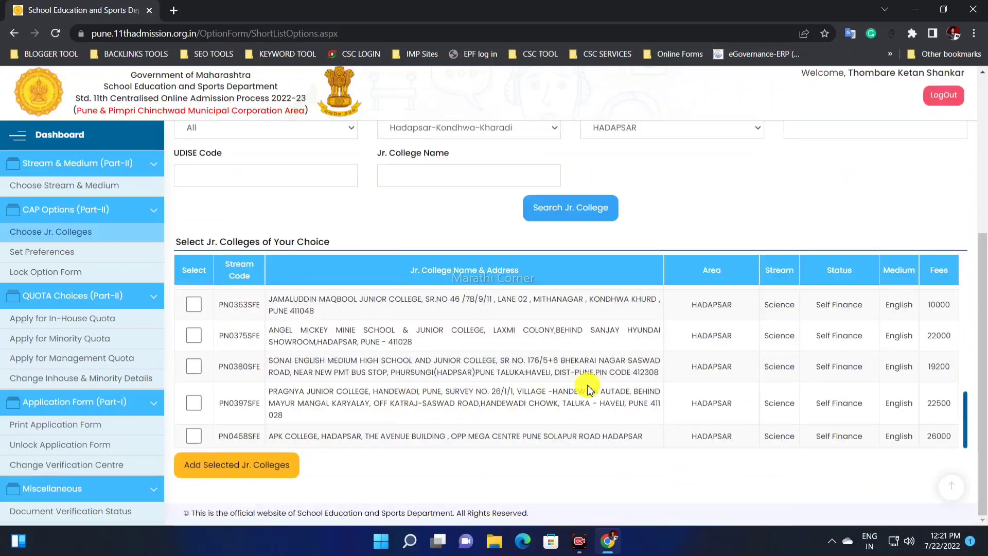
scroll(478, 367, up, 5)
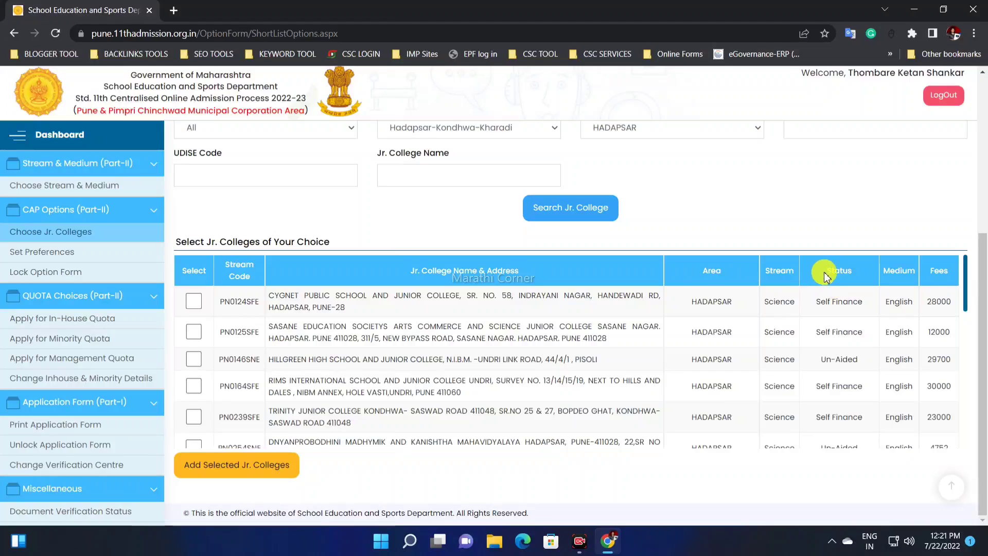
Step: Compare the Status and Fees columns across the Self Finance, Un-Aided and Aided colleges in the list
drag(826, 271, 864, 302)
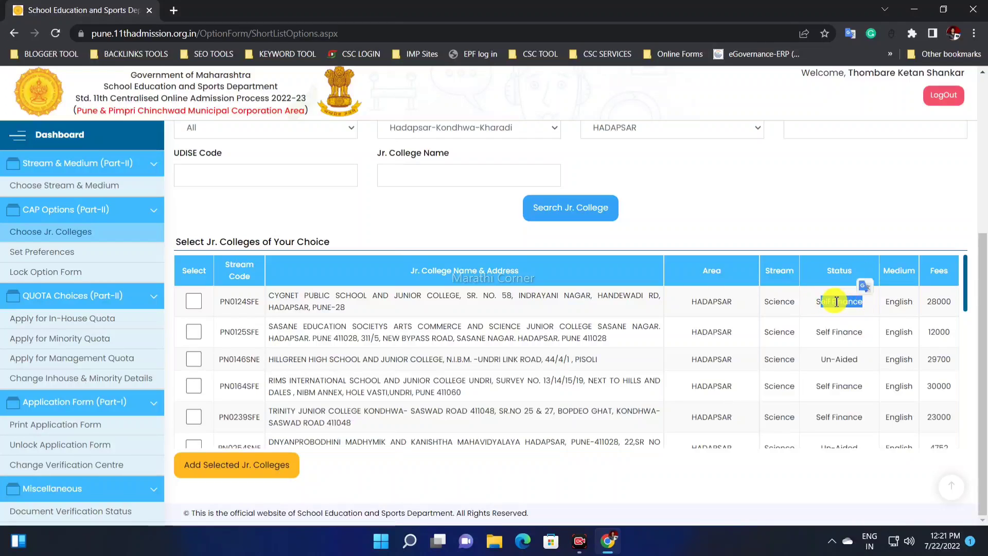
click(836, 302)
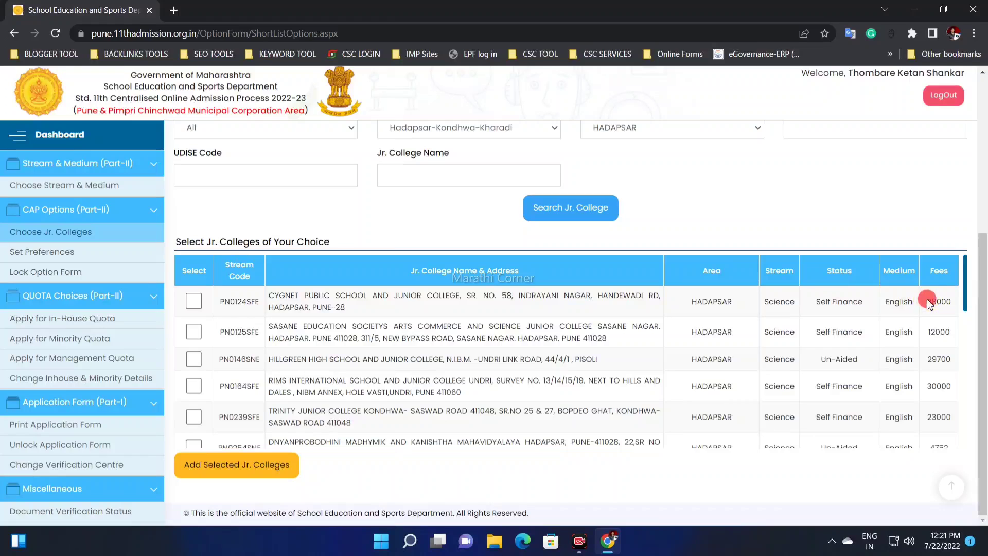
drag(926, 302, 960, 304)
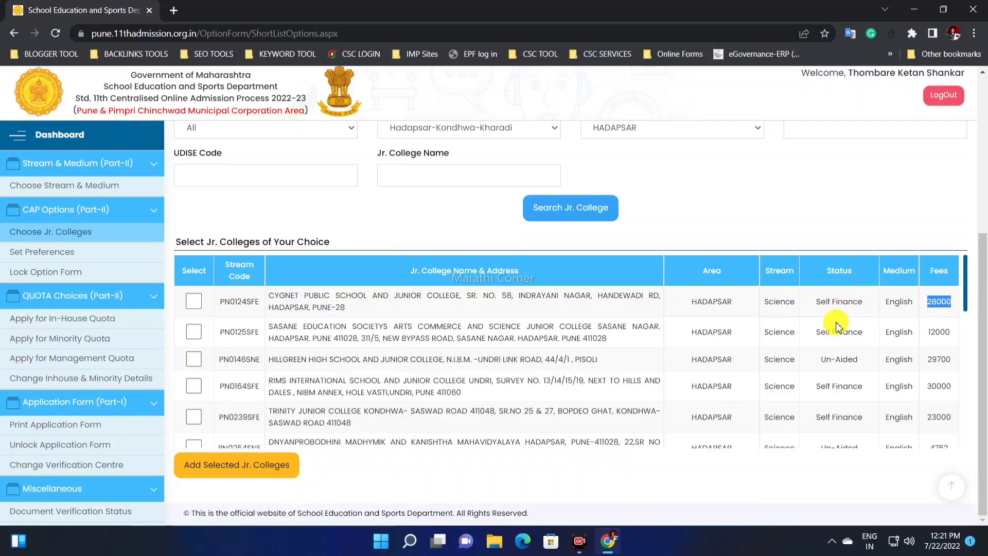
drag(816, 332, 863, 332)
drag(930, 332, 945, 332)
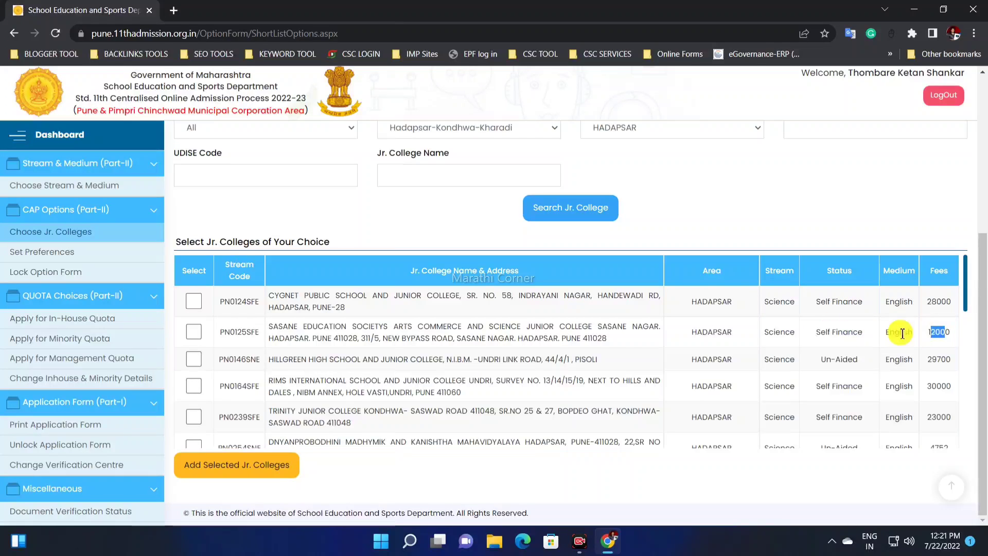
scroll(902, 334, down, 1)
scroll(834, 335, down, 1)
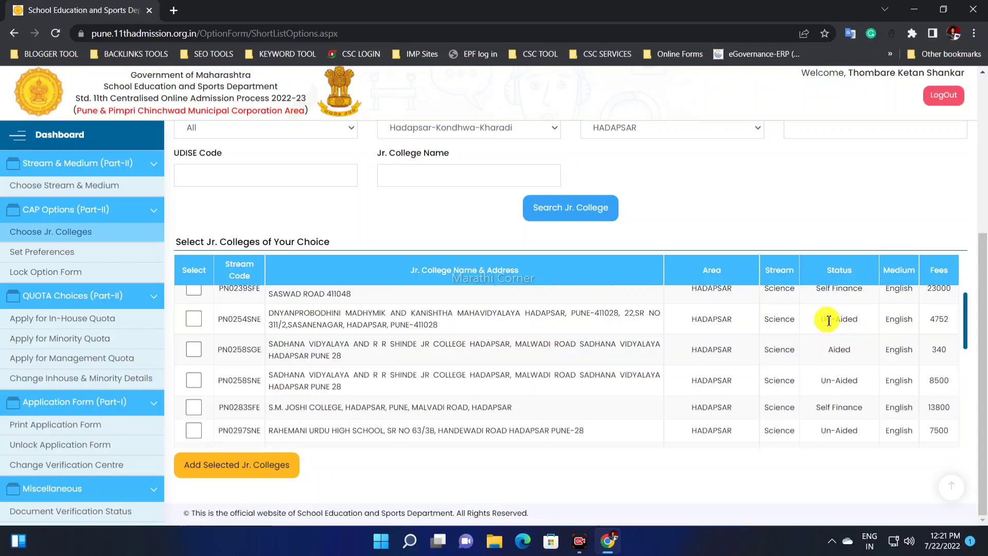
drag(929, 320, 950, 322)
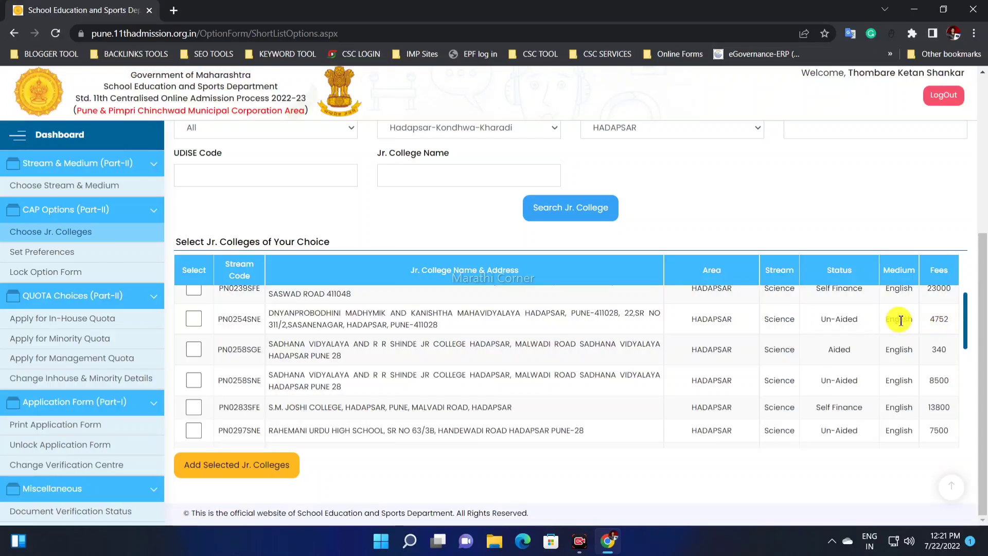
double_click(849, 351)
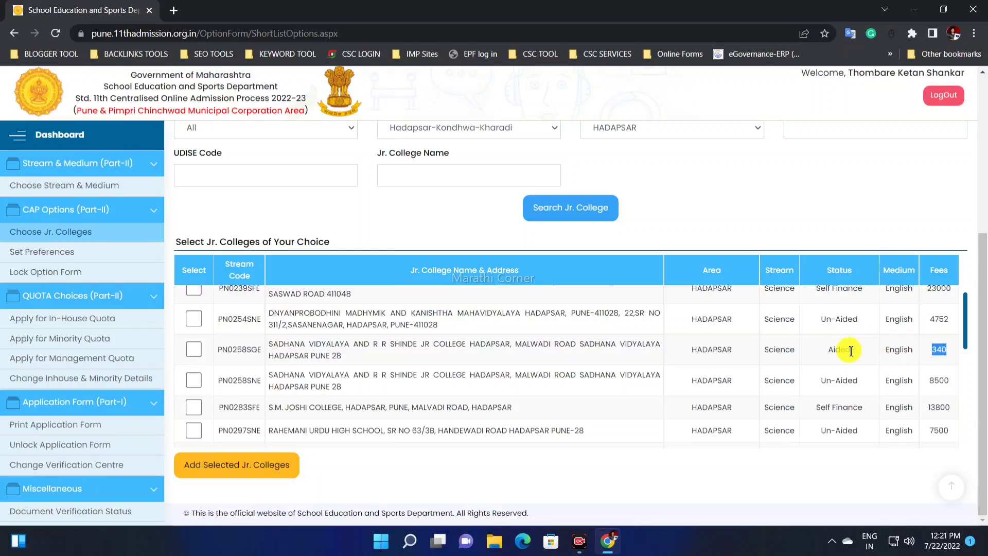
scroll(868, 354, down, 1)
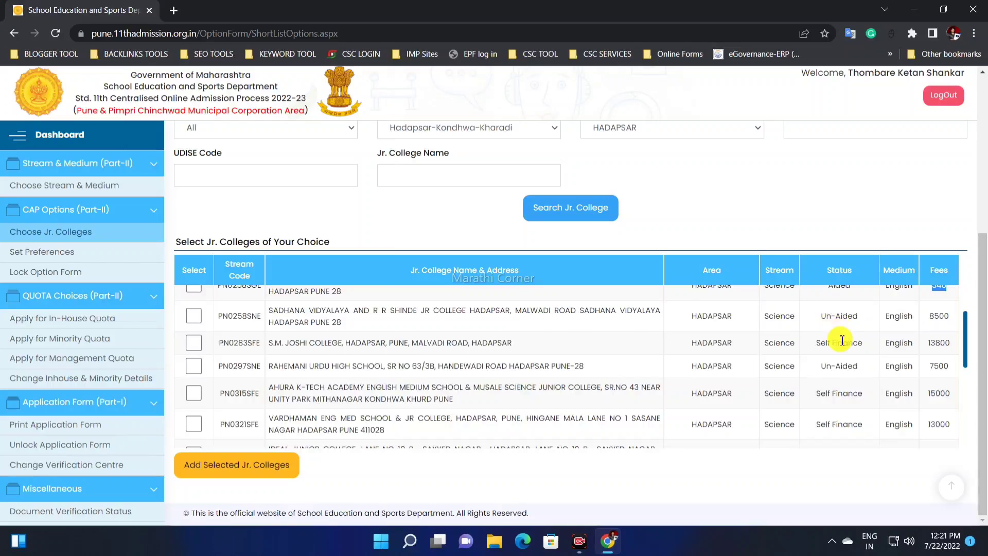
scroll(841, 340, down, 1)
scroll(851, 343, down, 1)
scroll(853, 345, down, 1)
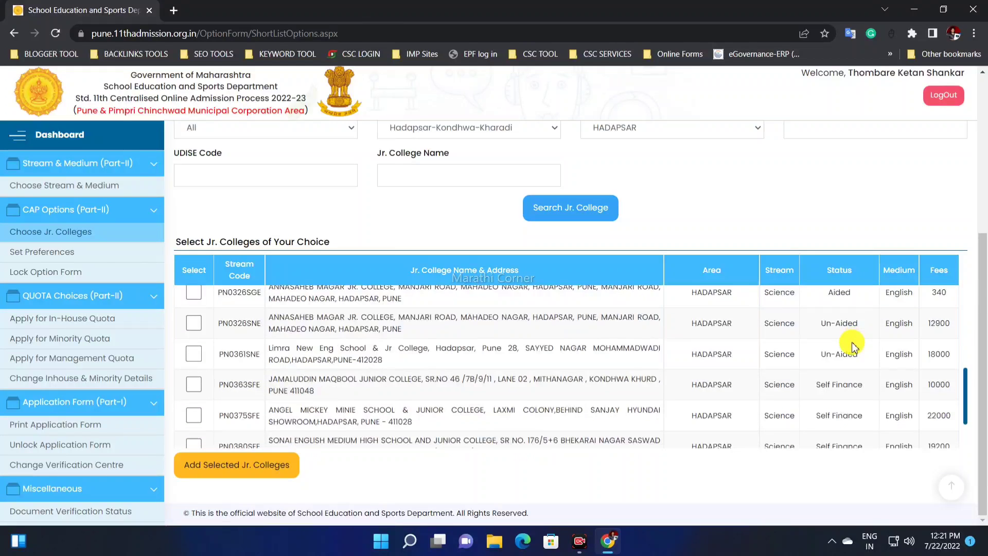
Step: Select the Aided entries for SADHANA VIDYALAYA AND R R SHINDE JR COLLEGE (PN0258SGE) and ANNASAHEB MAGAR JR. COLLEGE (PN0326SGE) in the college list
scroll(201, 420, up, 5)
click(197, 417)
scroll(316, 409, down, 1)
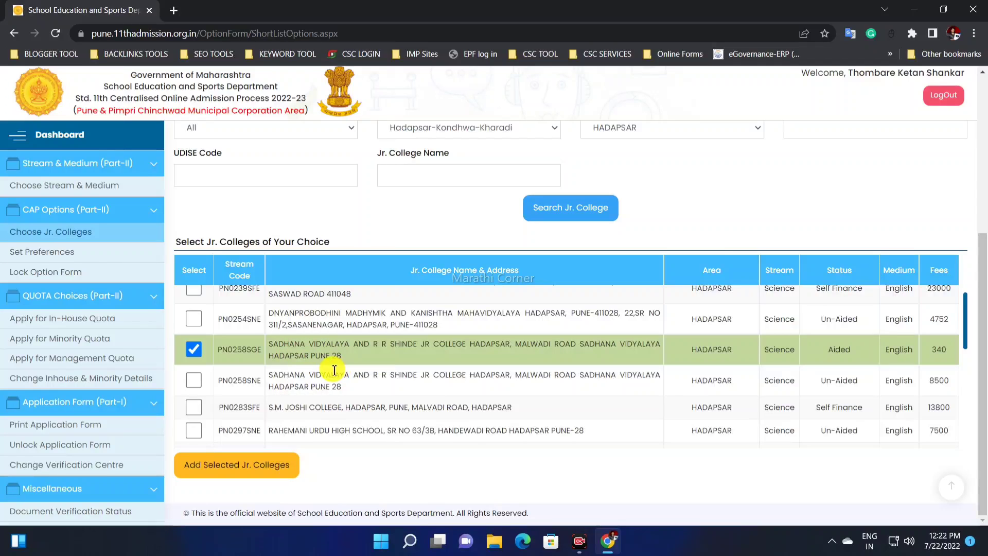
scroll(341, 346, down, 5)
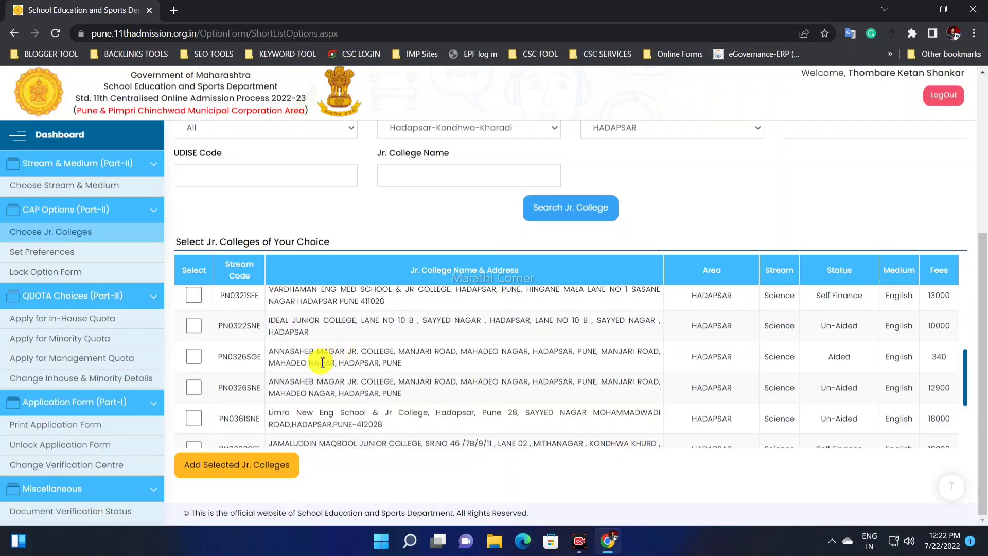
click(194, 356)
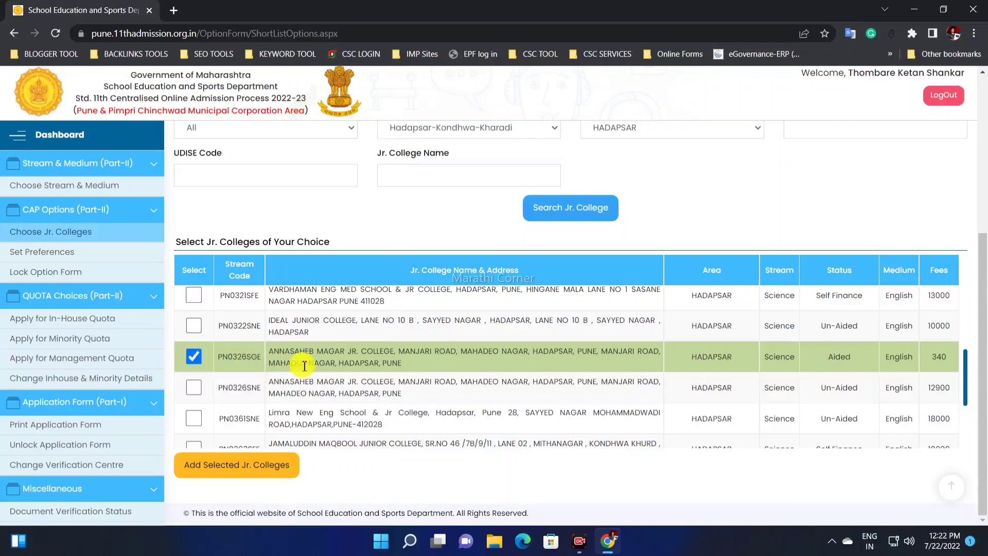
scroll(303, 366, down, 1)
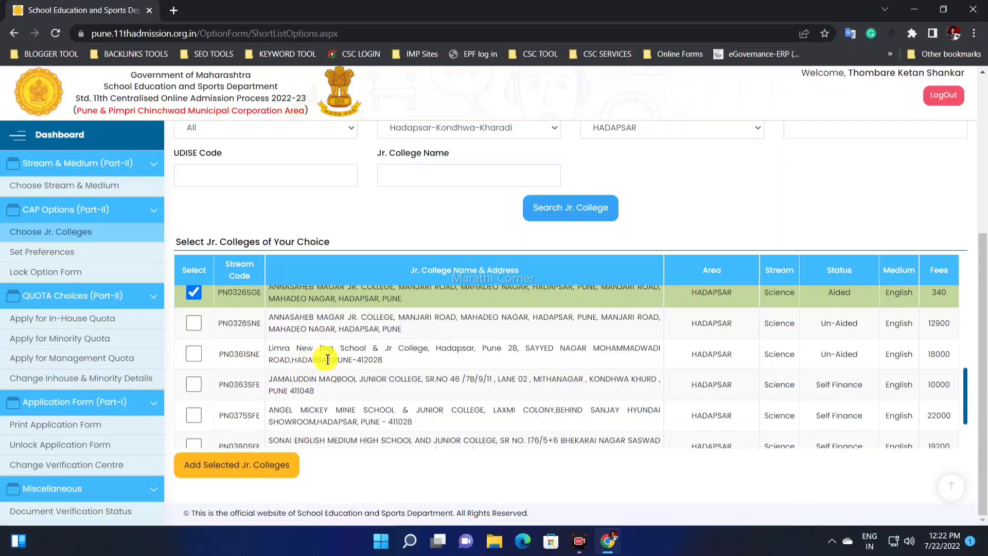
scroll(314, 359, down, 2)
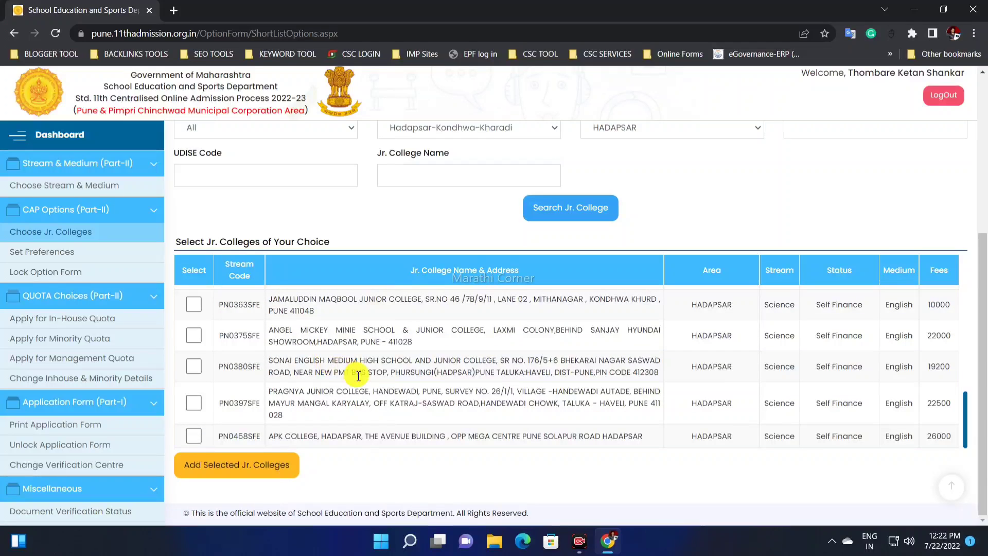
scroll(358, 376, up, 4)
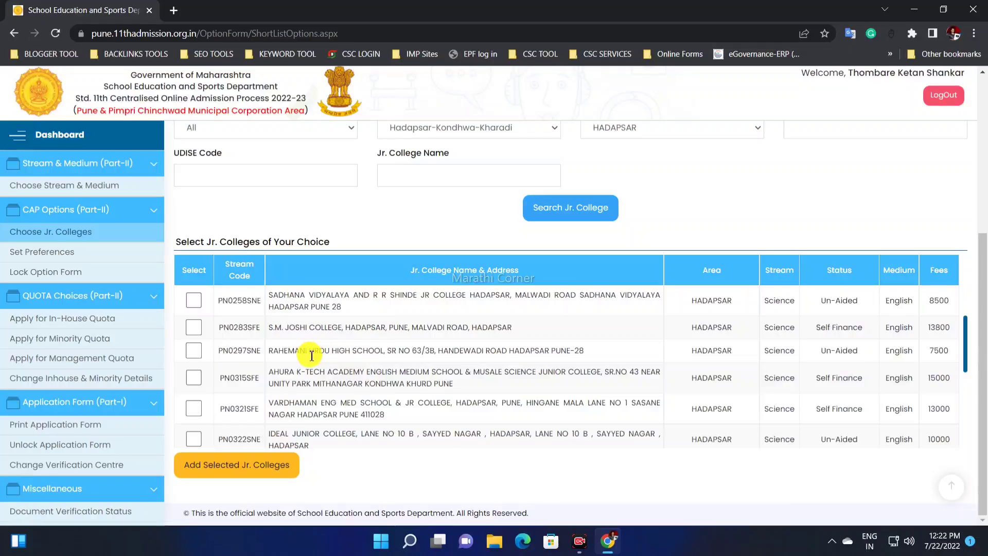
scroll(311, 355, up, 1)
scroll(351, 369, up, 1)
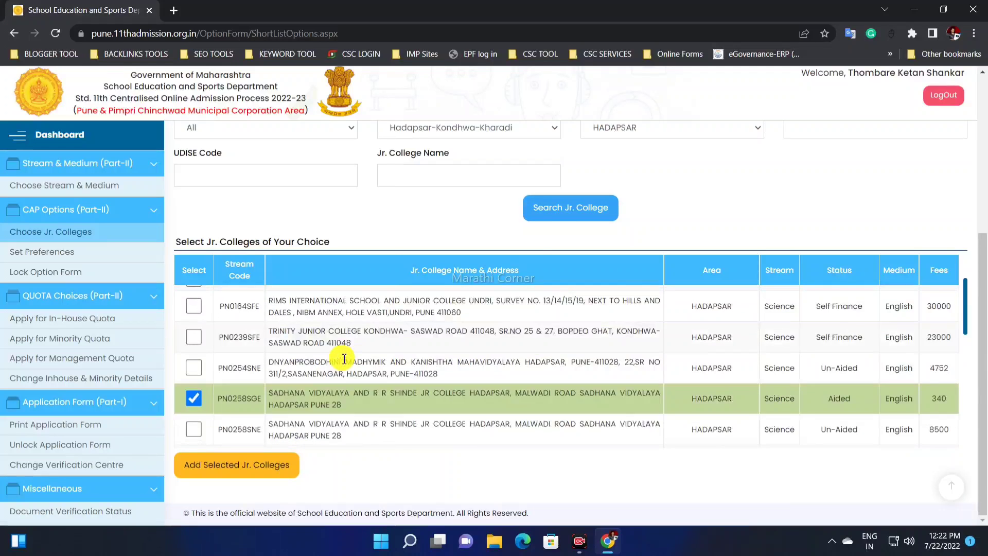
Step: Select the Un-Aided DNYANPROBODHINI MADHYMIK AND KANISHTHA MAHAVIDYALAYA entry (PN0254SNE) and recheck the marked colleges in the list
scroll(314, 358, up, 1)
scroll(315, 359, down, 1)
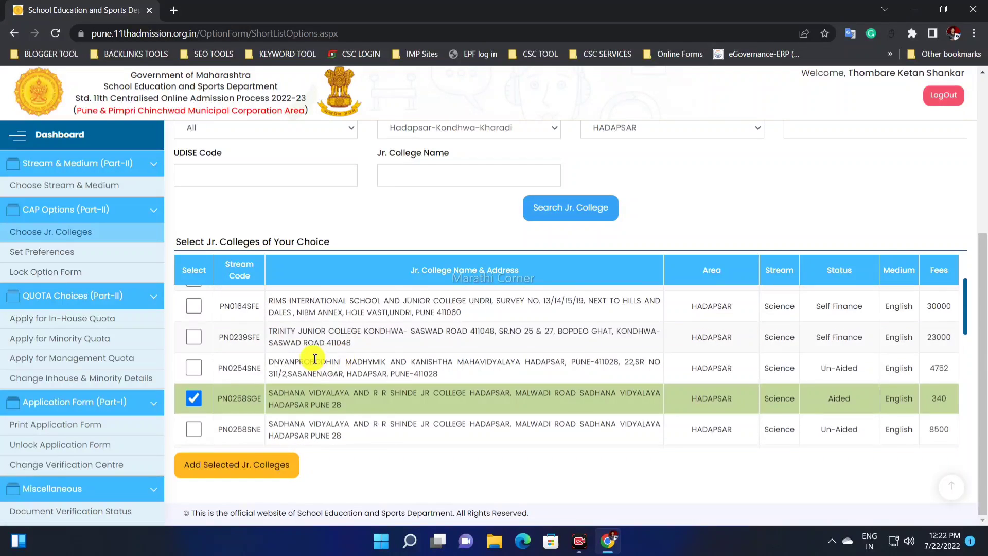
click(193, 367)
scroll(264, 355, up, 1)
scroll(309, 360, up, 1)
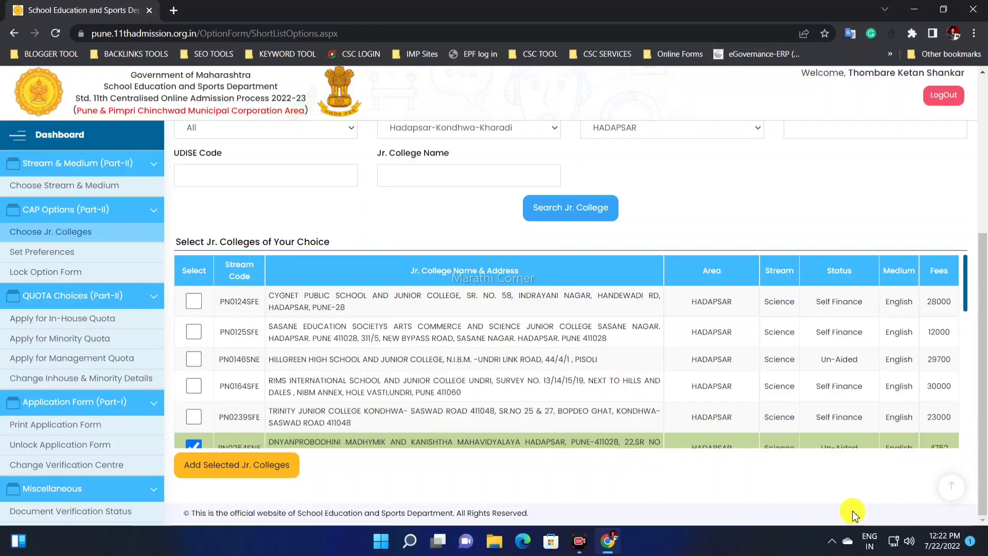
scroll(459, 343, down, 5)
scroll(459, 343, up, 5)
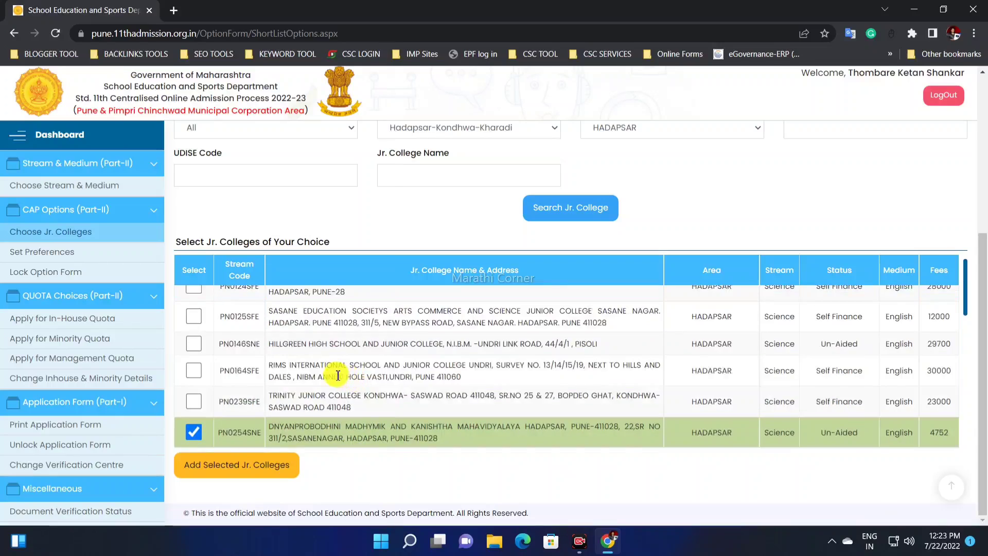
scroll(359, 370, up, 2)
scroll(329, 371, down, 6)
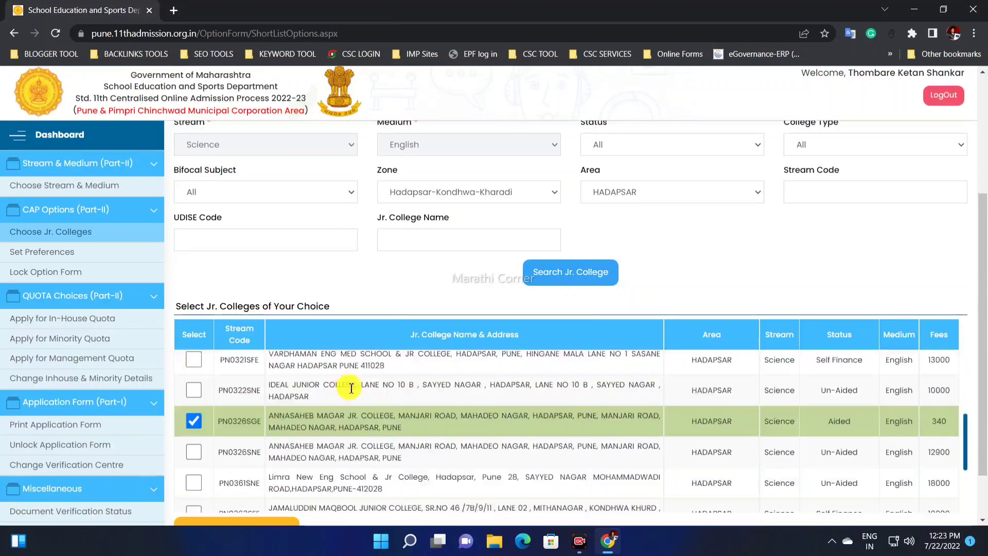
scroll(362, 404, up, 5)
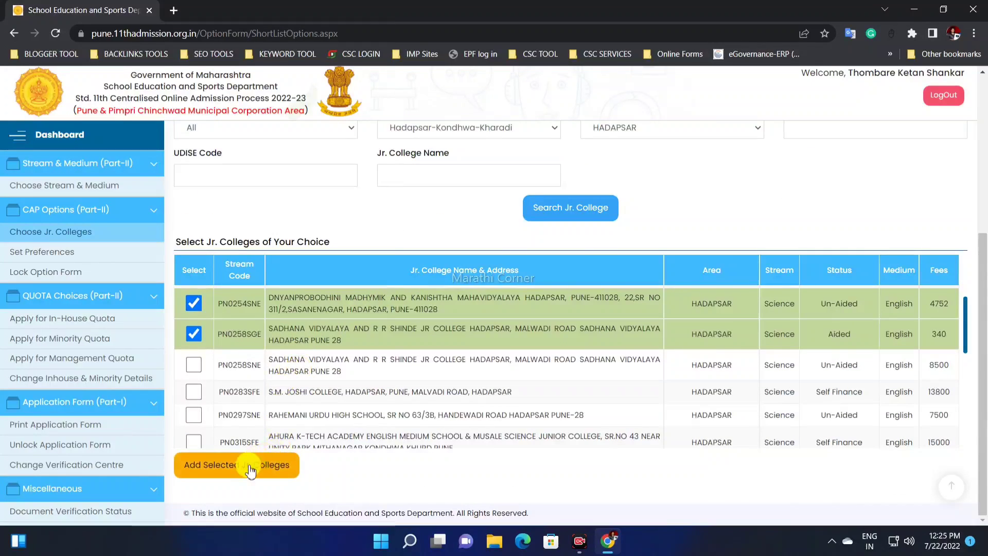
Step: Add the selected junior colleges to the shortlist and check the entries and total under Selected Jr. Colleges by You
click(250, 469)
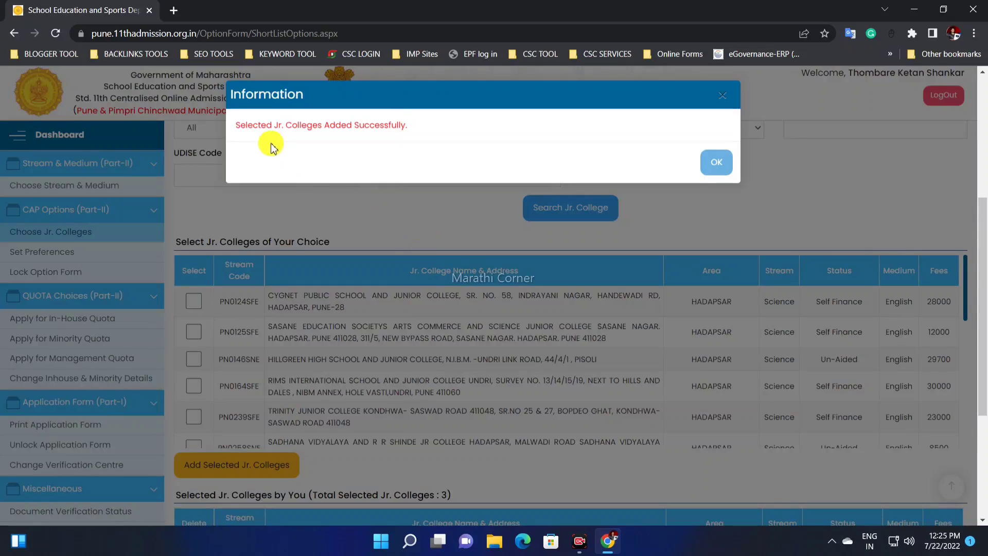
drag(266, 125, 399, 129)
click(716, 162)
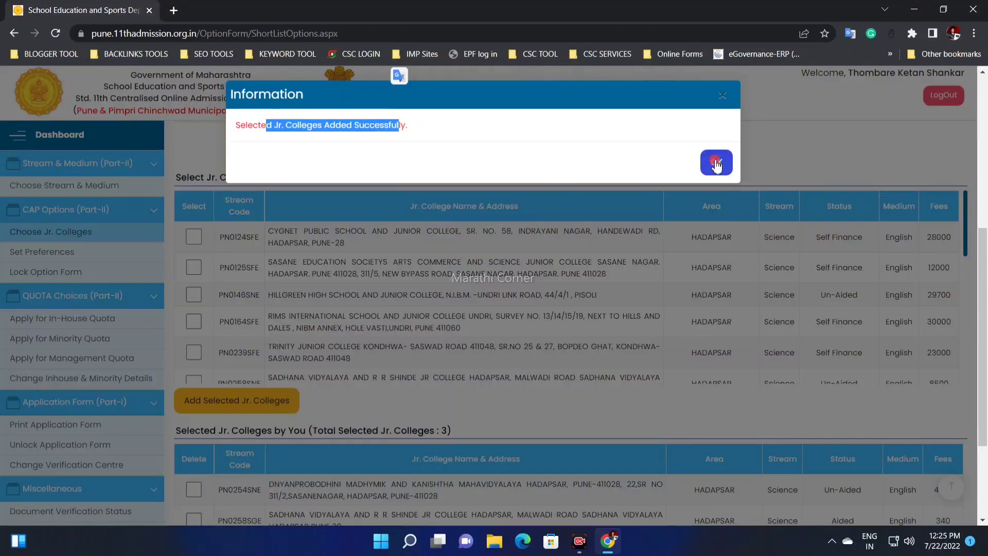
scroll(202, 393, down, 2)
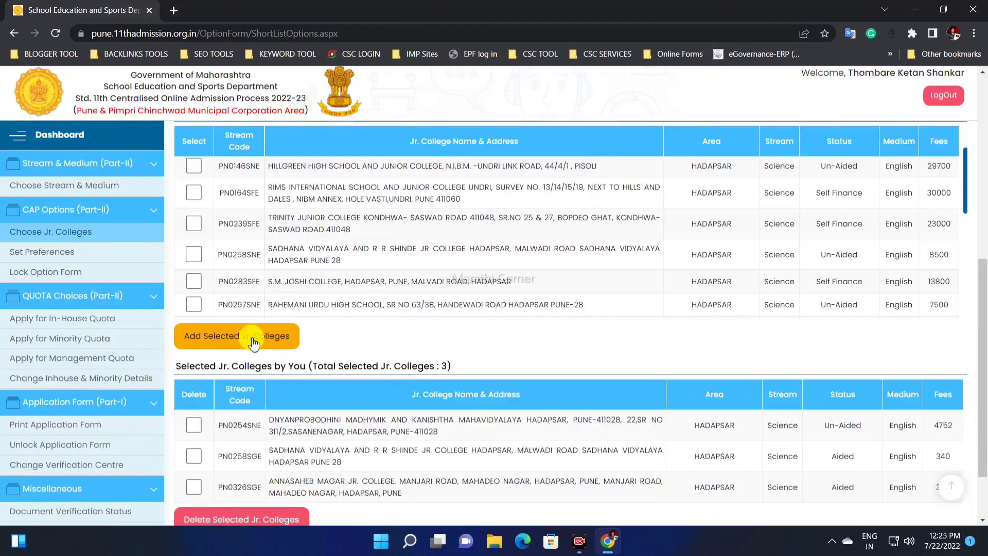
scroll(253, 344, down, 2)
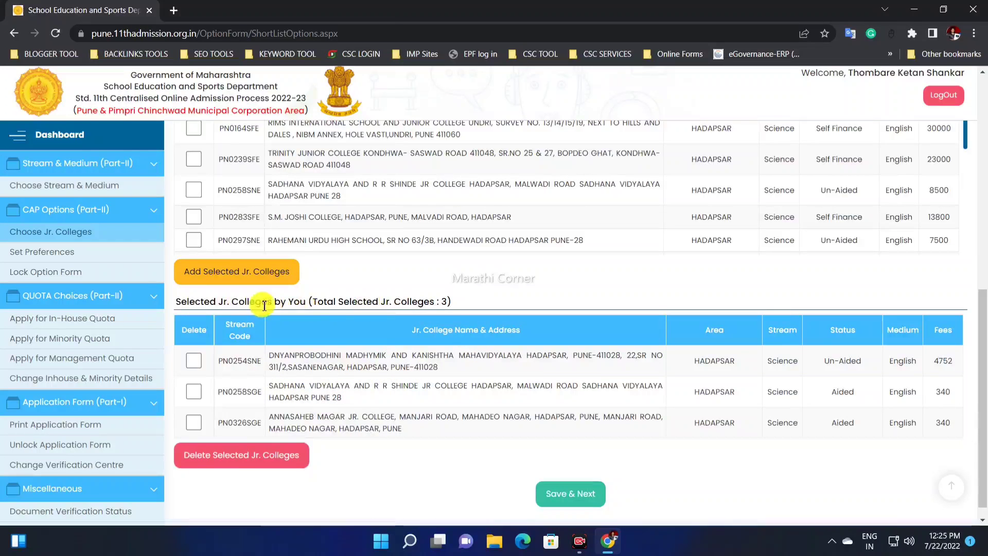
drag(393, 302, 500, 306)
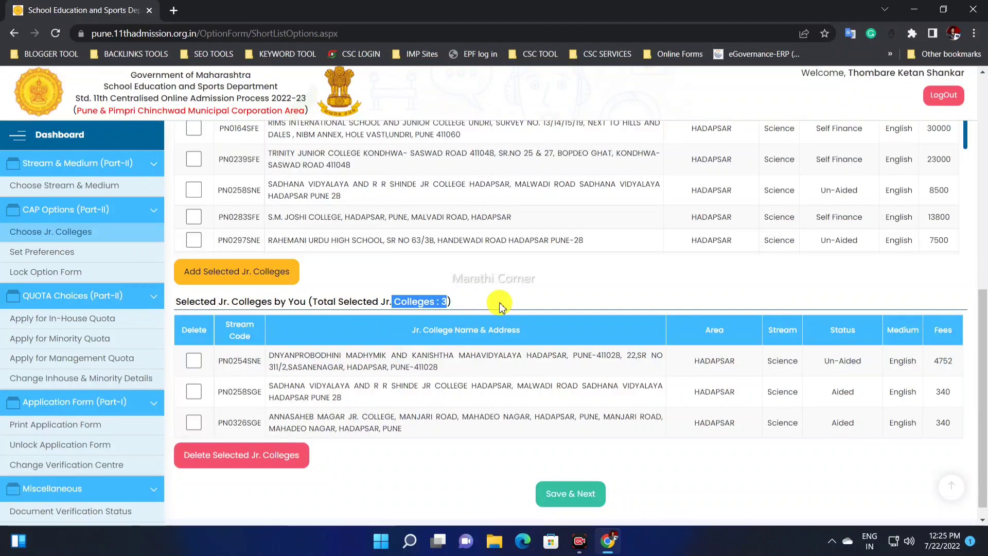
click(499, 306)
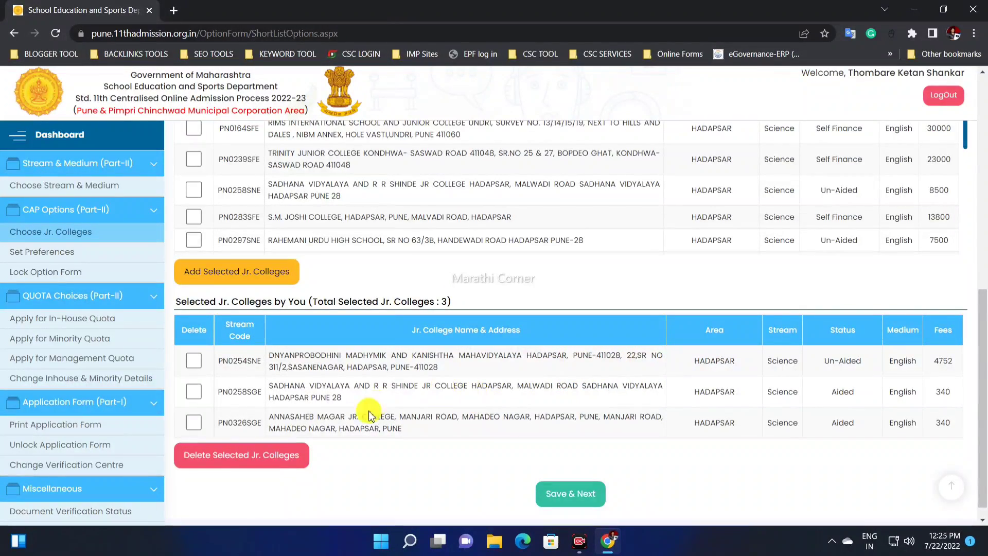
Step: Search for junior colleges in the Karve Road-Kothrud-Warje zone with DECCAN GYMKHANA as the area
scroll(567, 359, up, 10)
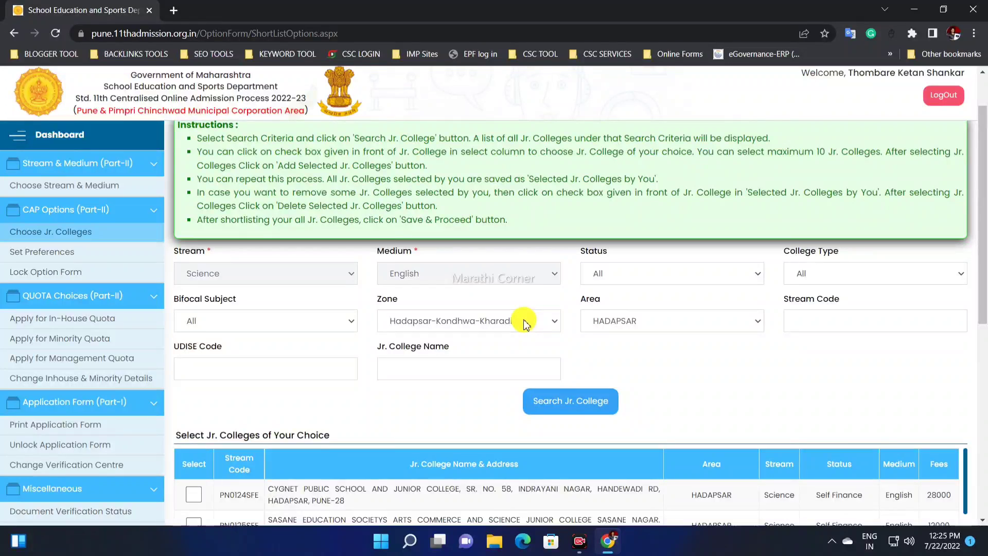
click(601, 320)
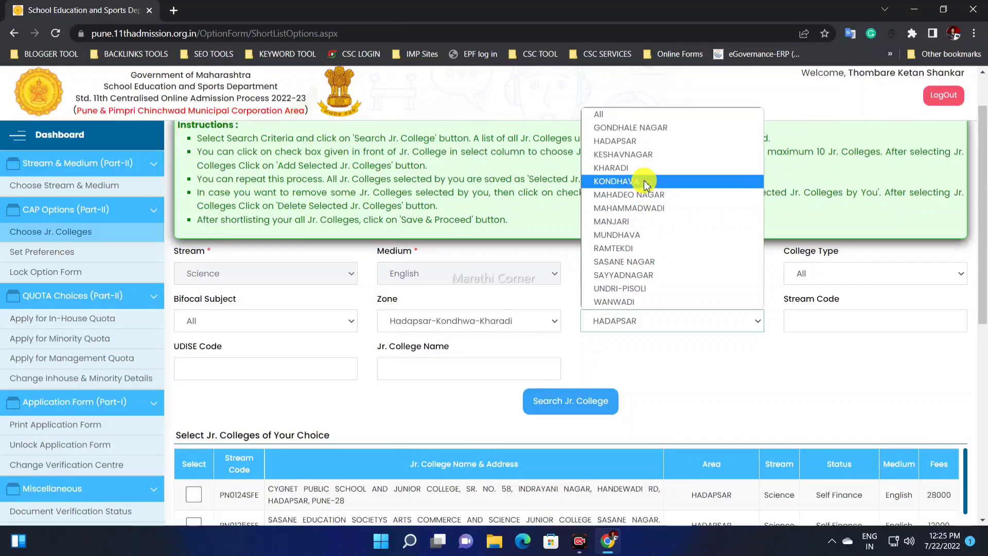
click(496, 329)
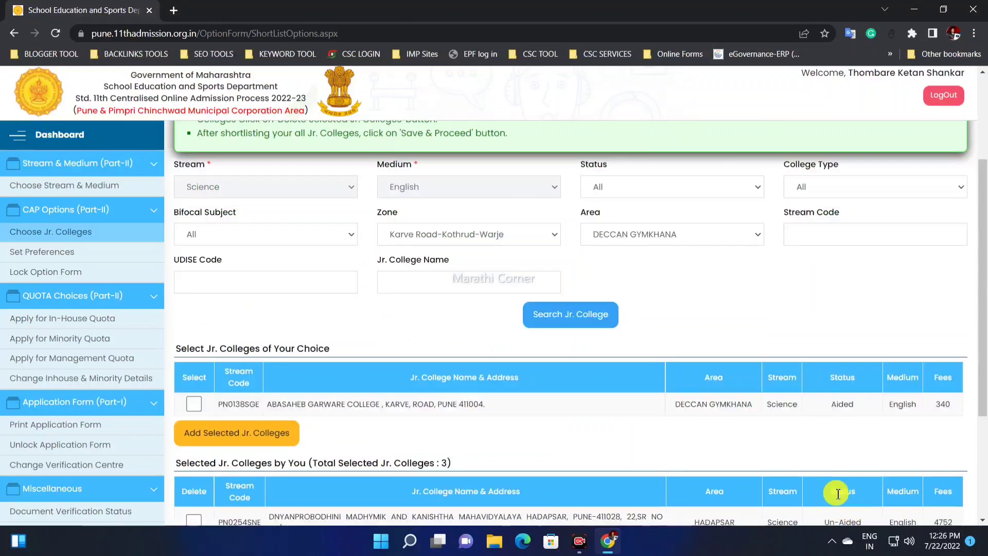
click(453, 235)
click(502, 288)
click(652, 239)
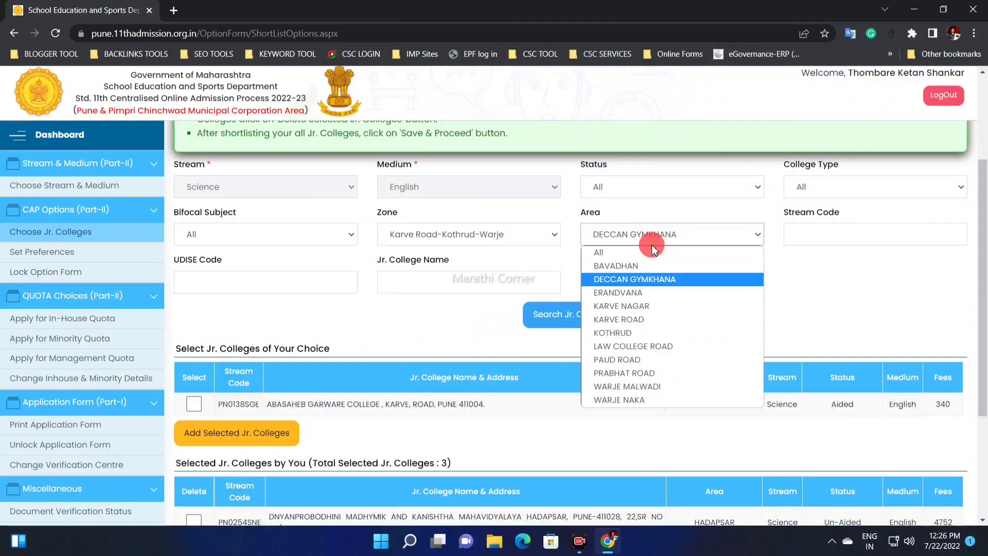
click(553, 314)
scroll(292, 333, down, 1)
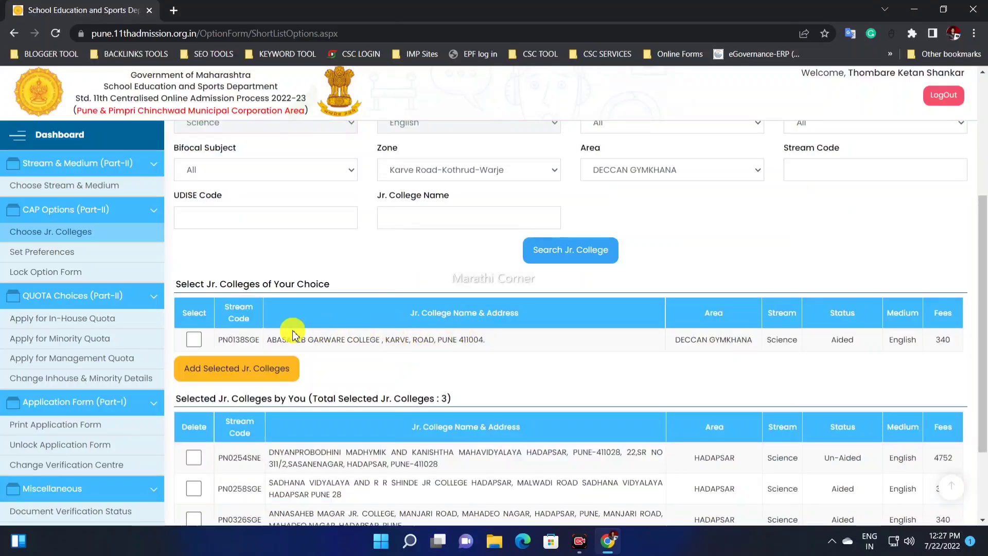
Step: Add ABASAHEB GARWARE COLLEGE (PN0138SGE) to the shortlist and check the total of selected colleges
click(194, 339)
scroll(194, 339, down, 2)
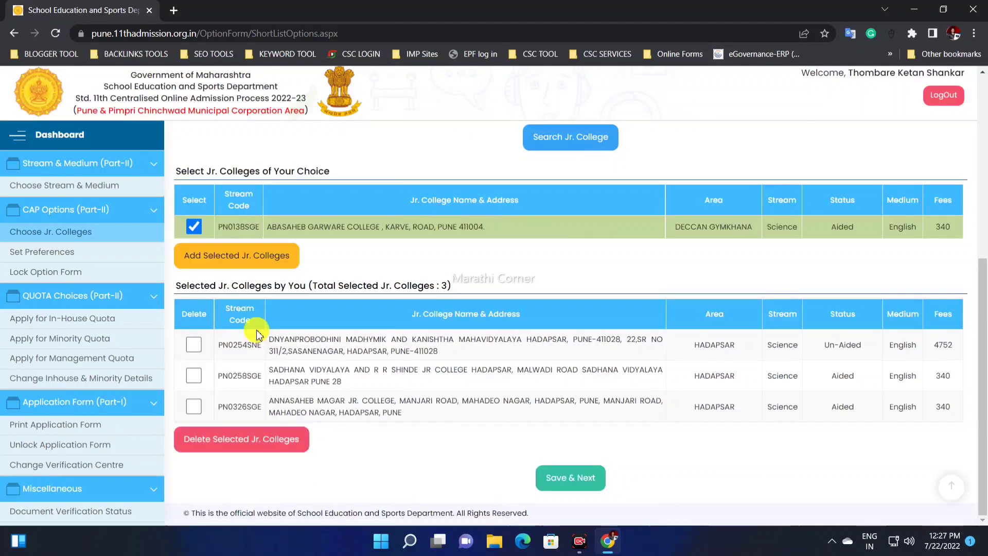
click(229, 268)
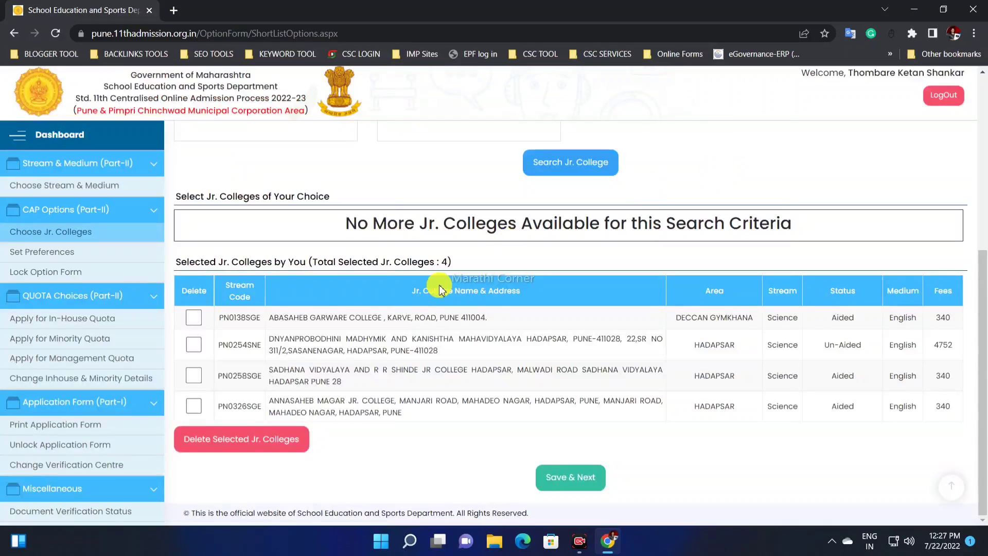
click(716, 162)
drag(415, 263, 448, 262)
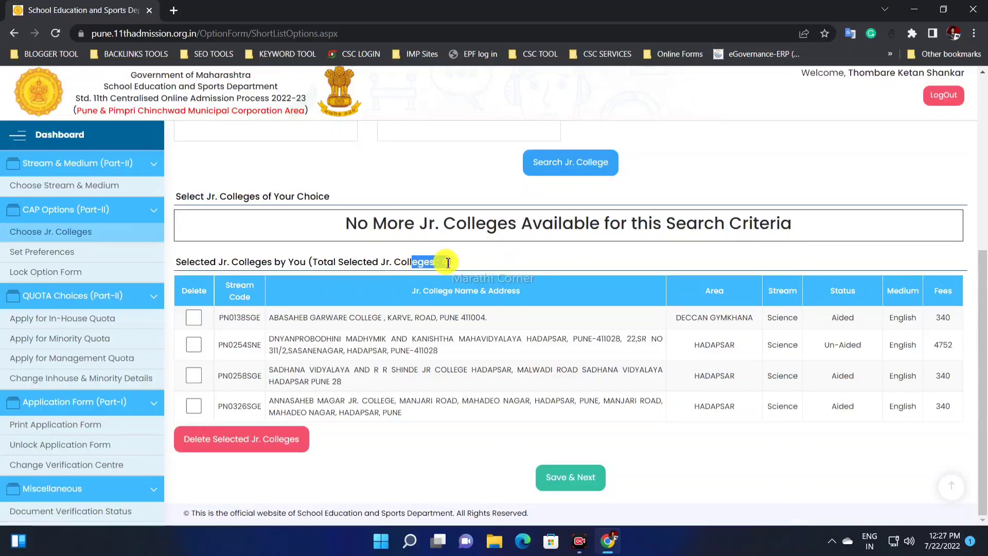
Step: Change the area to ERANDVANA within the Karve Road-Kothrud-Warje zone and search for its junior colleges
scroll(447, 262, up, 4)
click(502, 276)
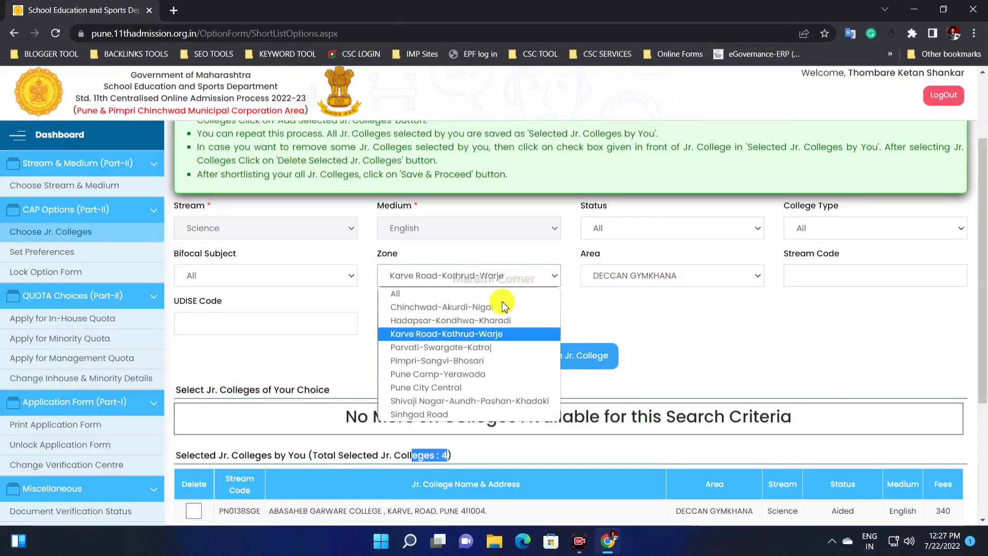
click(641, 283)
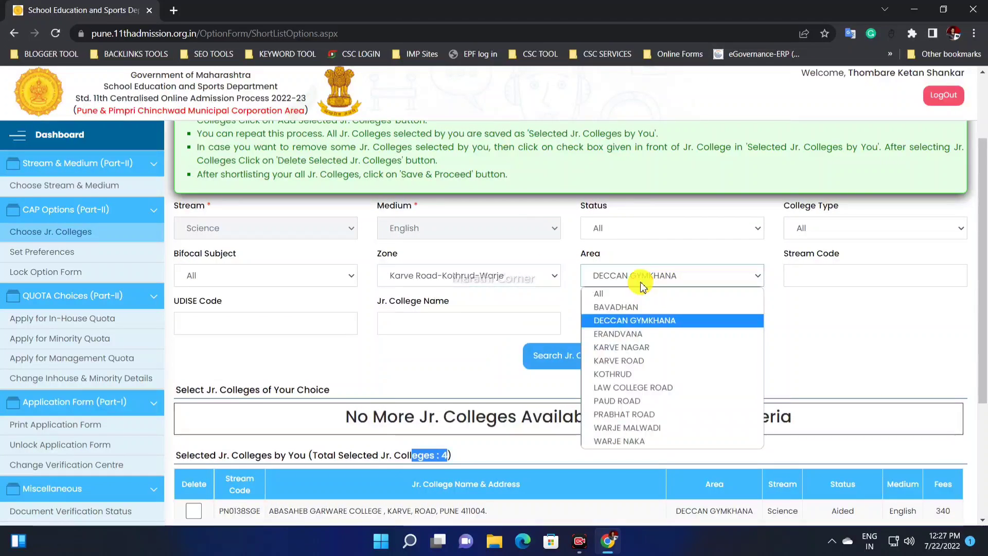
click(633, 335)
click(584, 354)
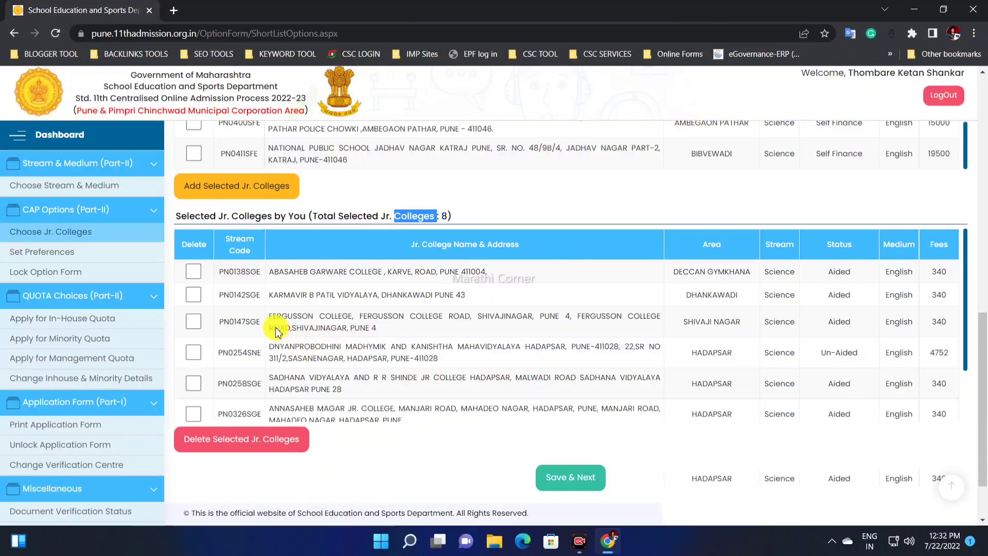
Step: Review all the junior colleges in the Selected Jr. Colleges by You list
scroll(278, 332, up, 1)
scroll(287, 315, down, 1)
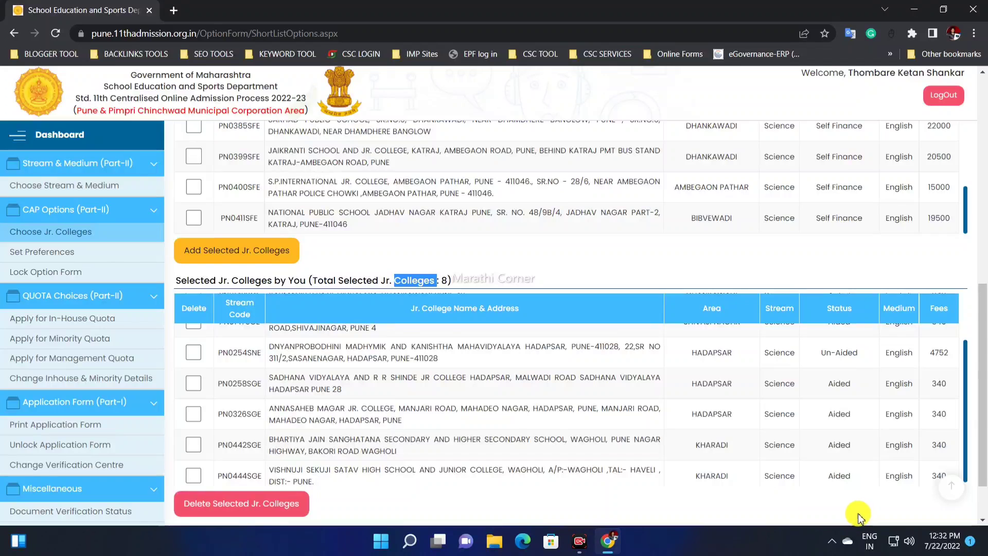
scroll(857, 516, down, 1)
scroll(282, 324, up, 1)
scroll(208, 344, up, 1)
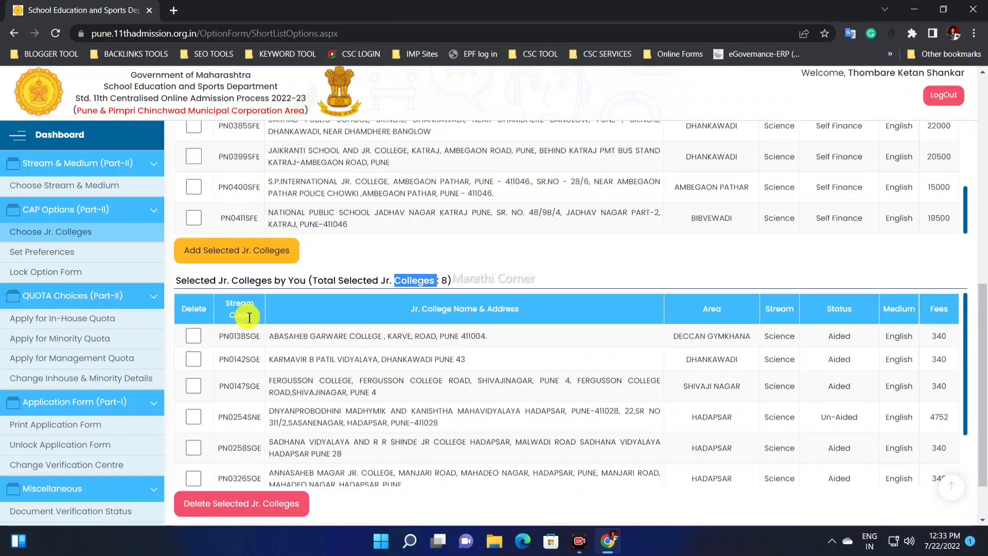
scroll(221, 322, down, 1)
scroll(344, 352, down, 1)
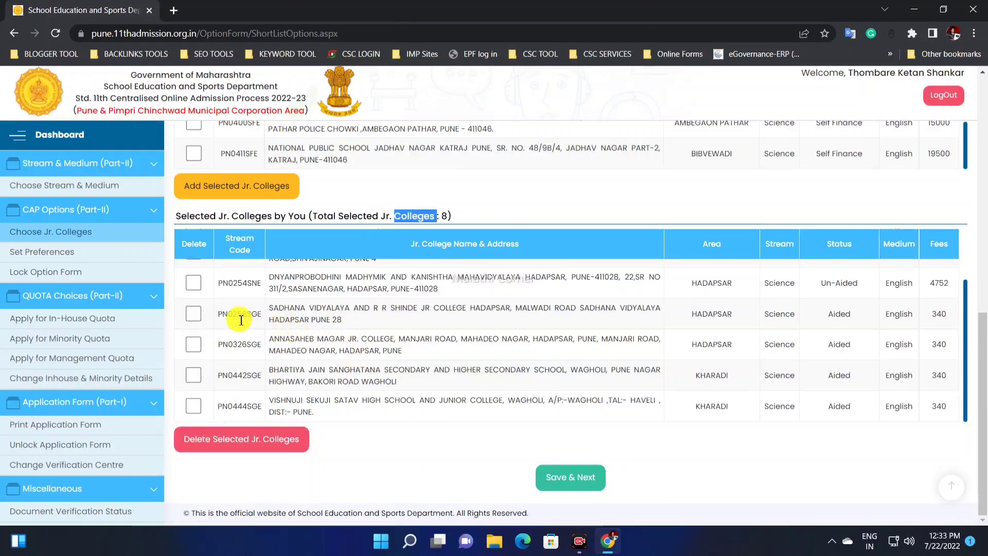
scroll(226, 319, up, 1)
click(193, 321)
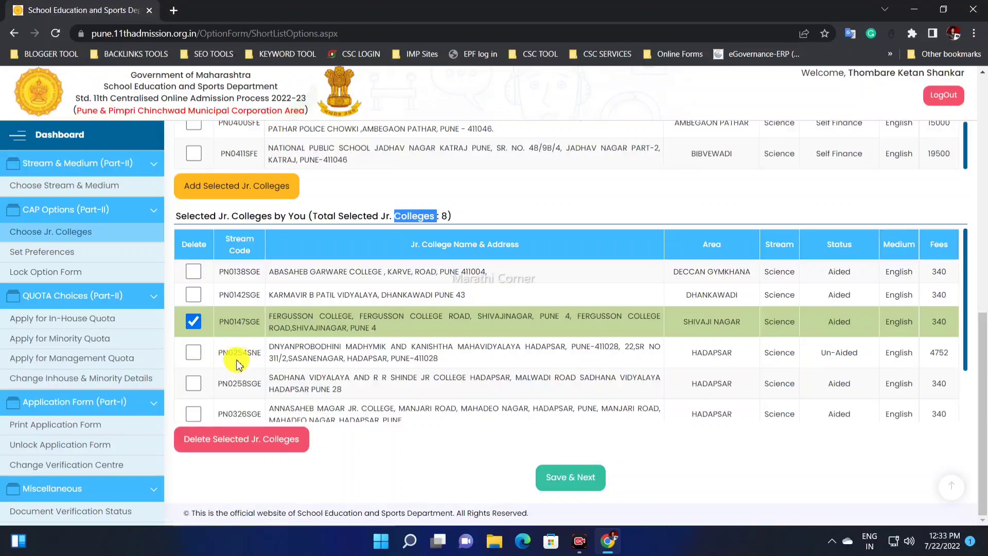
click(193, 352)
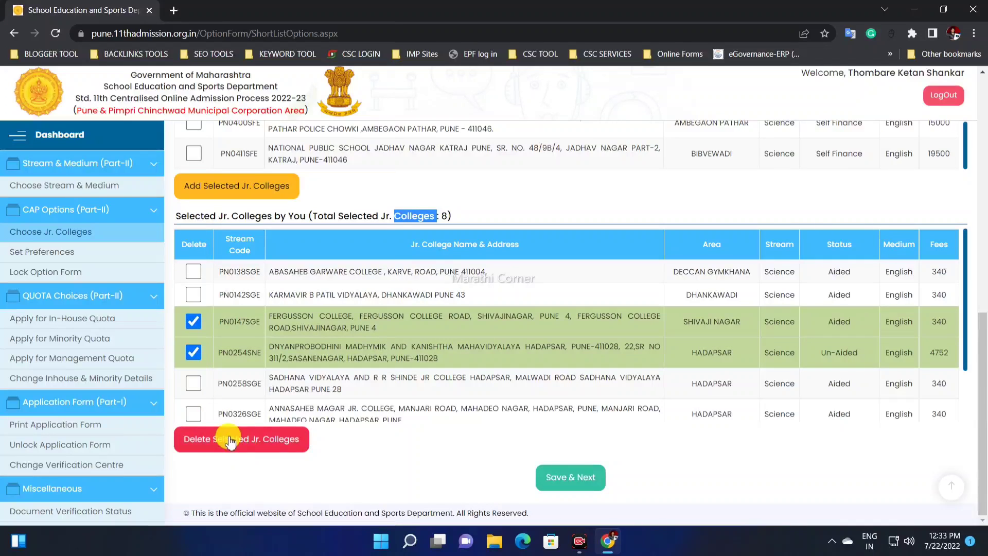
click(193, 356)
click(193, 321)
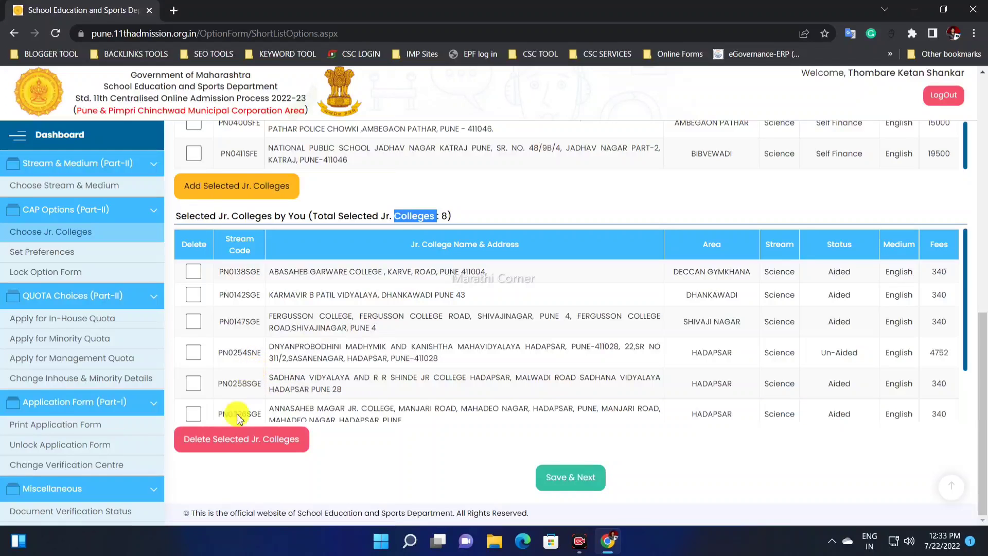
Step: Save the college shortlist, proceed to setting preferences, and look through the colleges listed there
click(574, 481)
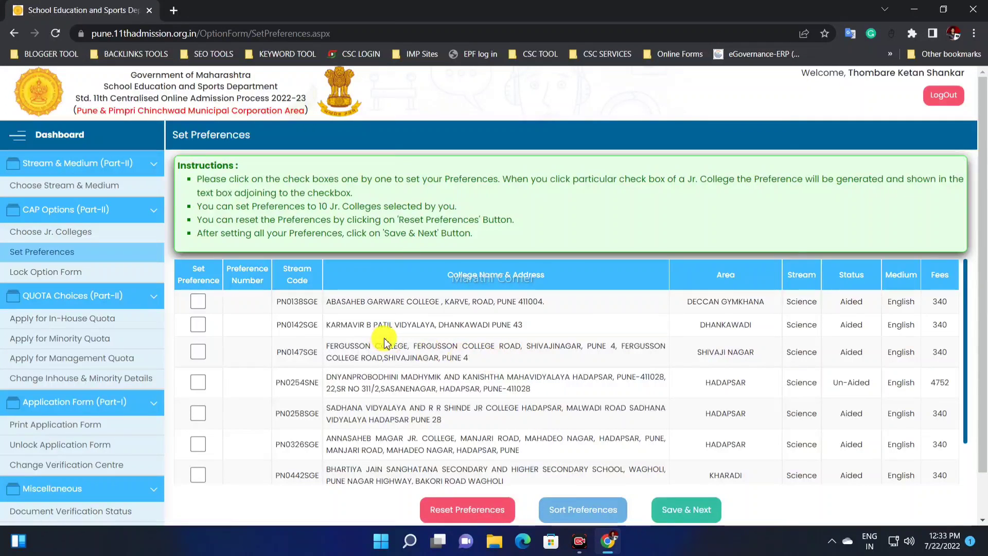
scroll(360, 391, down, 1)
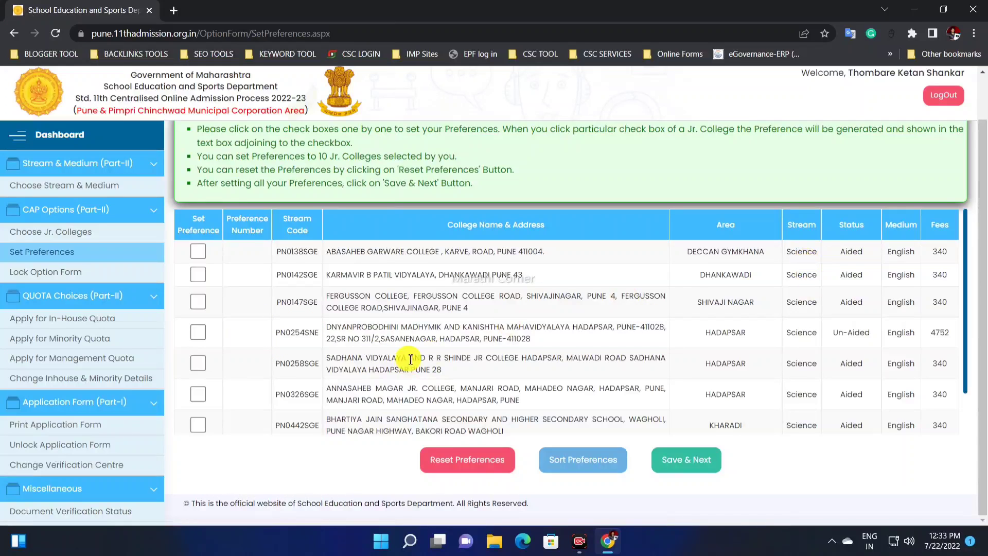
scroll(211, 340, down, 1)
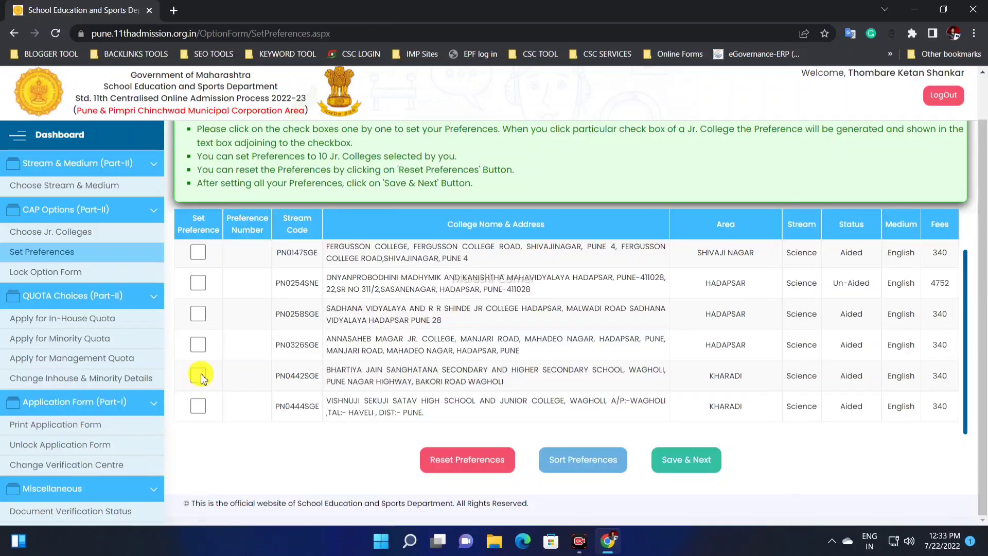
Step: Set the preference order to PN0326SGE, PN0254SNE, PN0147SGE, PN0142SGE, PN0138SGE, PN0258SGE, PN0442SGE and PN0444SGE
click(197, 344)
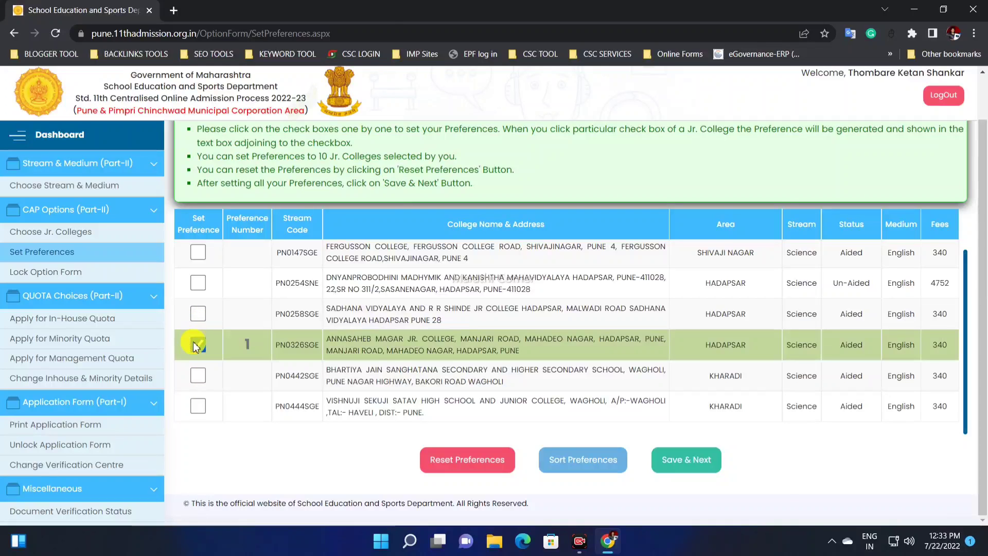
scroll(195, 333, up, 1)
click(198, 333)
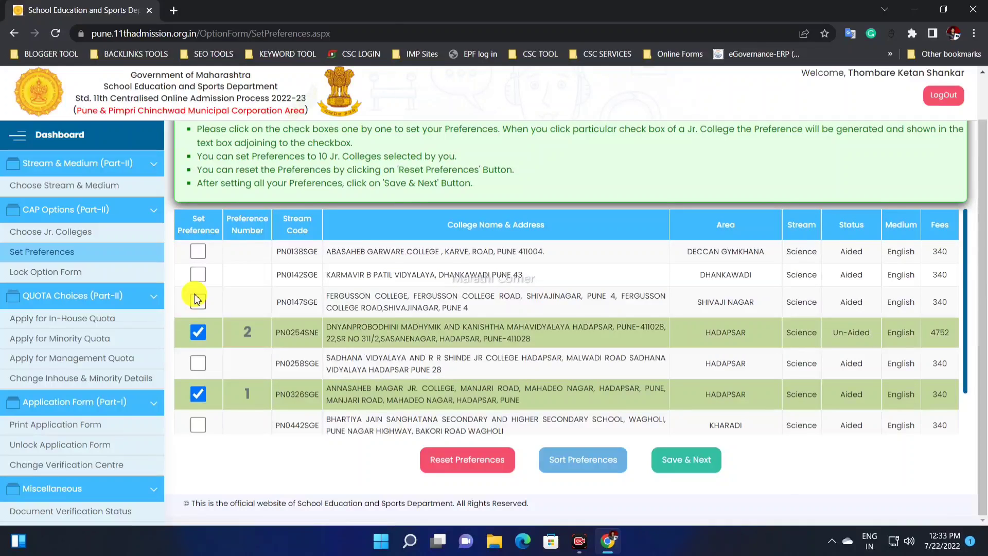
click(197, 302)
click(197, 275)
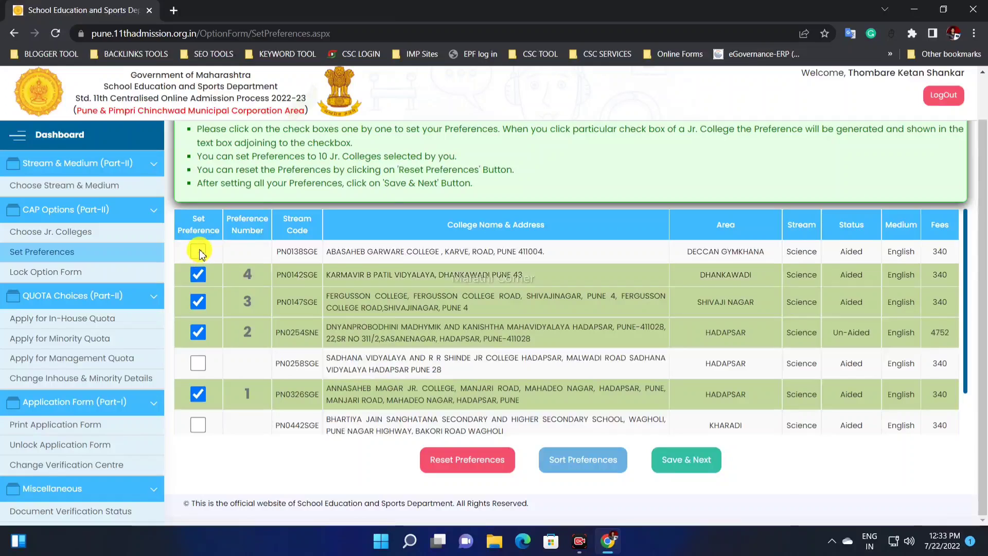
click(198, 251)
click(199, 362)
click(198, 426)
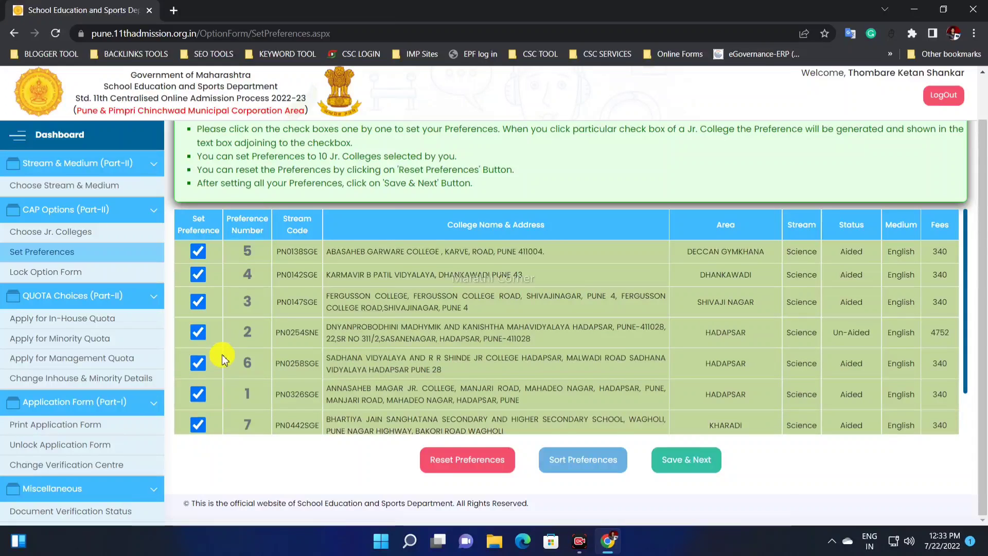
scroll(222, 354, down, 1)
click(200, 404)
scroll(247, 356, up, 2)
scroll(288, 344, down, 1)
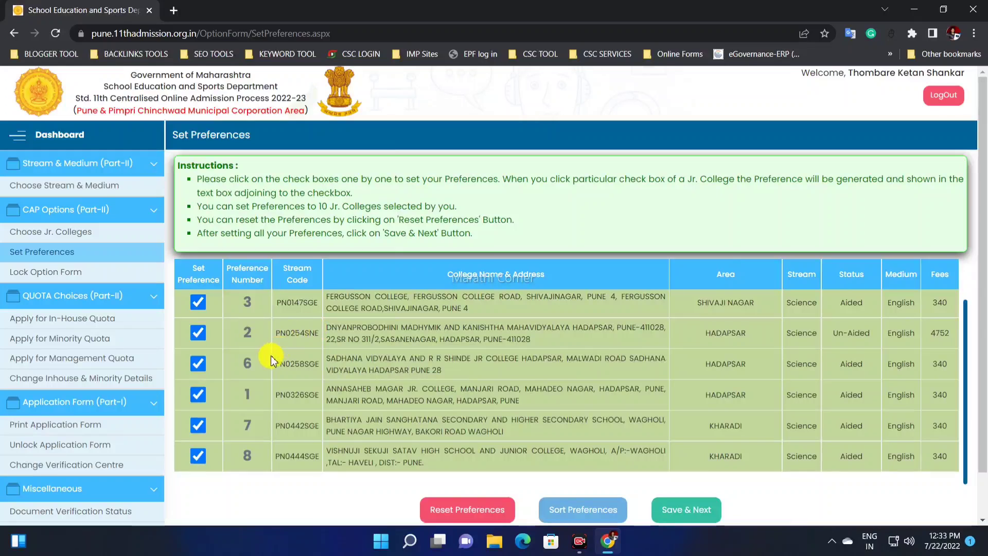
Step: Remove the preference numbers from colleges PN0444SGE, PN0442SGE and PN0258SGE
click(200, 449)
click(199, 425)
click(199, 363)
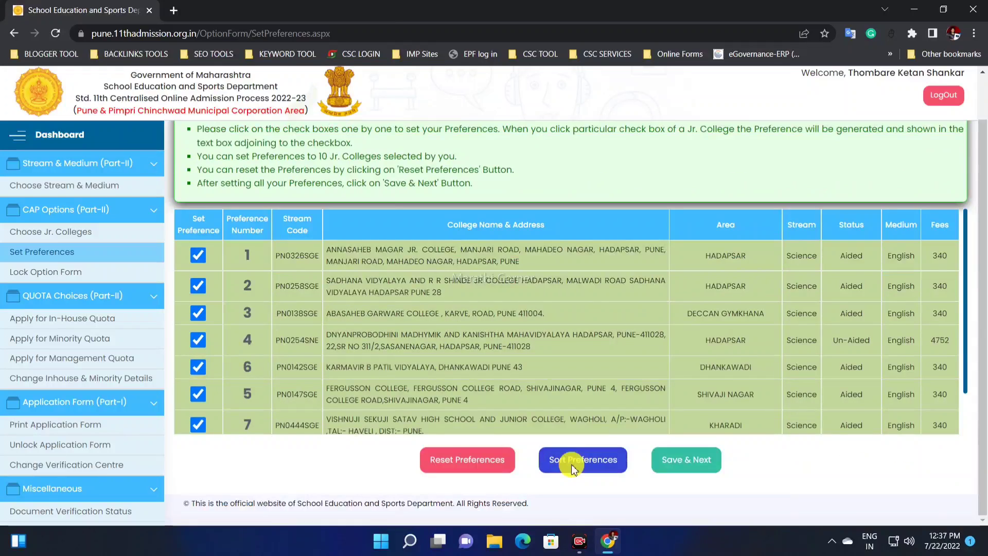
Step: Sort and save the college preferences, and proceed to the Lock Option Form summary
click(573, 466)
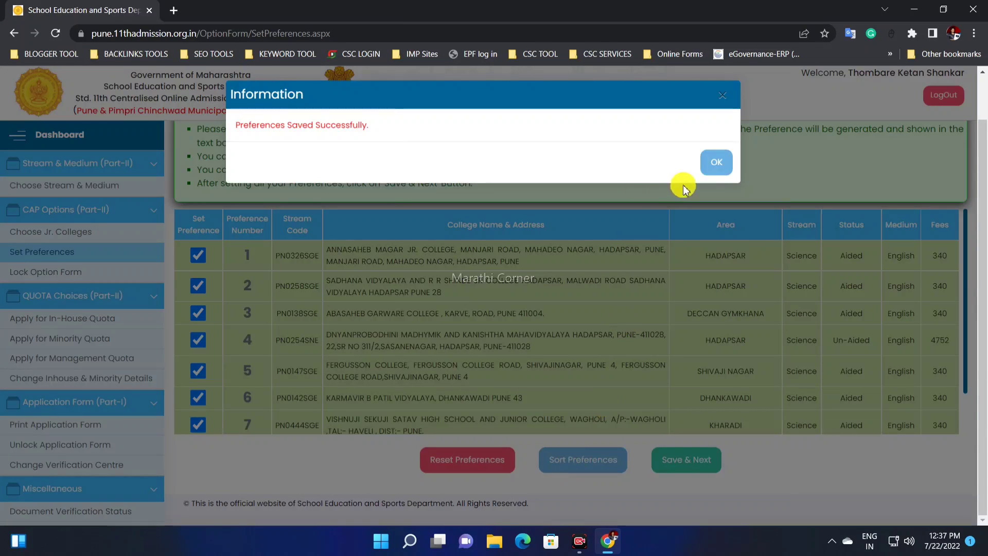
click(716, 163)
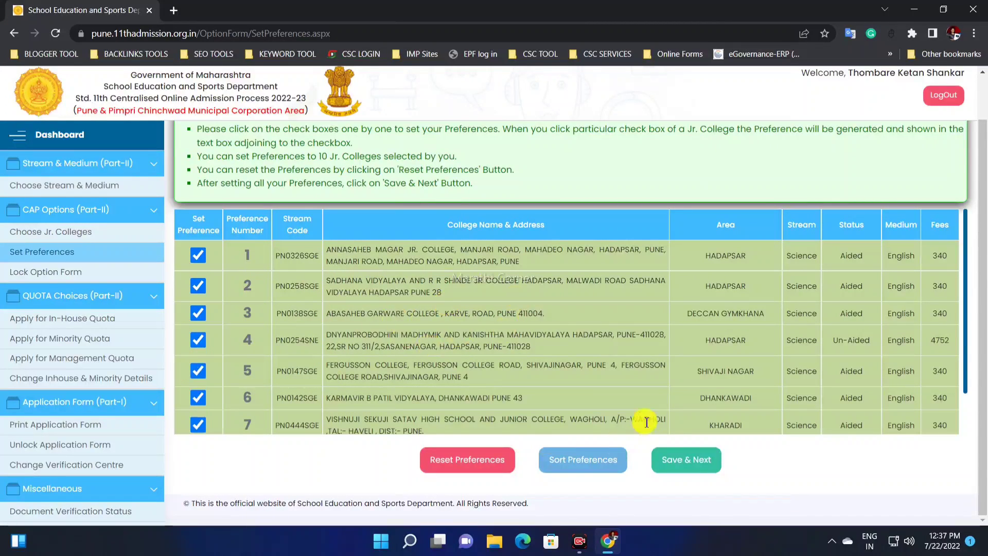
click(676, 470)
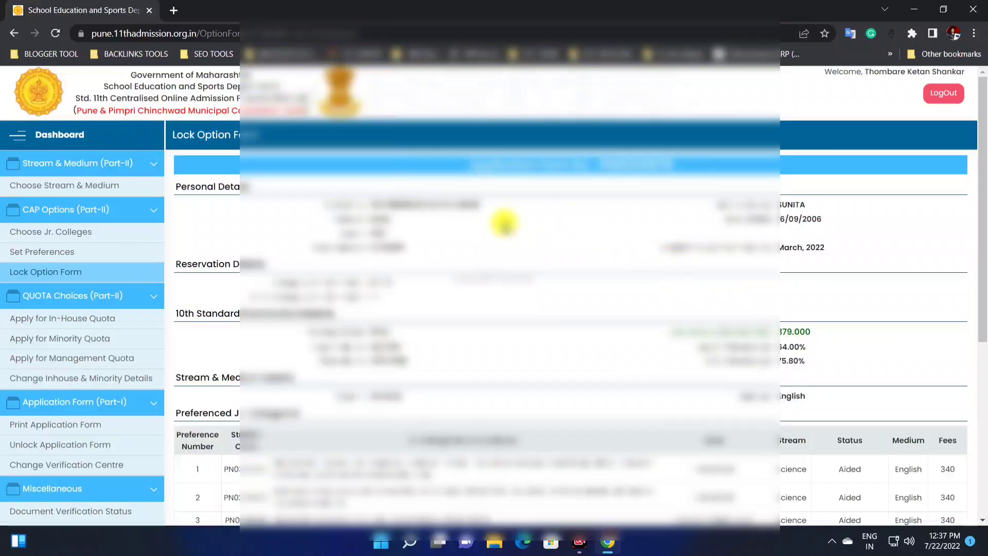
Step: Review the option form summary and all the entries in the Preferenced Jr. College List
scroll(716, 294, down, 1)
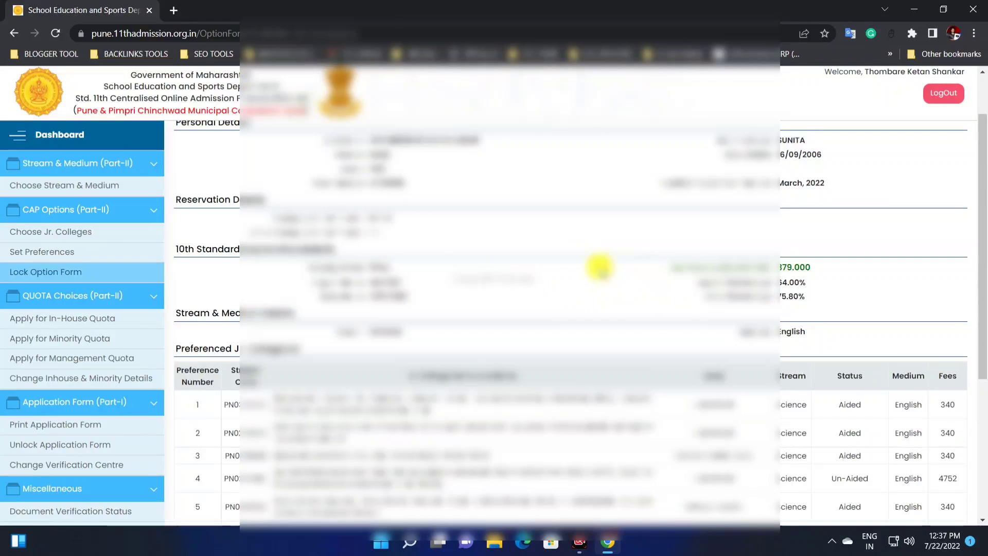
scroll(419, 270, down, 2)
scroll(419, 270, down, 1)
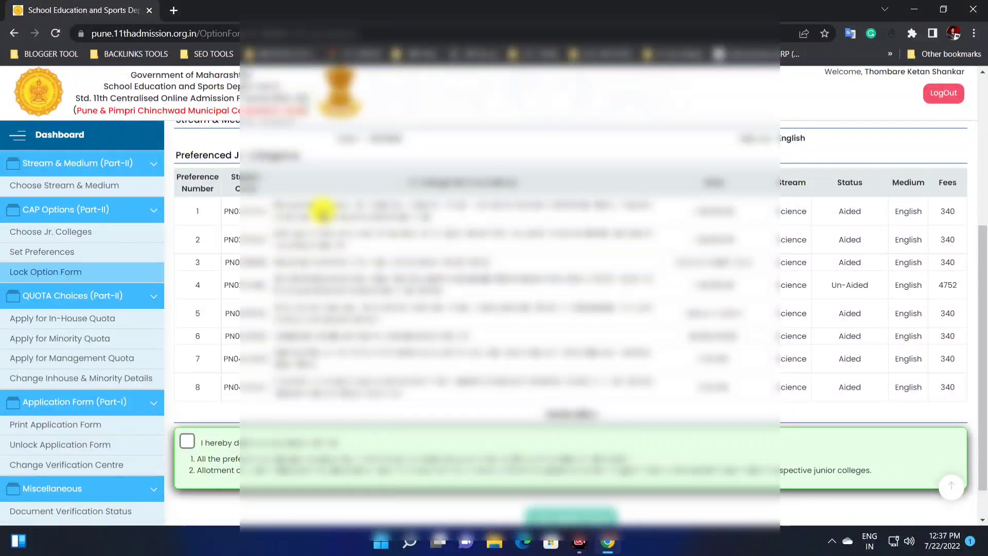
drag(342, 206, 435, 392)
click(434, 392)
scroll(382, 345, down, 1)
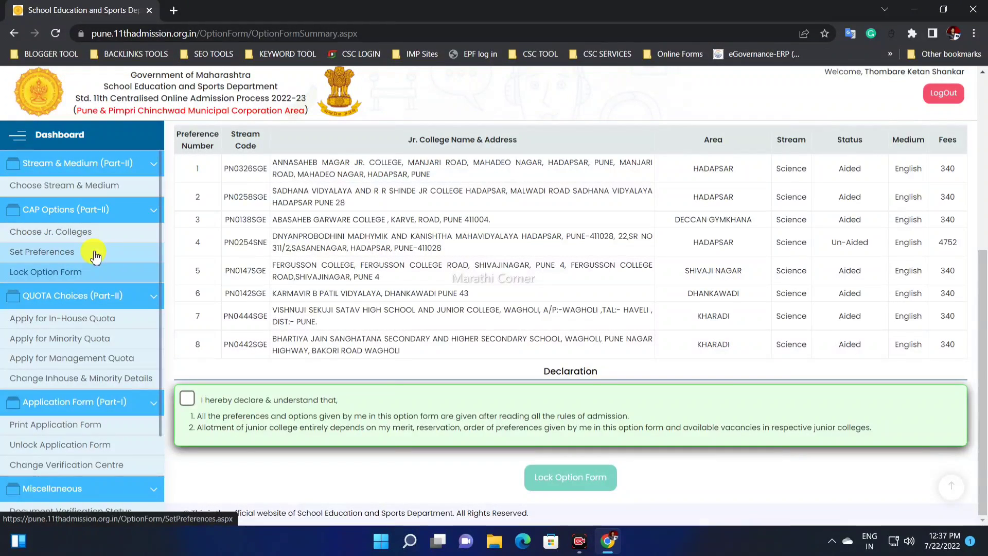
drag(288, 171, 390, 340)
click(390, 341)
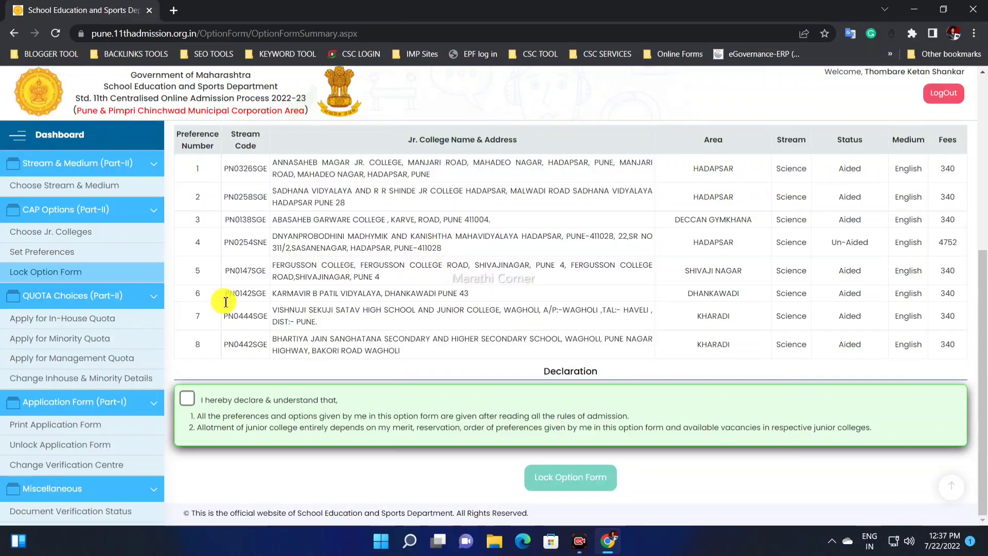
Step: Examine the first-preference row of the college list, from its preference number across to its fees
drag(198, 165, 247, 223)
click(201, 166)
drag(189, 170, 952, 165)
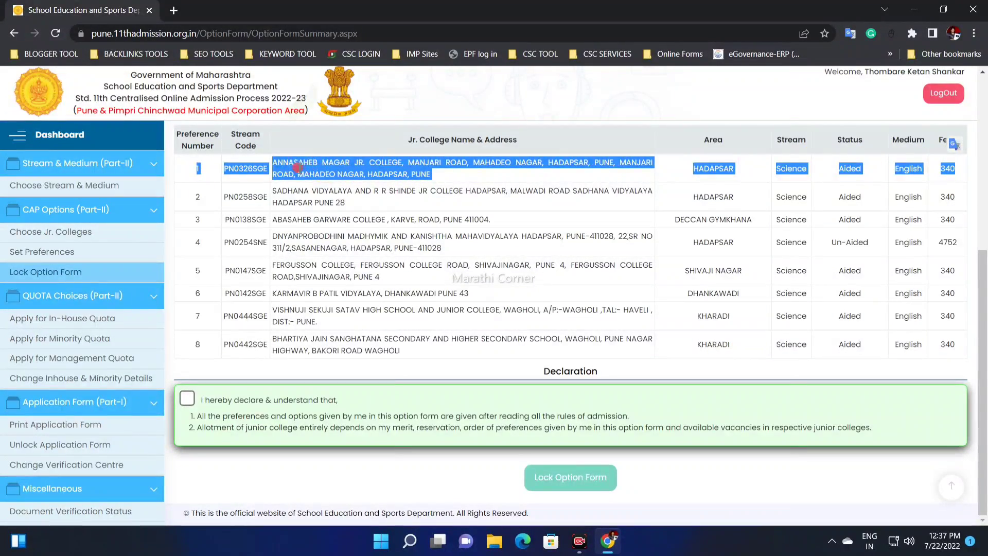
triple_click(299, 167)
drag(197, 174, 959, 168)
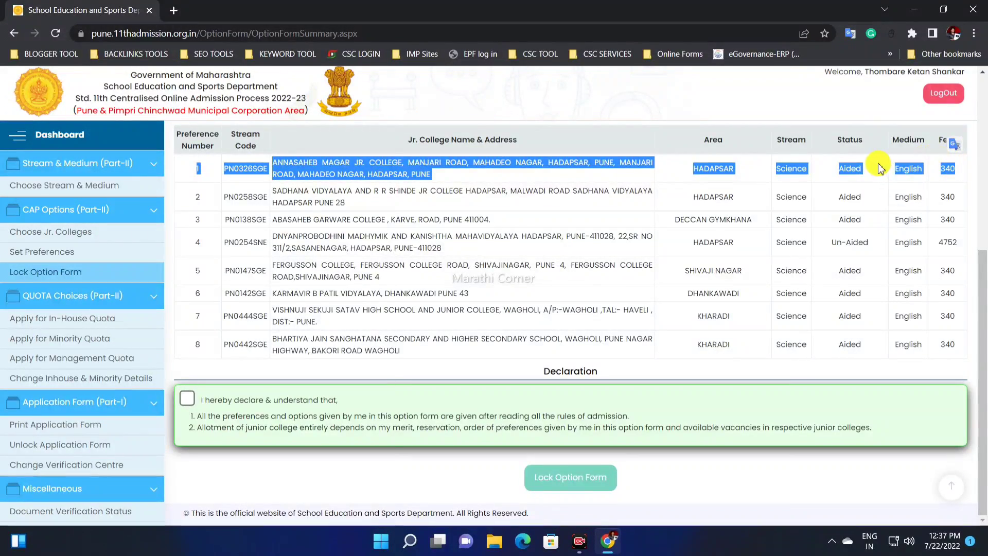
triple_click(366, 169)
click(366, 168)
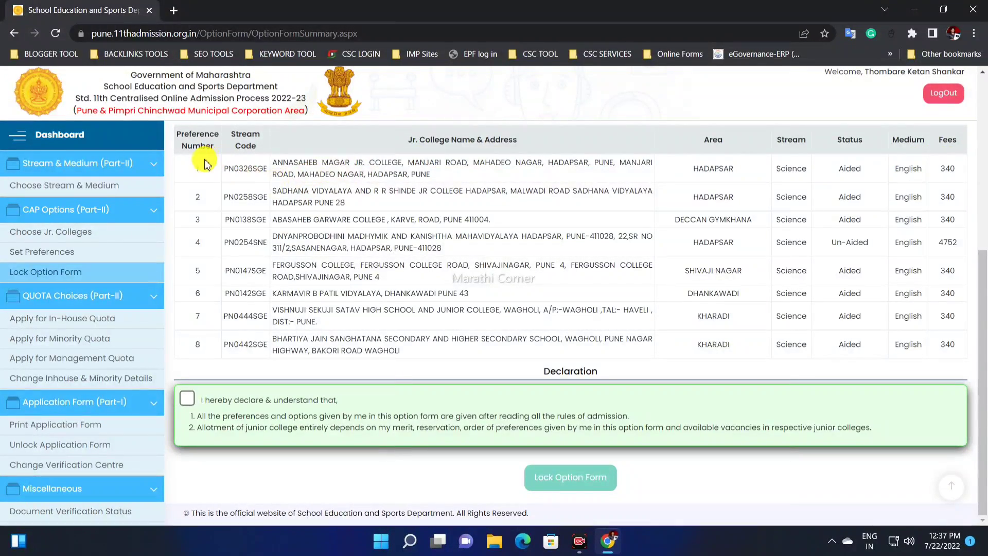
drag(200, 165, 948, 168)
double_click(947, 168)
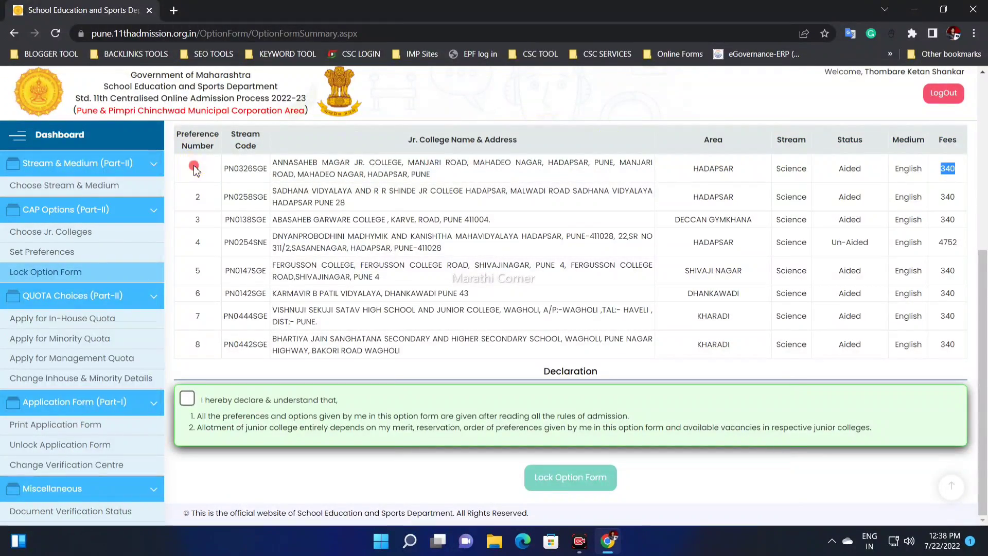
drag(194, 165, 426, 145)
click(957, 171)
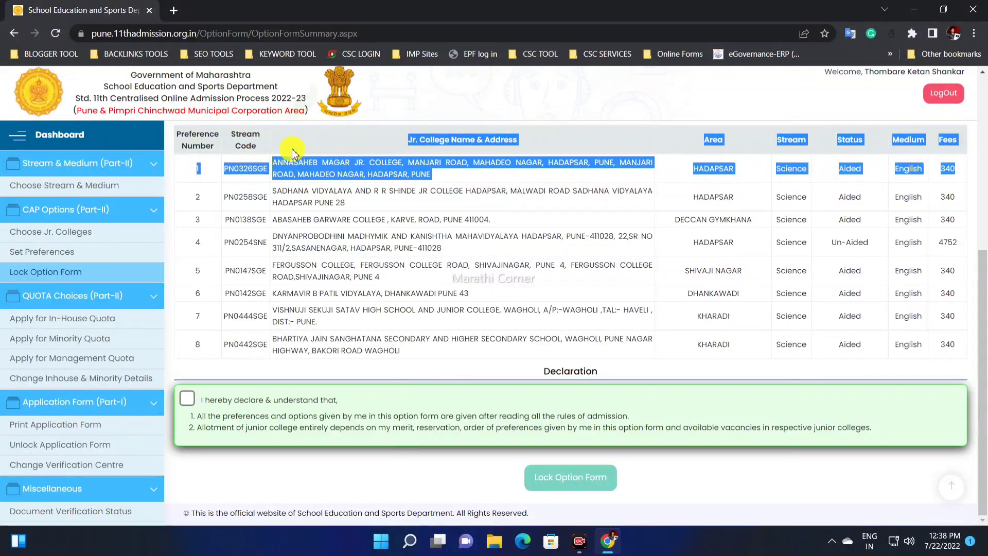
drag(292, 151, 199, 164)
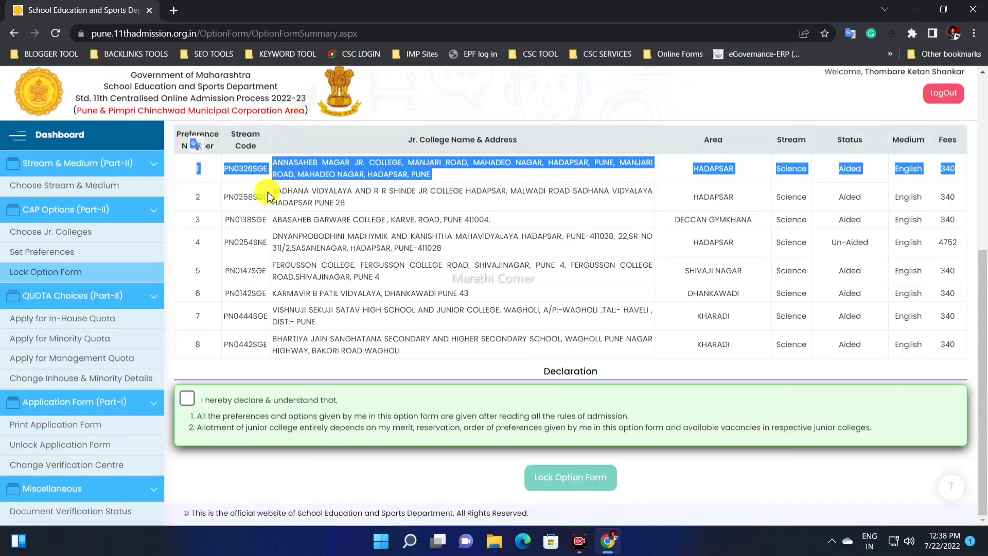
Step: Accept the declaration about preferences and allotment, and lock the option form
click(187, 398)
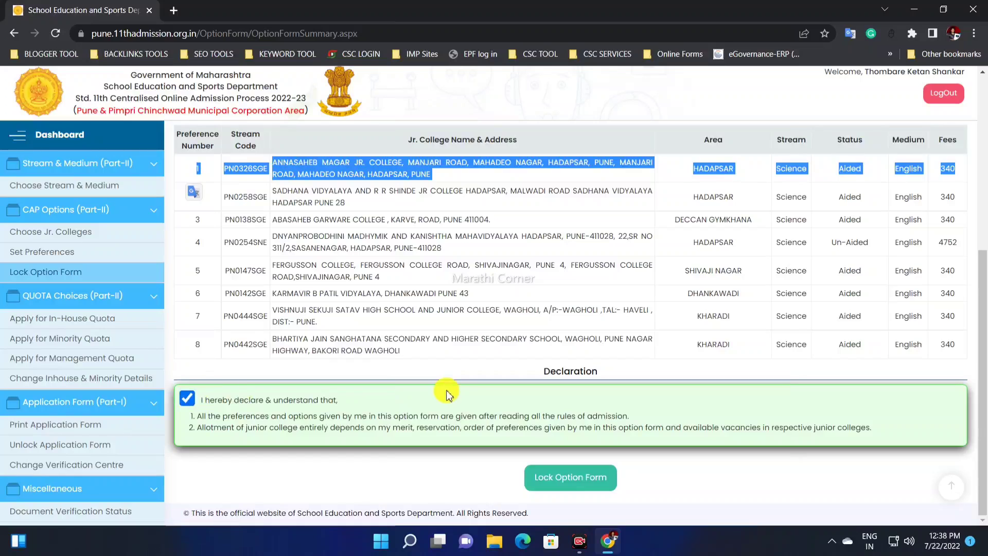
click(558, 480)
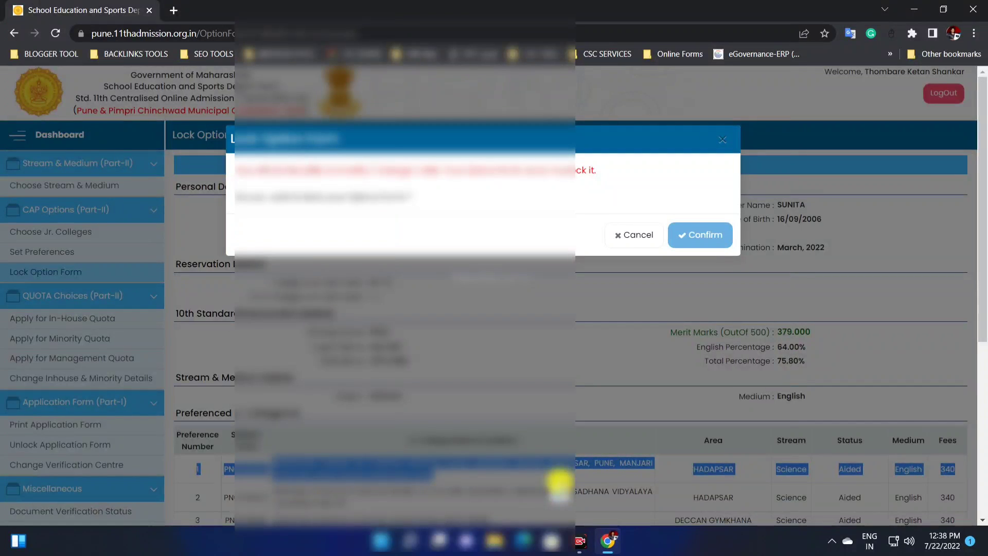
drag(263, 171, 376, 174)
click(286, 184)
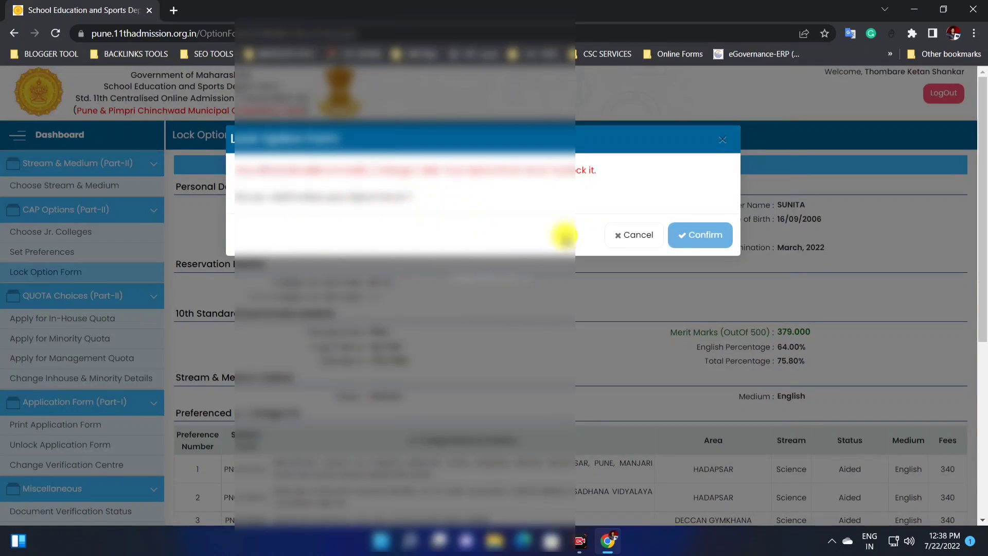
click(701, 236)
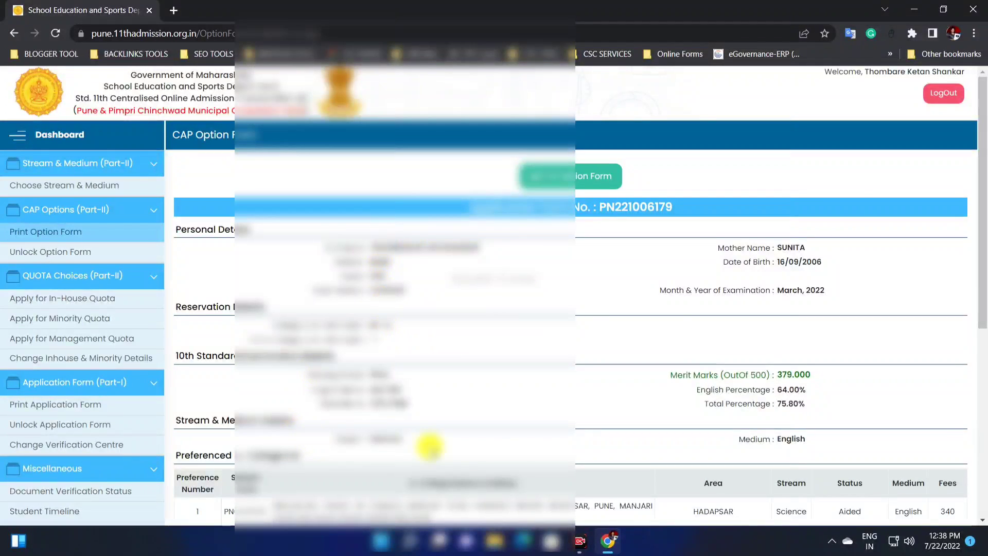
Step: Save the printable CAP option form as a PDF on the Desktop, and check the form through before closing it
click(560, 181)
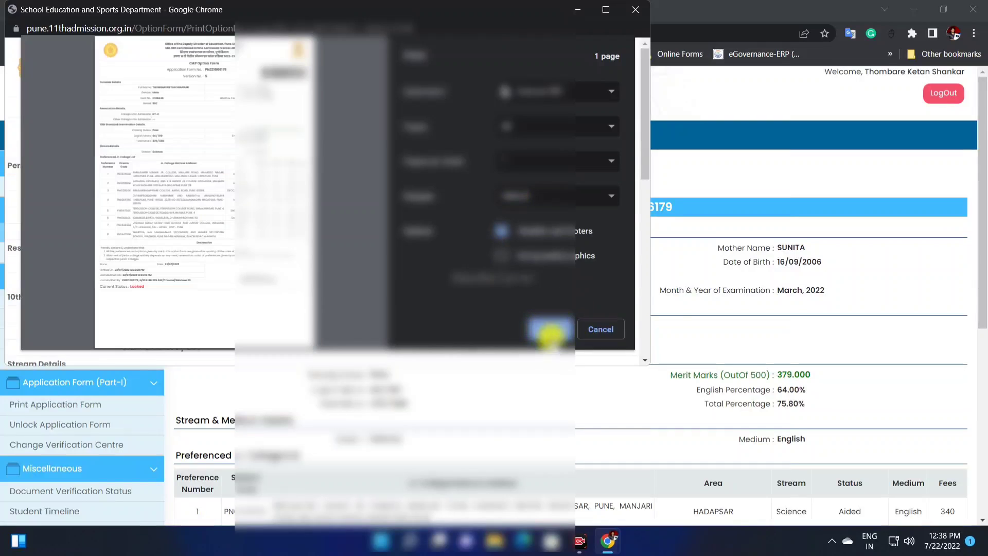
click(543, 329)
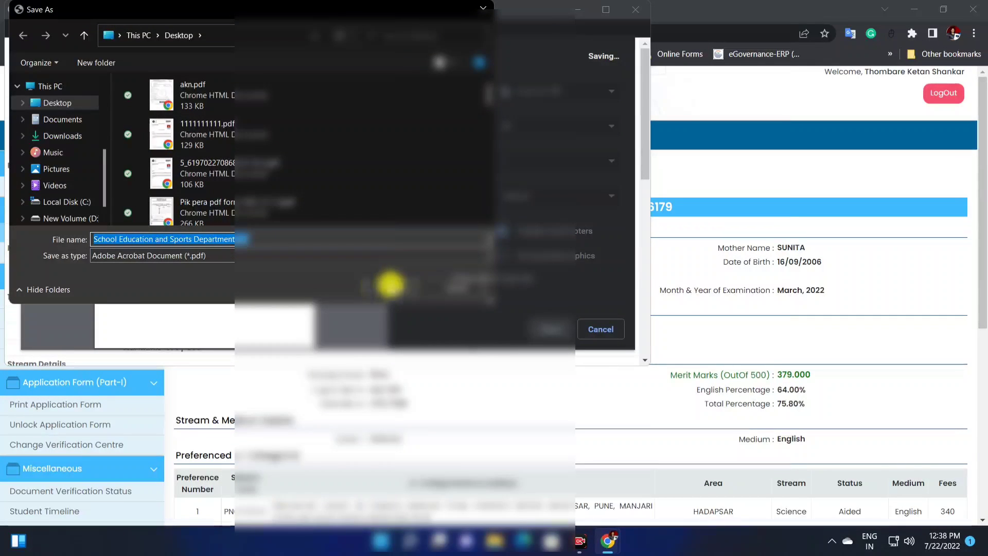
click(386, 285)
scroll(430, 221, down, 10)
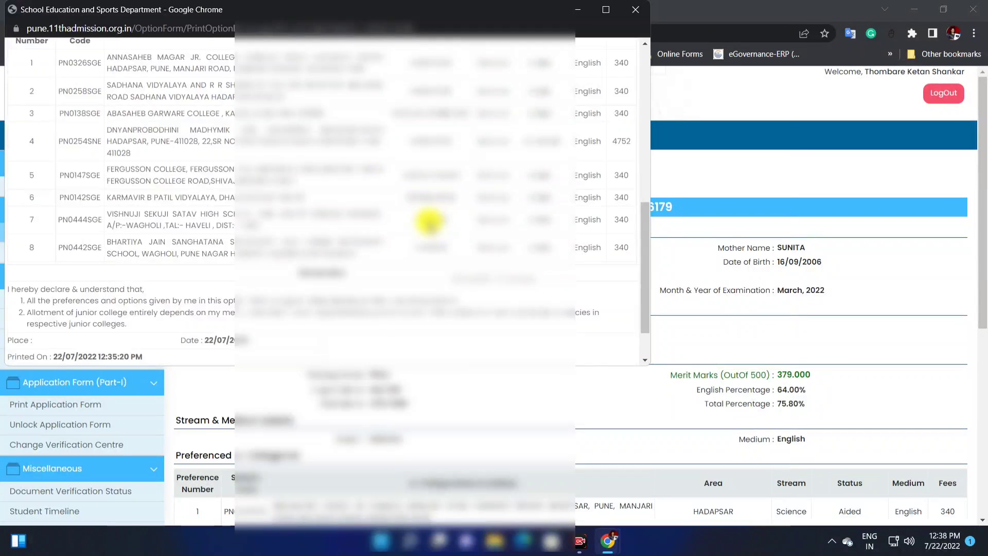
scroll(430, 223, up, 6)
scroll(430, 222, up, 4)
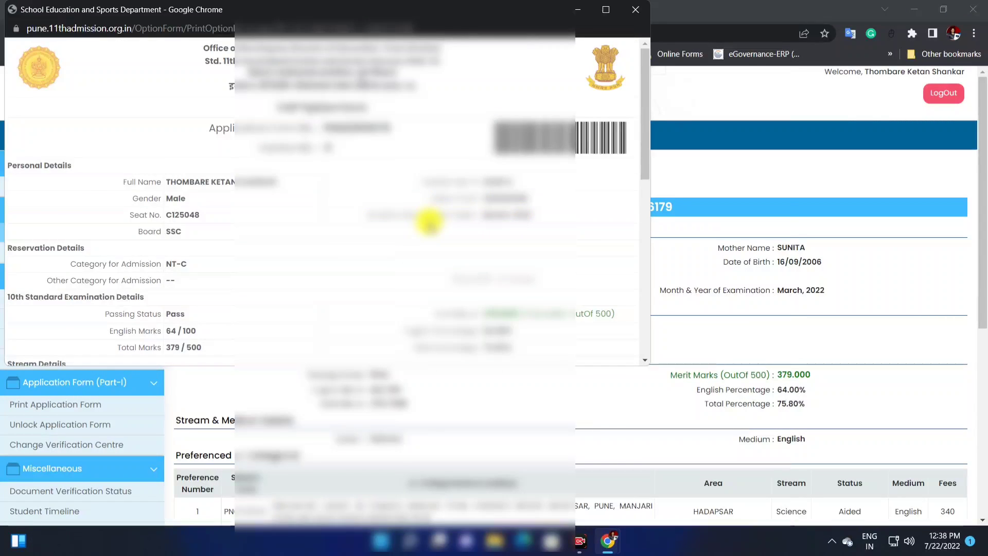
scroll(430, 223, down, 10)
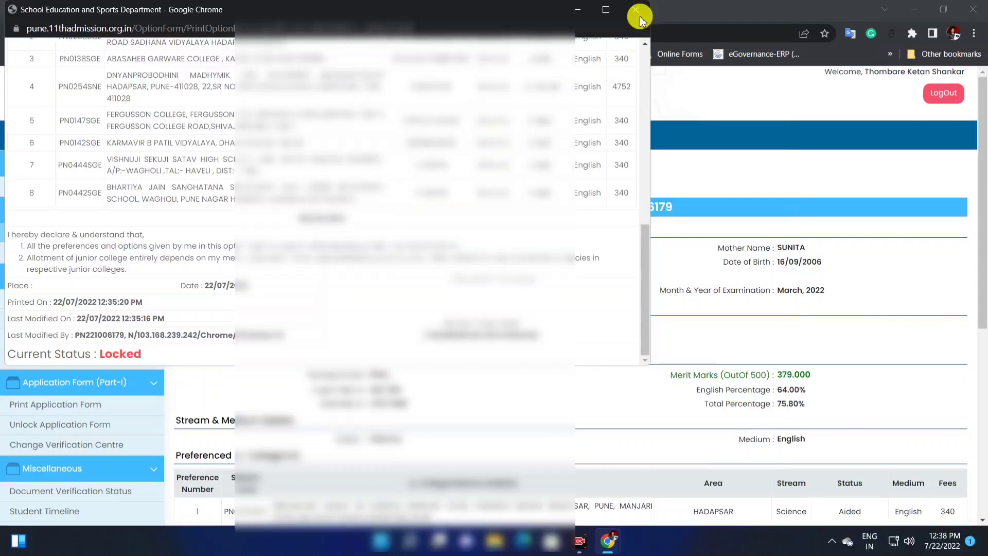
click(636, 11)
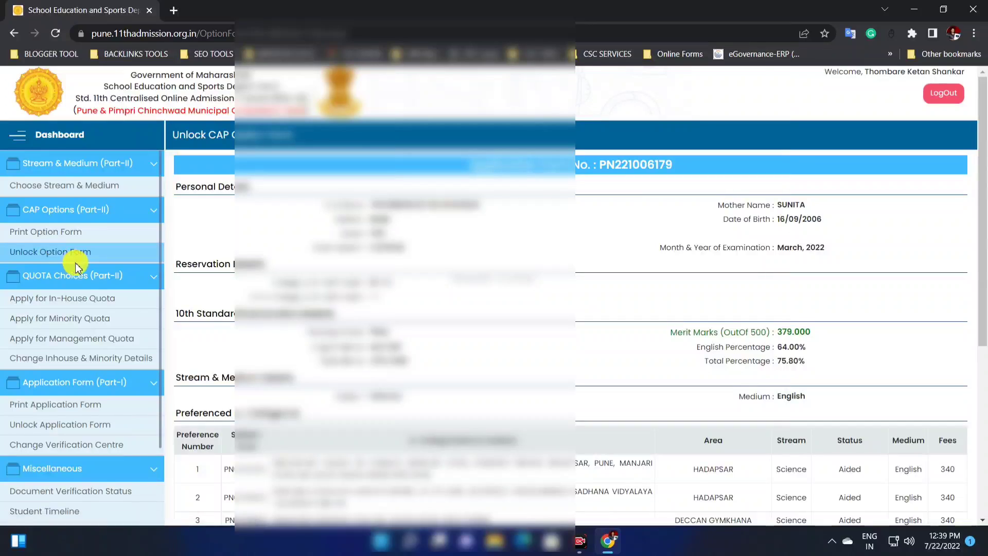
Step: Accept responsibility for unlocking in the declaration, unlock the option form, and review its summary
scroll(538, 288, down, 6)
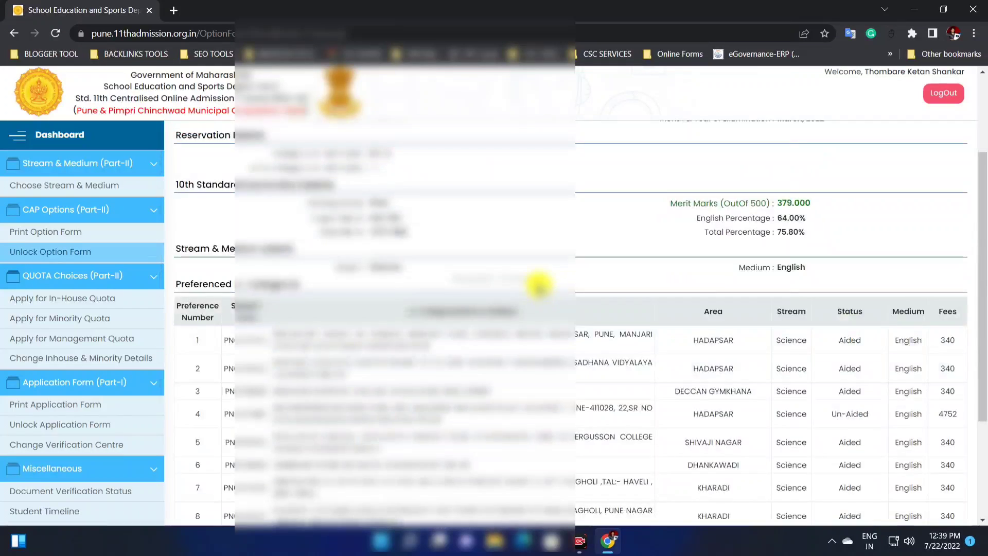
click(189, 411)
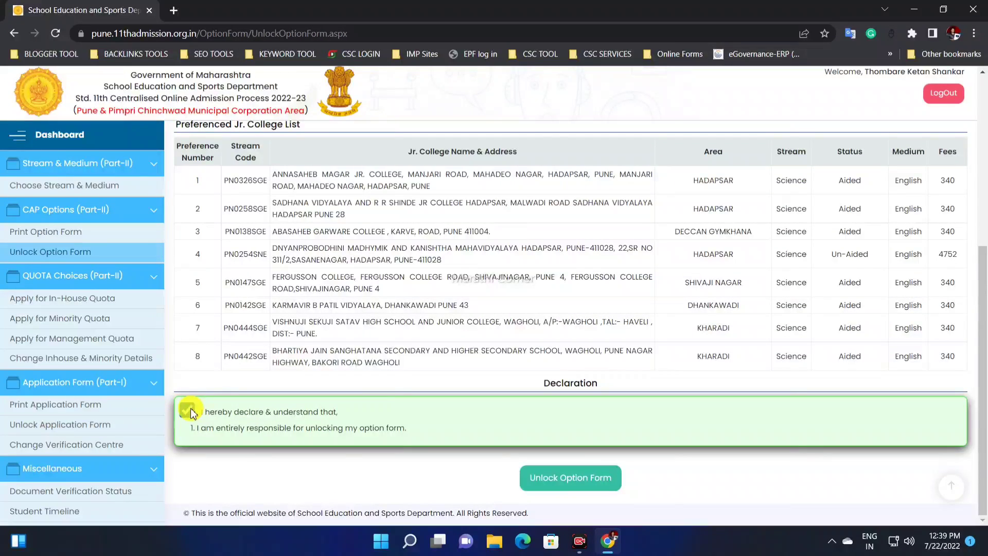
click(575, 479)
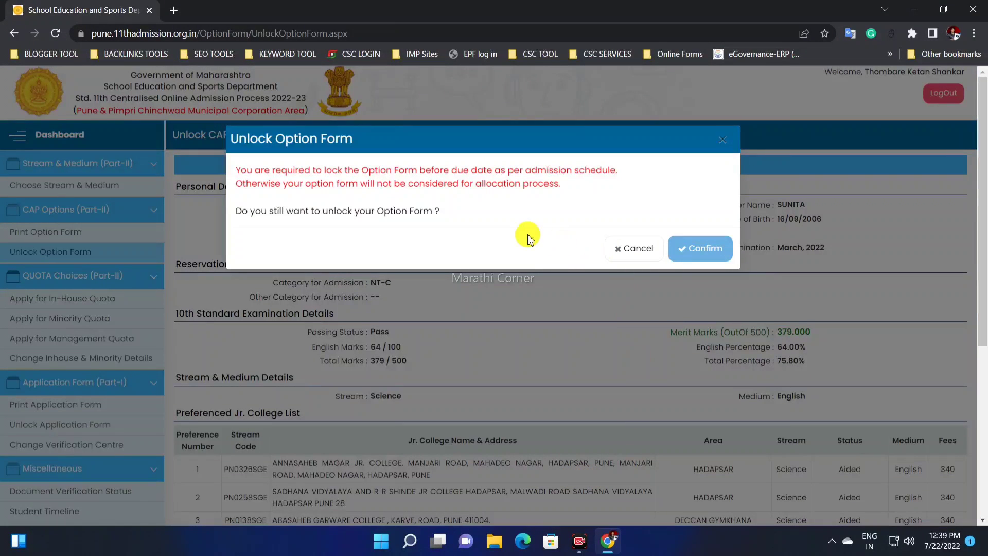
click(712, 250)
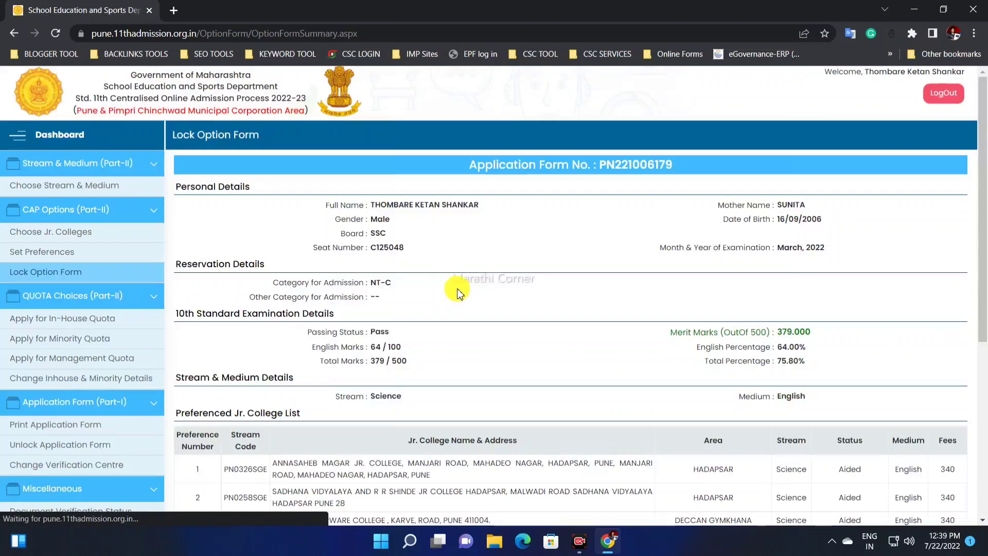
scroll(438, 309, down, 2)
scroll(406, 317, down, 2)
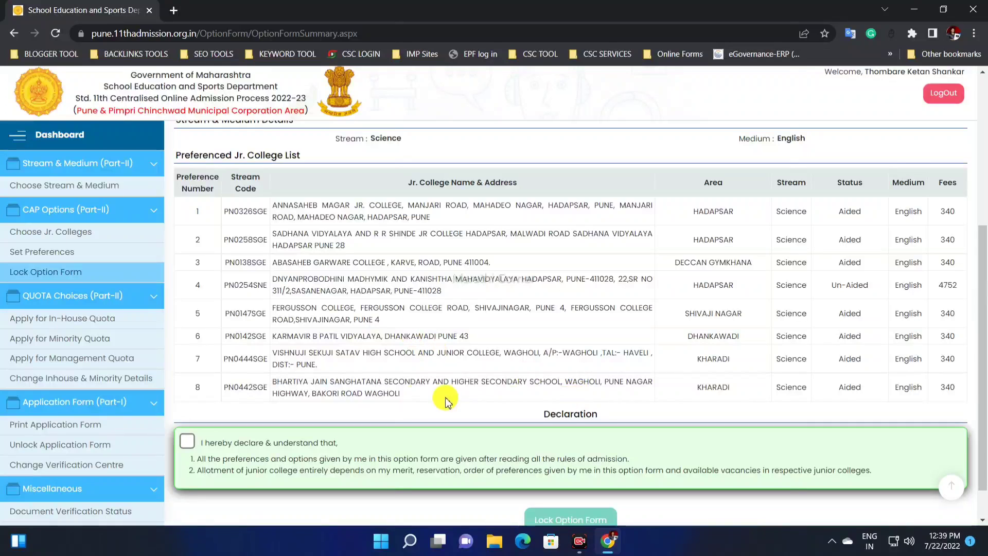
scroll(412, 401, up, 5)
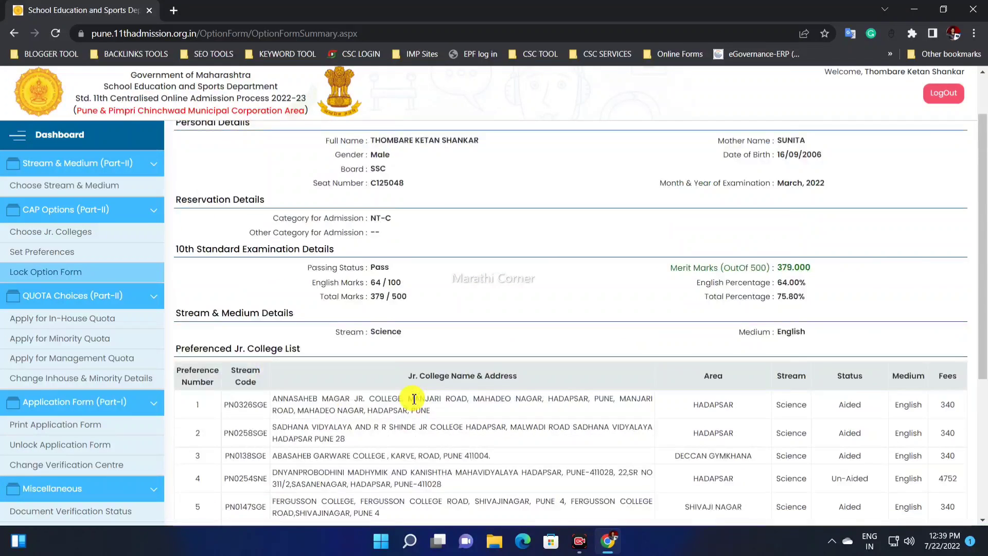